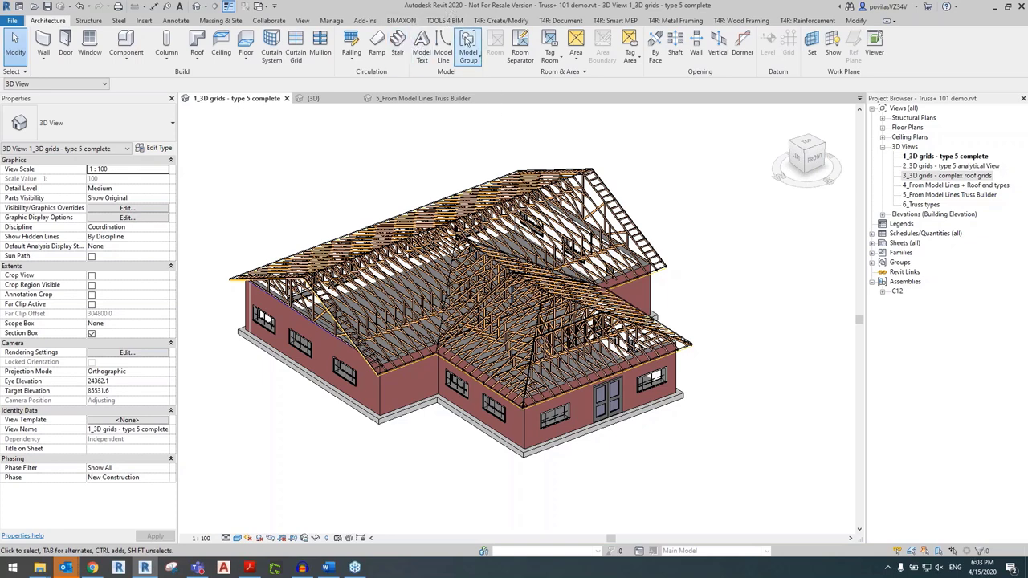
- Show the TOOLS 4 BIM dock, widen it and list the tools under My Tools
left_click(444, 20)
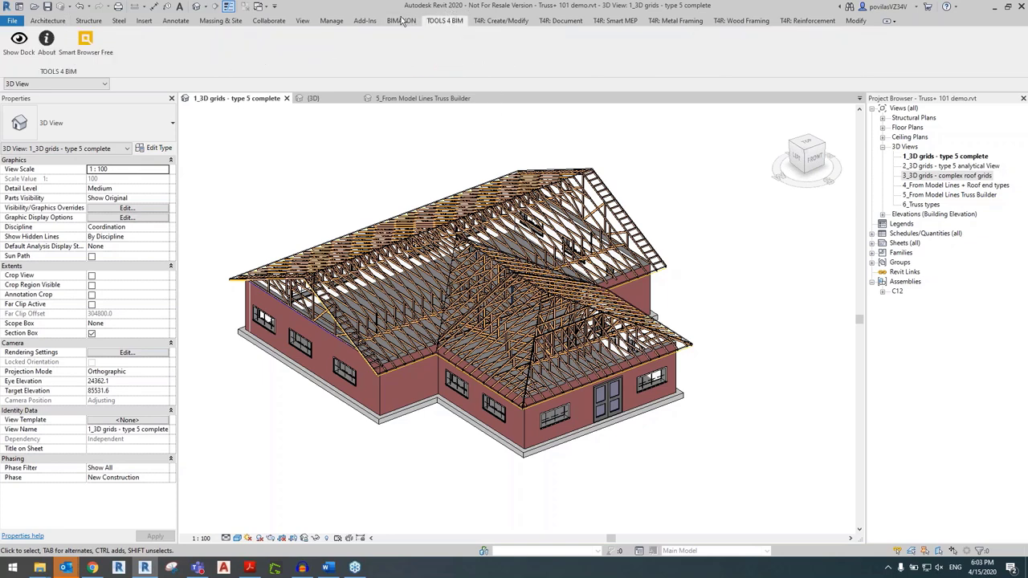
left_click(16, 48)
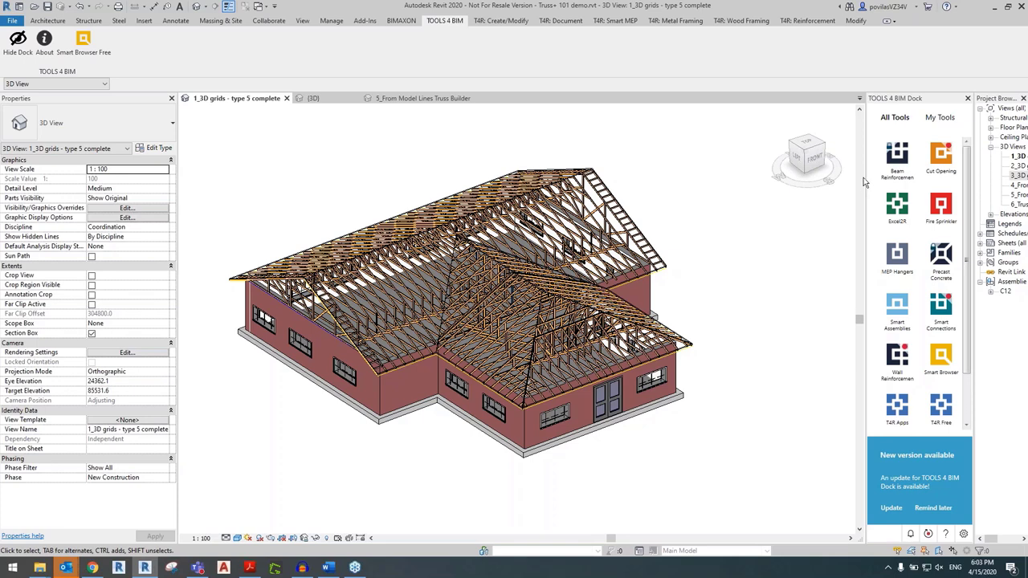
left_click_drag(861, 153, 734, 153)
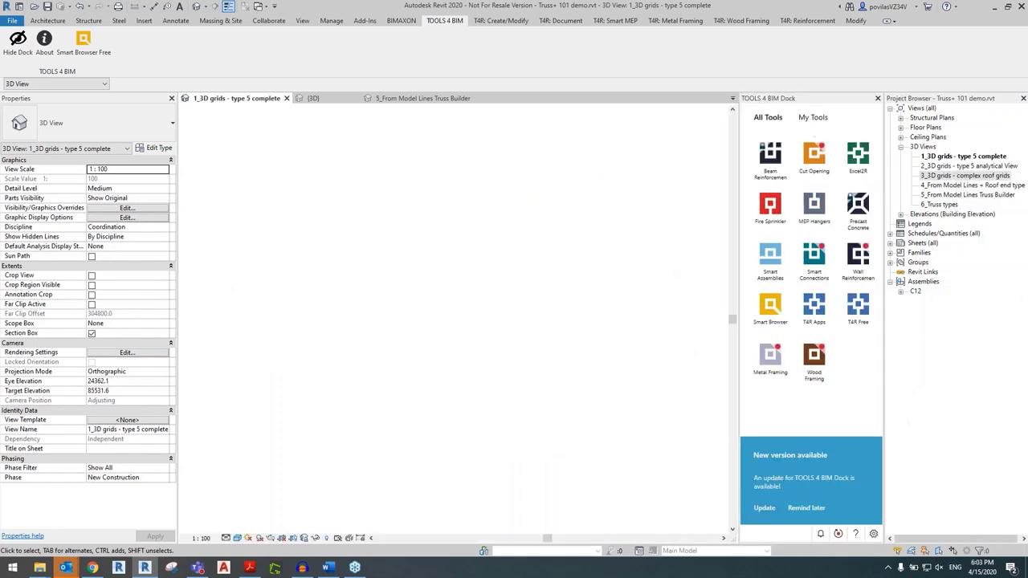
left_click(809, 118)
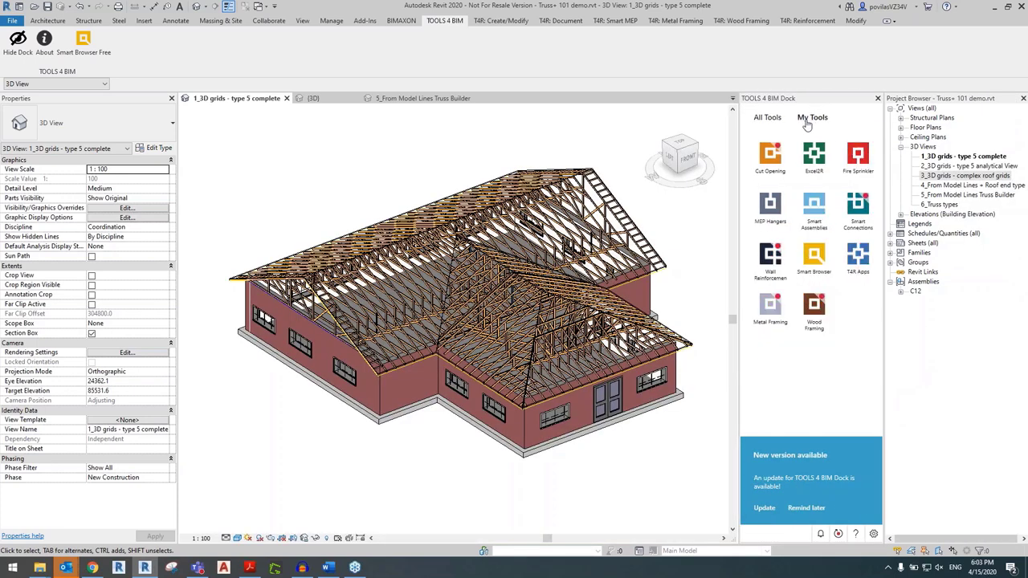
- Open the Wood Framing product in the dock and bring up its Wood Framing Truss+ commands
left_click(813, 309)
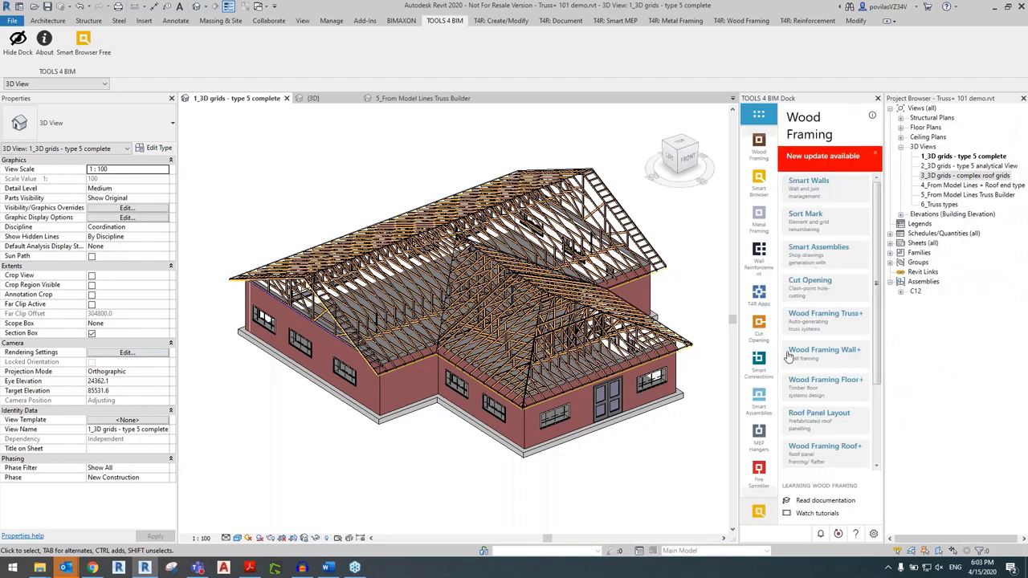
left_click(817, 319)
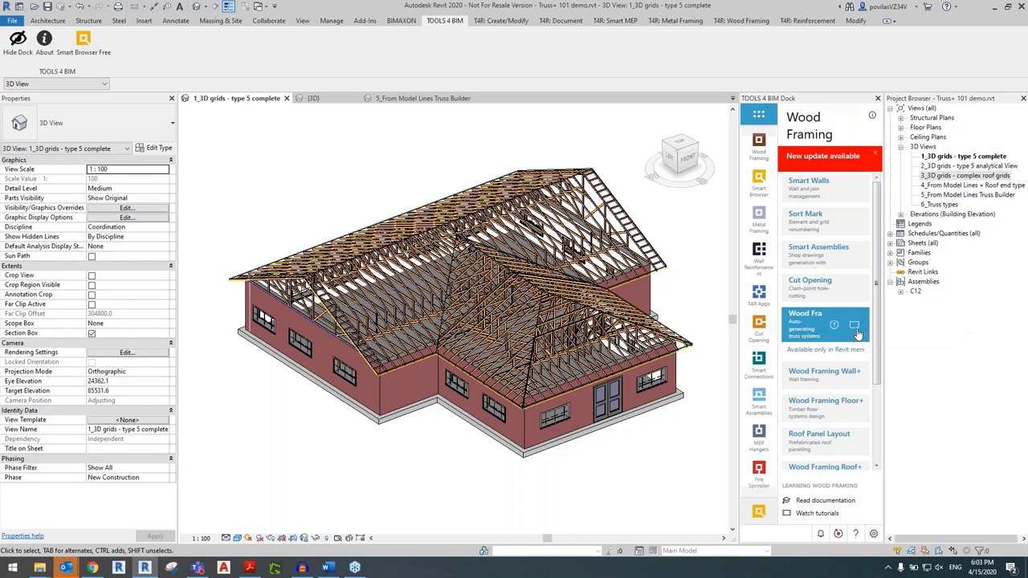
left_click(855, 326)
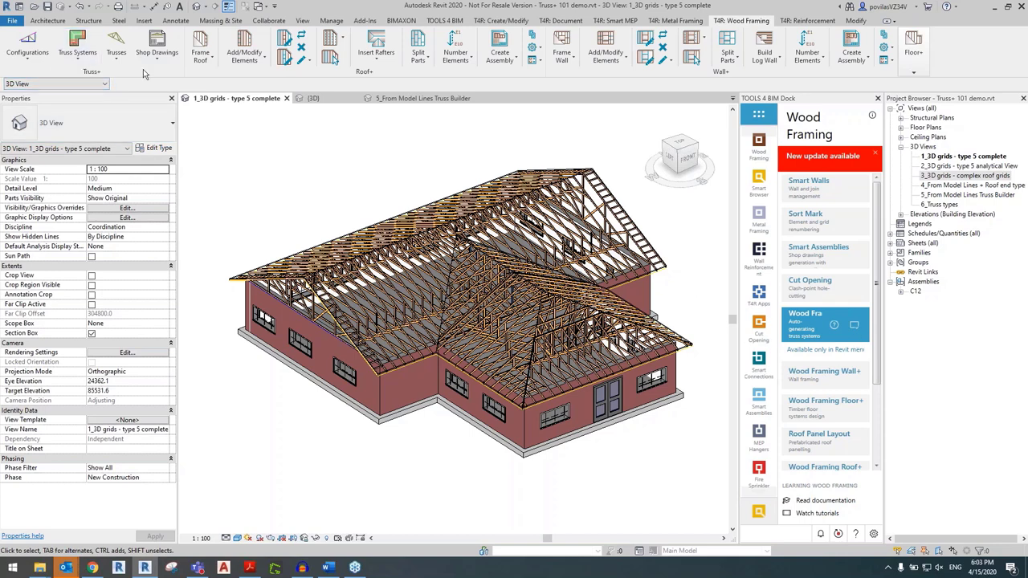
- Float the Truss+ command group over the model view and close the TOOLS 4 BIM dock
left_click_drag(90, 72, 310, 210)
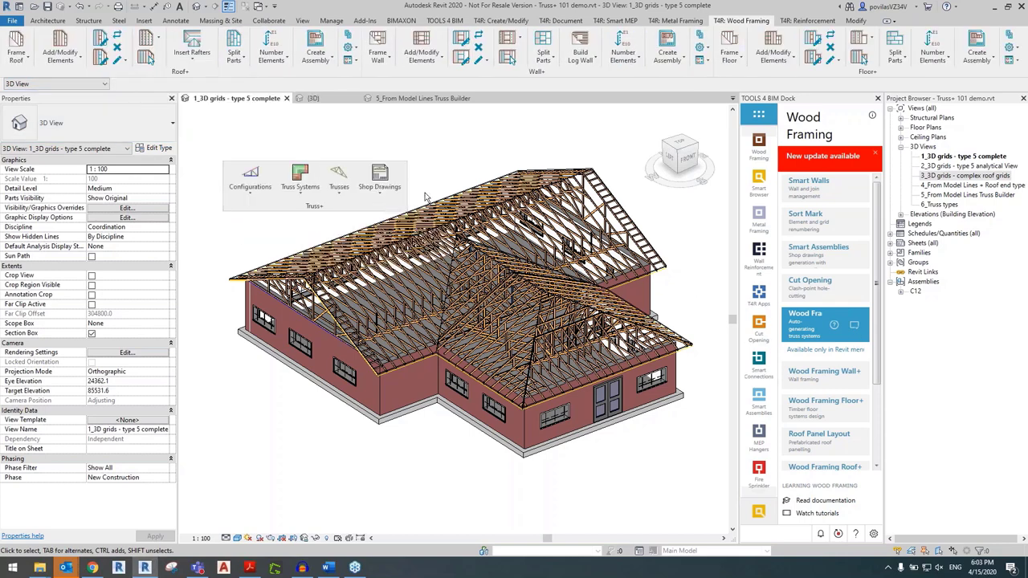
left_click(877, 98)
left_click_drag(317, 211, 314, 194)
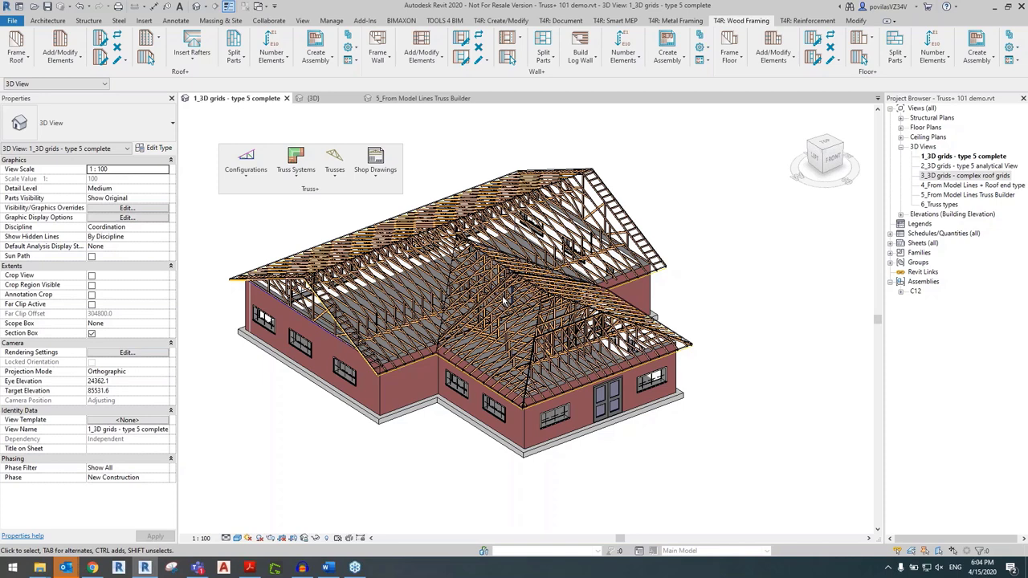
- Examine the metal truss roof up close and as a whole in the {3D} view of the metal truss demo project
left_click(430, 98)
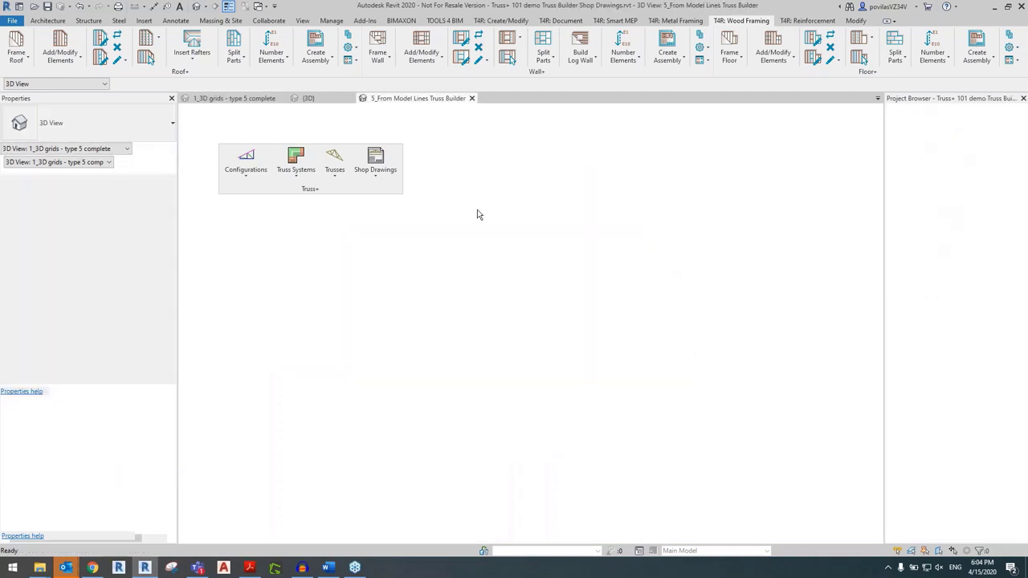
key("ctrl+Tab")
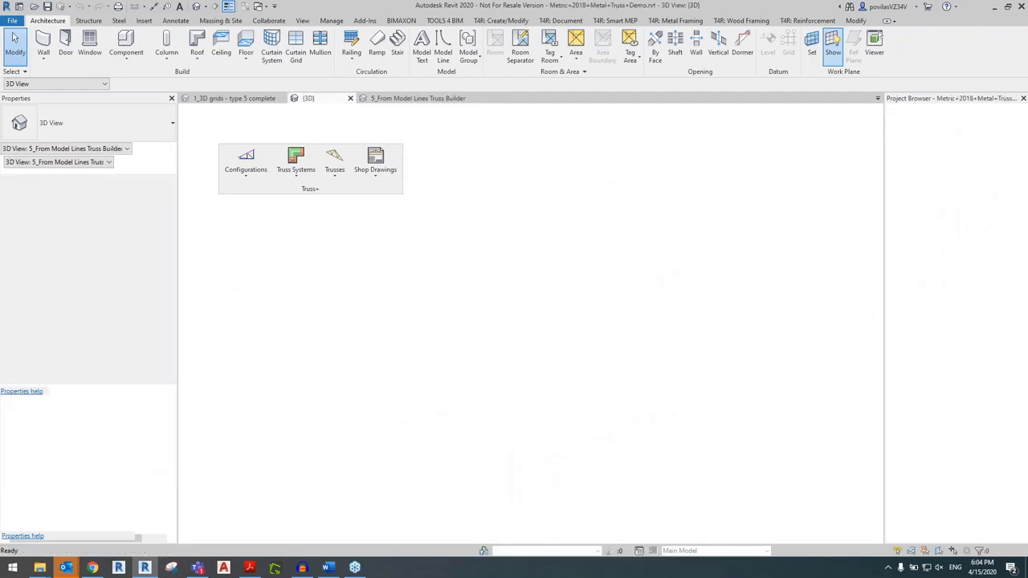
left_click(580, 323)
middle_click_drag(560, 343, 514, 340, "shift")
scroll(534, 326, "up", 5)
scroll(440, 319, "down", 4)
scroll(514, 340, "up", 6)
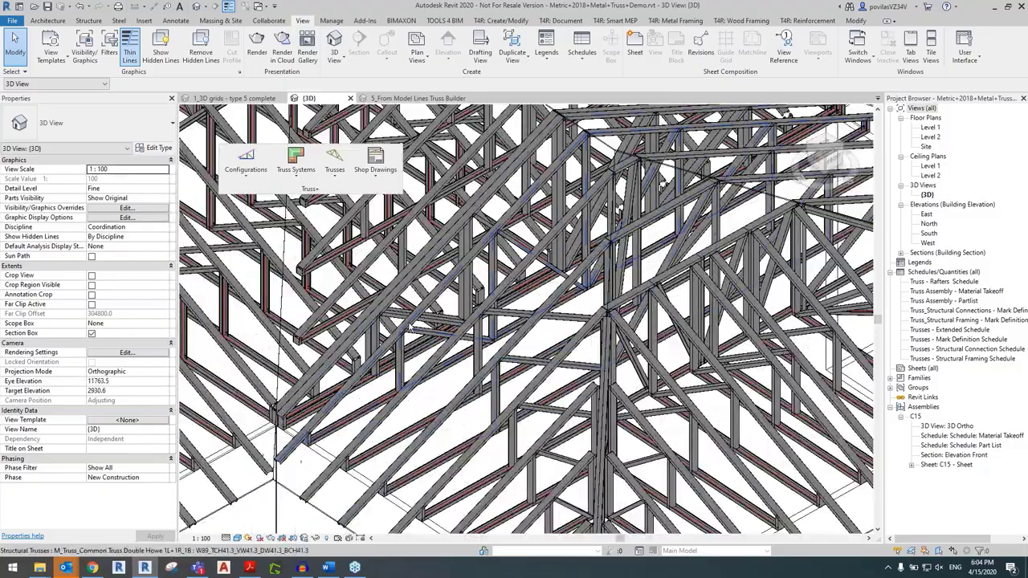
scroll(514, 341, "down", 5)
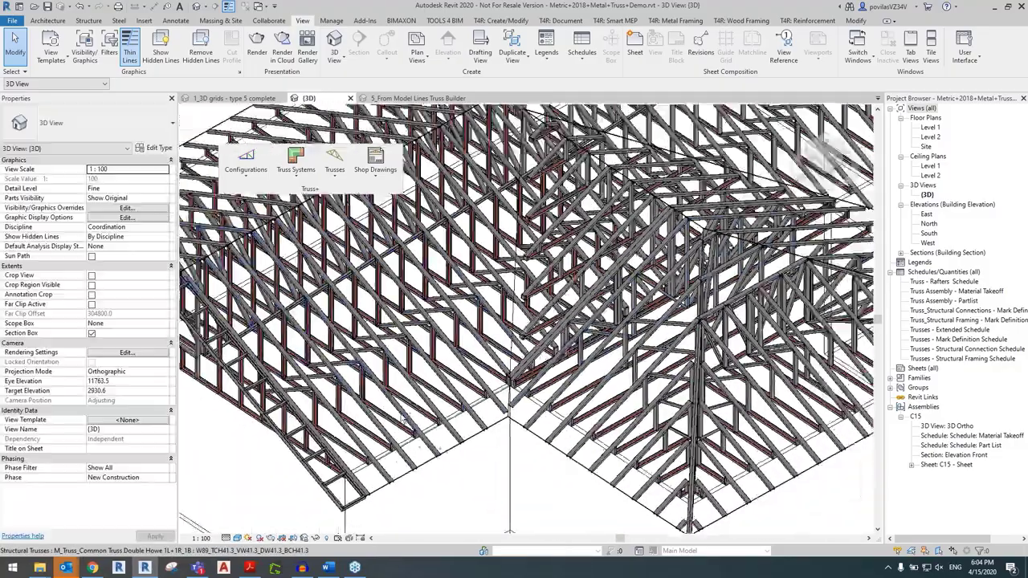
middle_click_drag(515, 340, 494, 338, "shift")
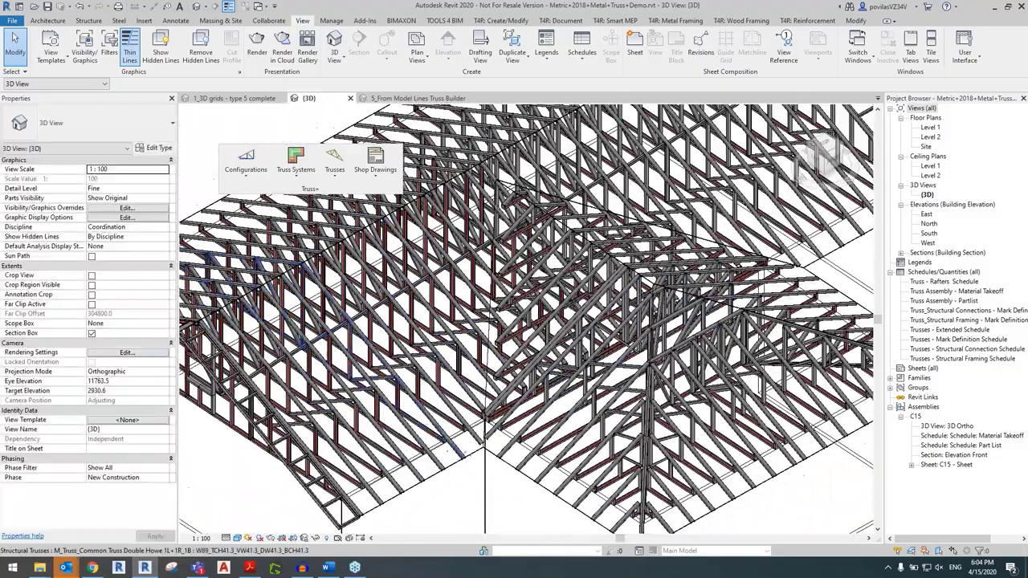
scroll(446, 415, "down", 6)
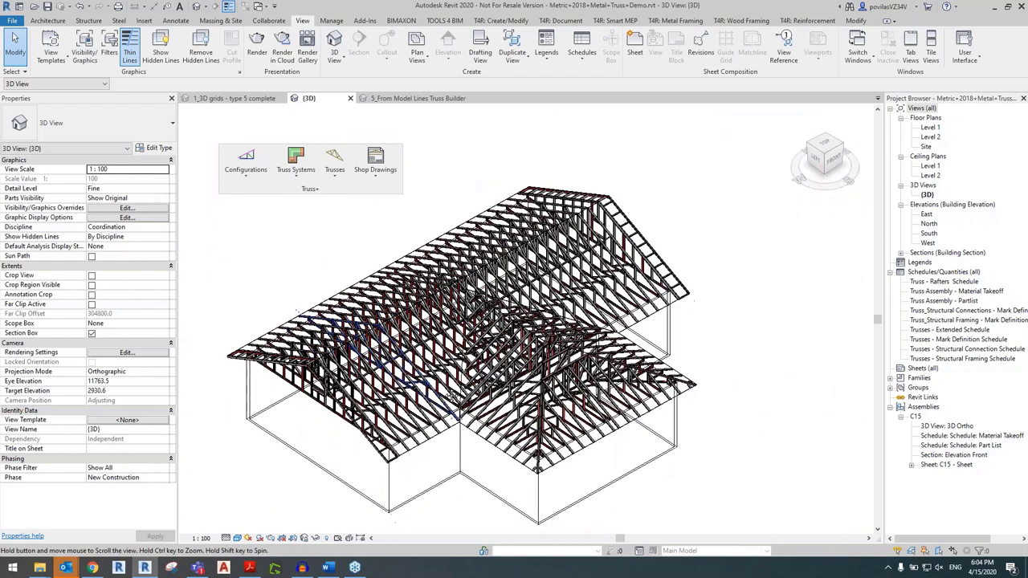
- Return to the Truss+ 101 demo and inspect a Double Howe common truss in the 2_3D grids - type 5 analytical View
left_click(233, 98)
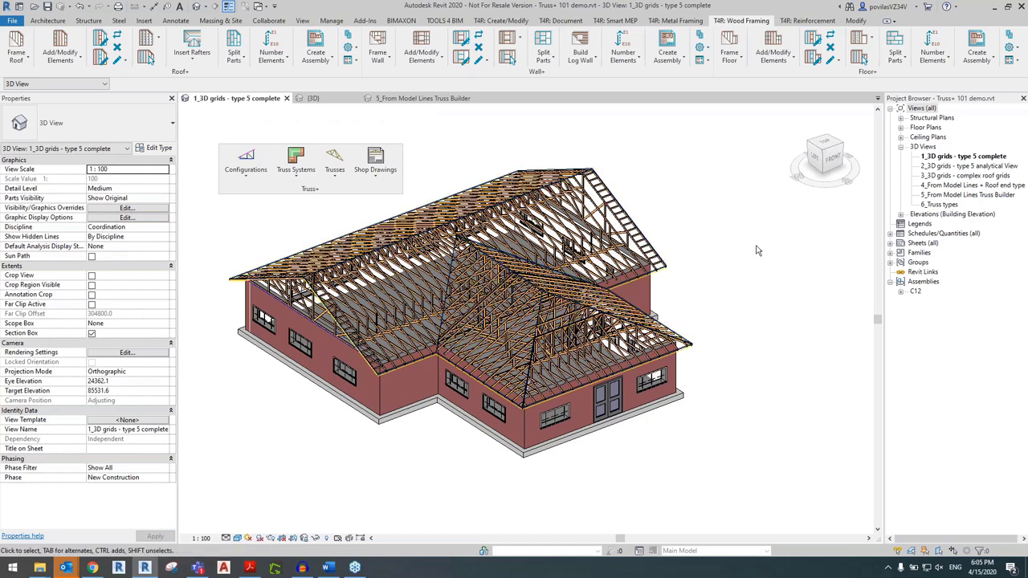
double_click(938, 166)
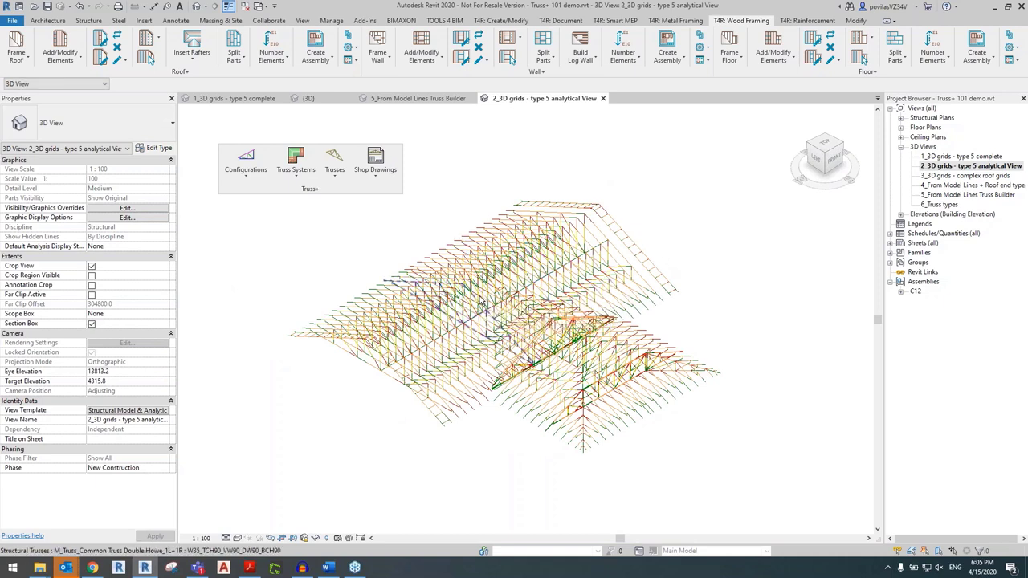
middle_click_drag(601, 394, 577, 380)
scroll(548, 379, "down", 2)
left_click(454, 350)
scroll(377, 363, "up", 2)
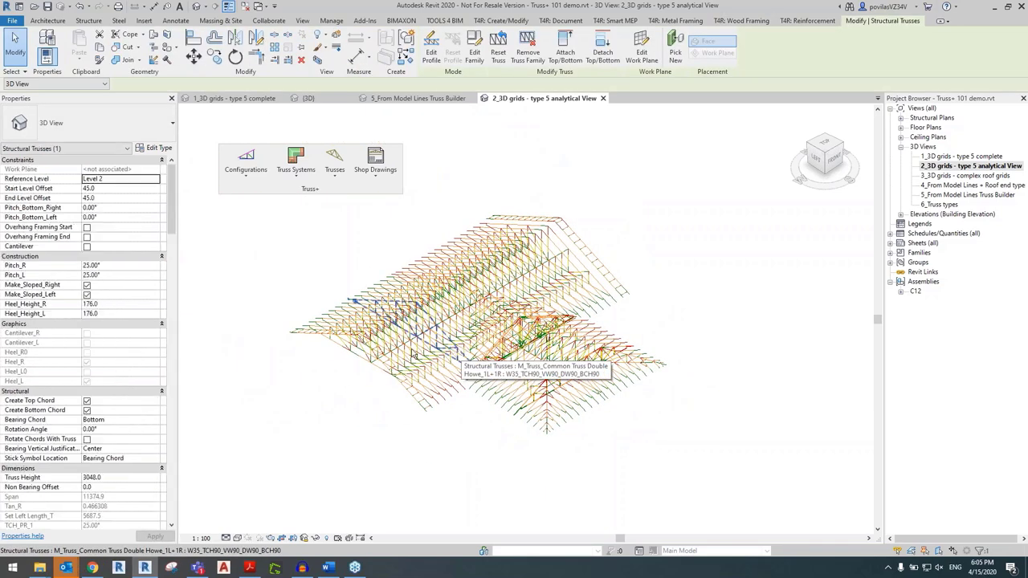
scroll(381, 360, "up", 3)
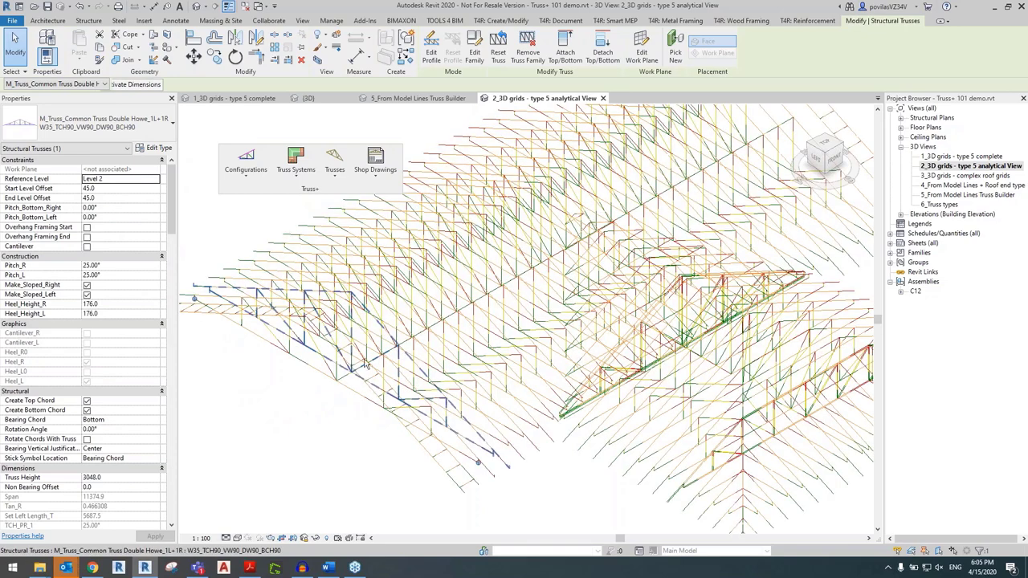
scroll(241, 309, "down", 1)
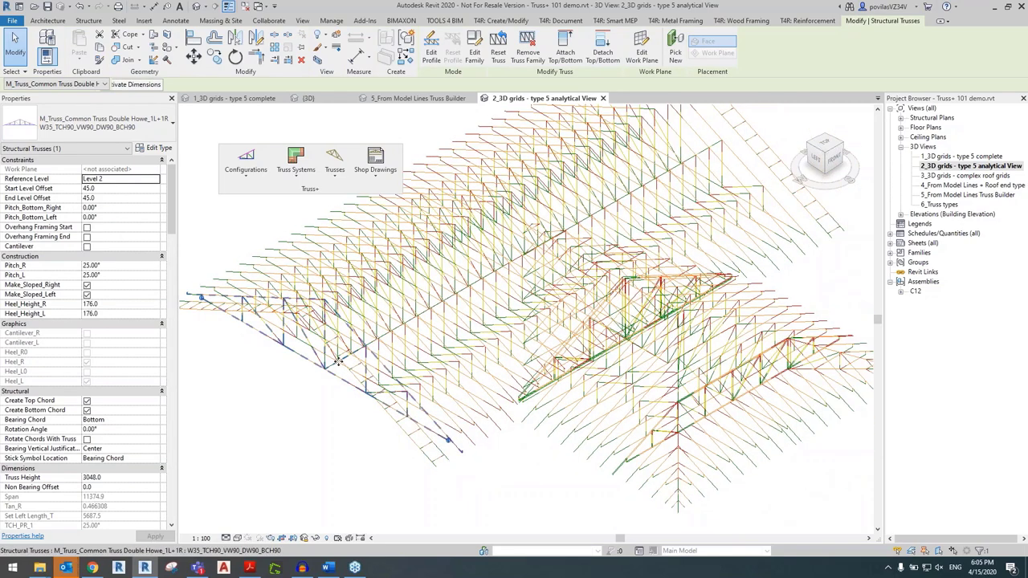
scroll(339, 361, "down", 3)
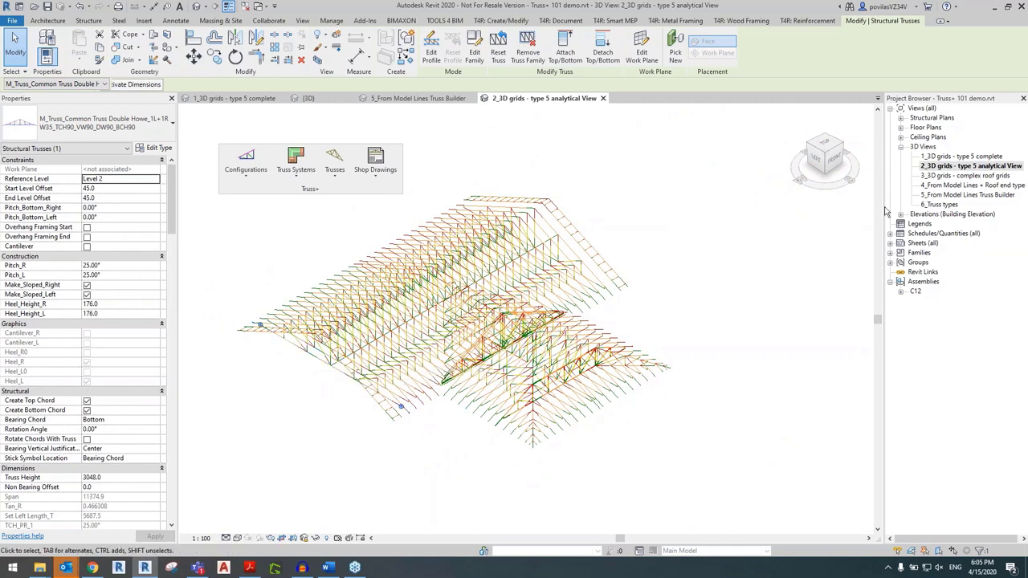
- Open the 3_3D grids - complex roof grids view and select the Generic - 40 roof near the unframed gable end
key("Escape")
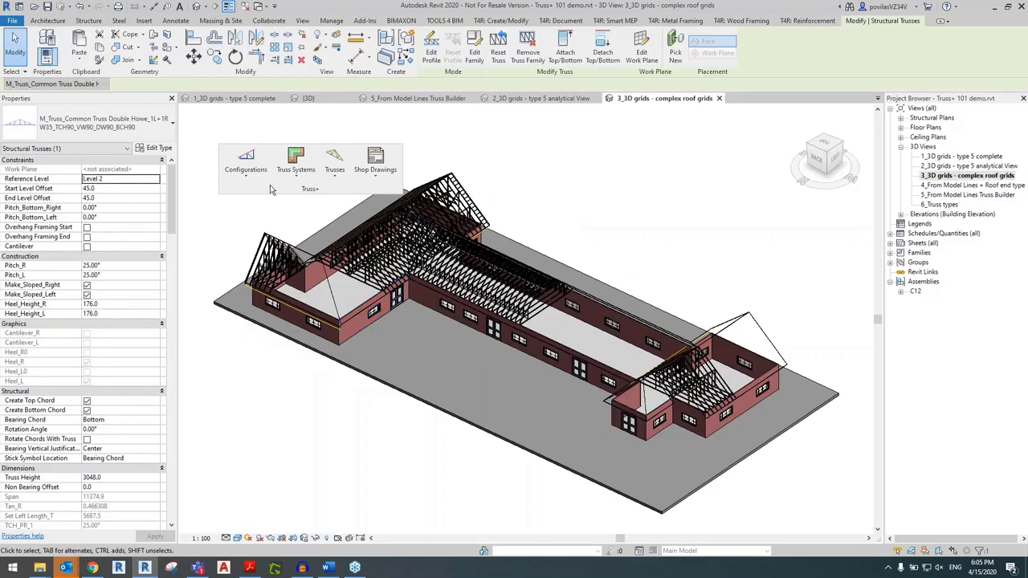
middle_click_drag(351, 211, 375, 239)
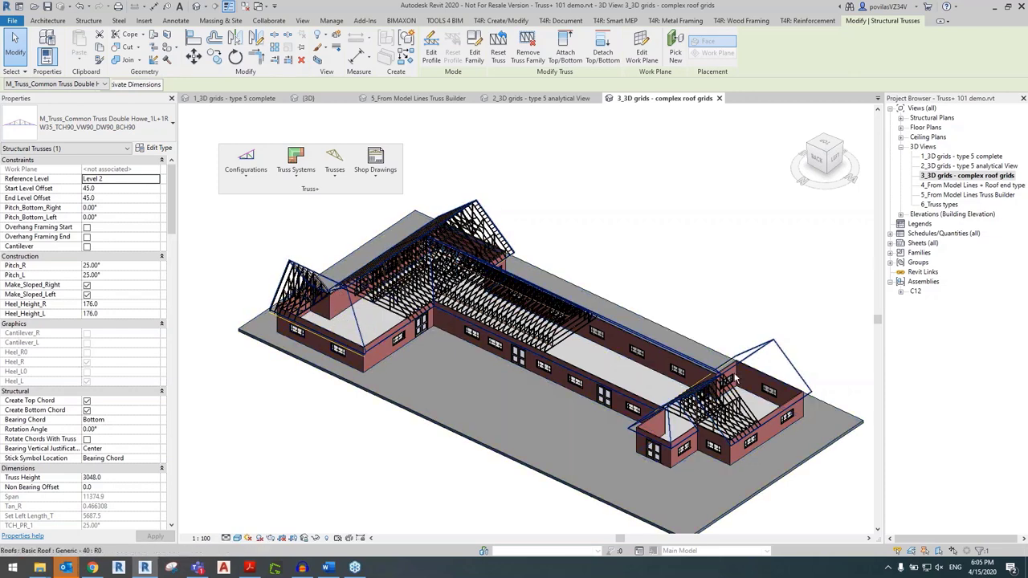
scroll(765, 392, "up", 4)
middle_click_drag(764, 393, 636, 319)
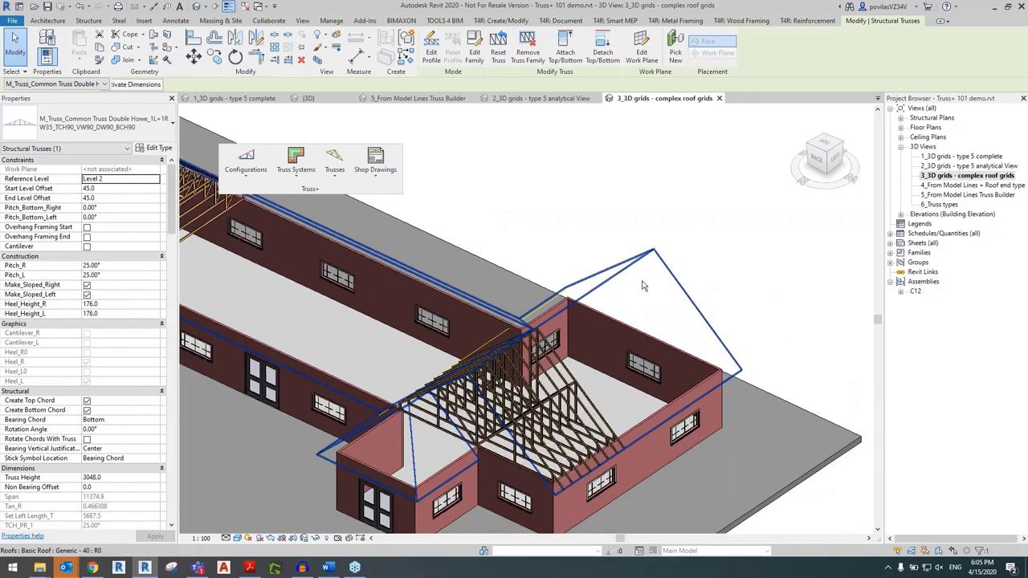
left_click(579, 293)
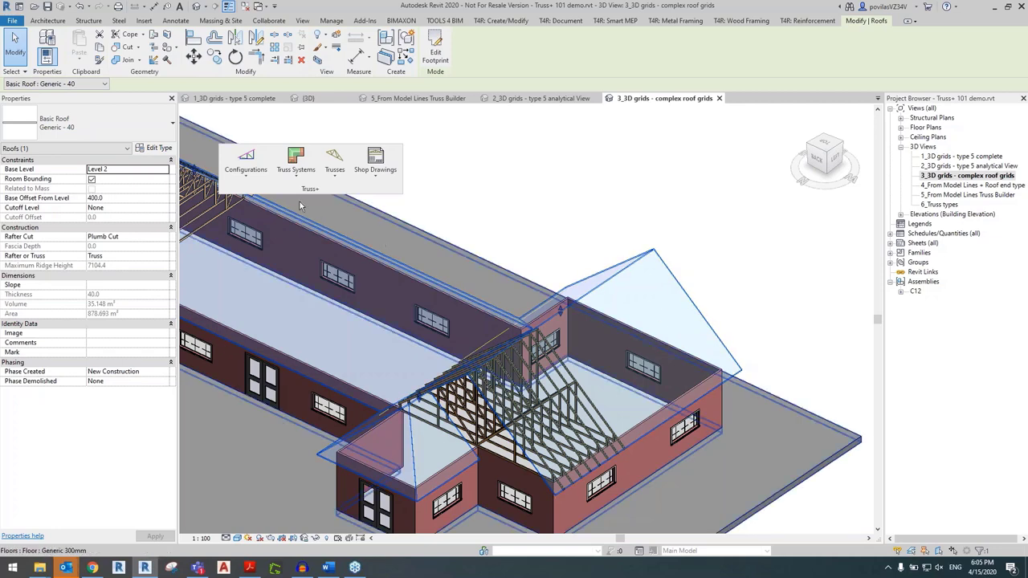
- Start inserting a truss system grid by one roof line and pick the model line at the unframed gable end's slope
left_click(294, 176)
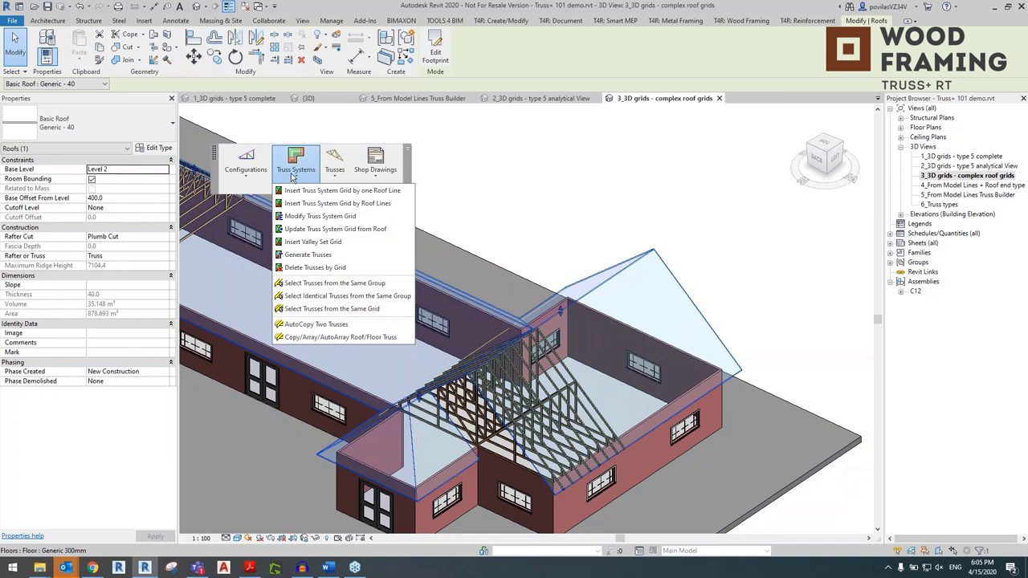
left_click(388, 192)
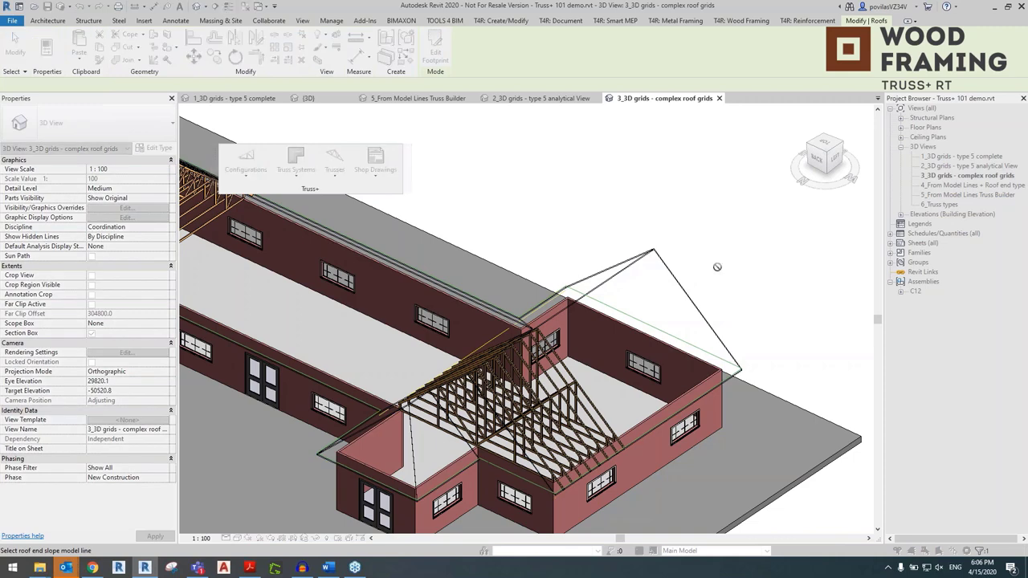
scroll(670, 341, "up", 5)
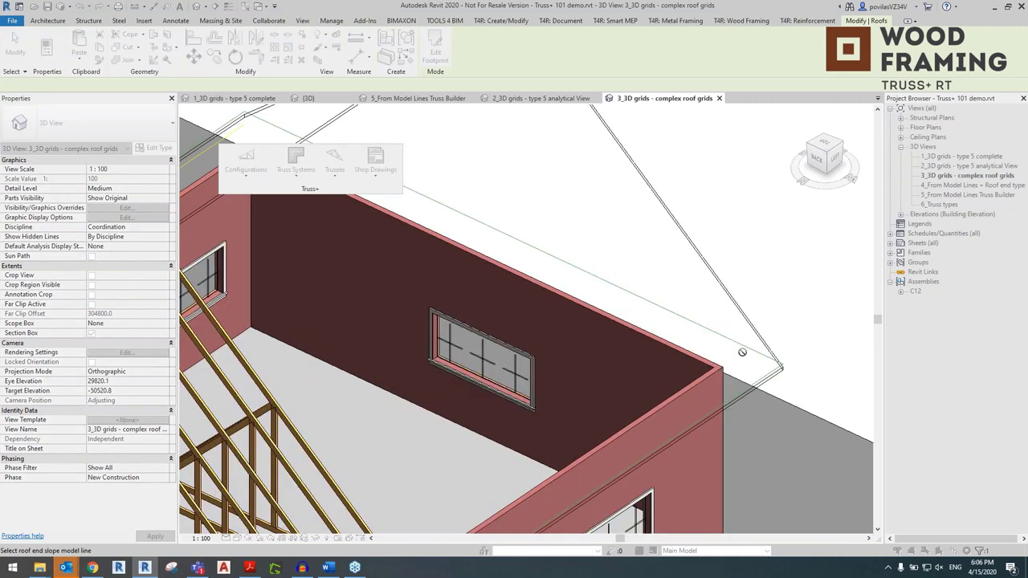
middle_click_drag(679, 351, 702, 359, "shift")
scroll(642, 345, "down", 5)
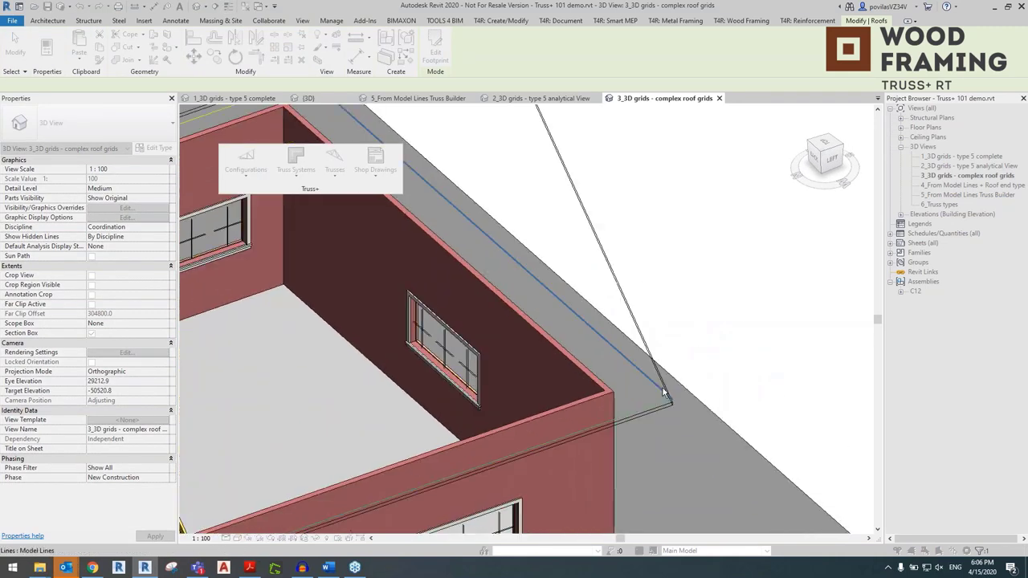
scroll(665, 400, "down", 3)
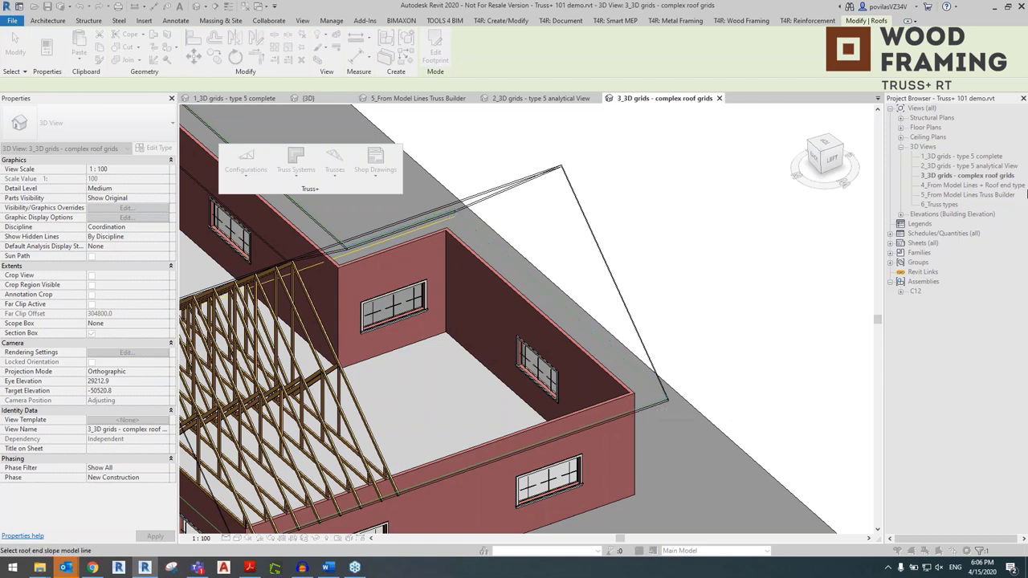
scroll(618, 333, "down", 1)
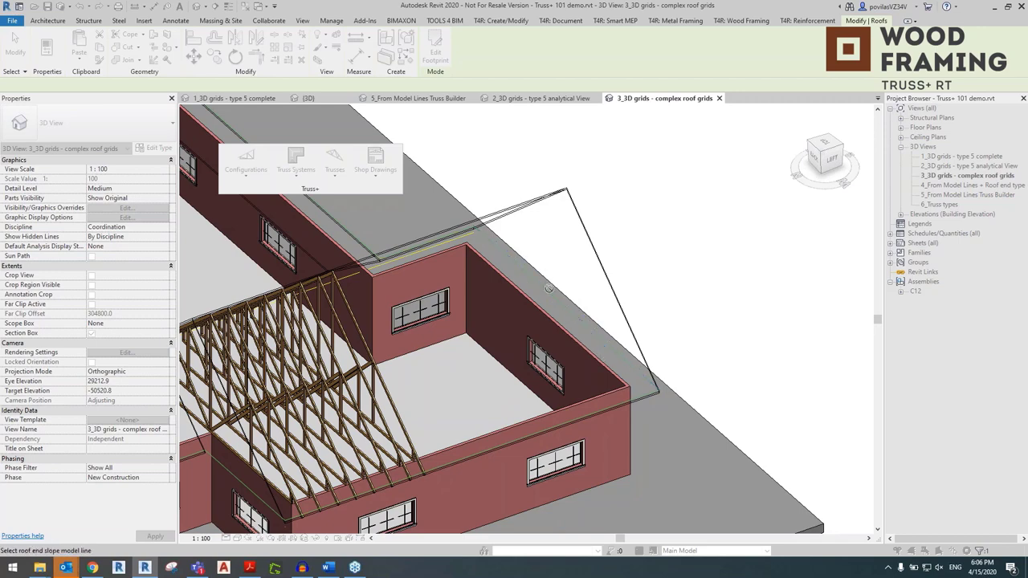
left_click(591, 338)
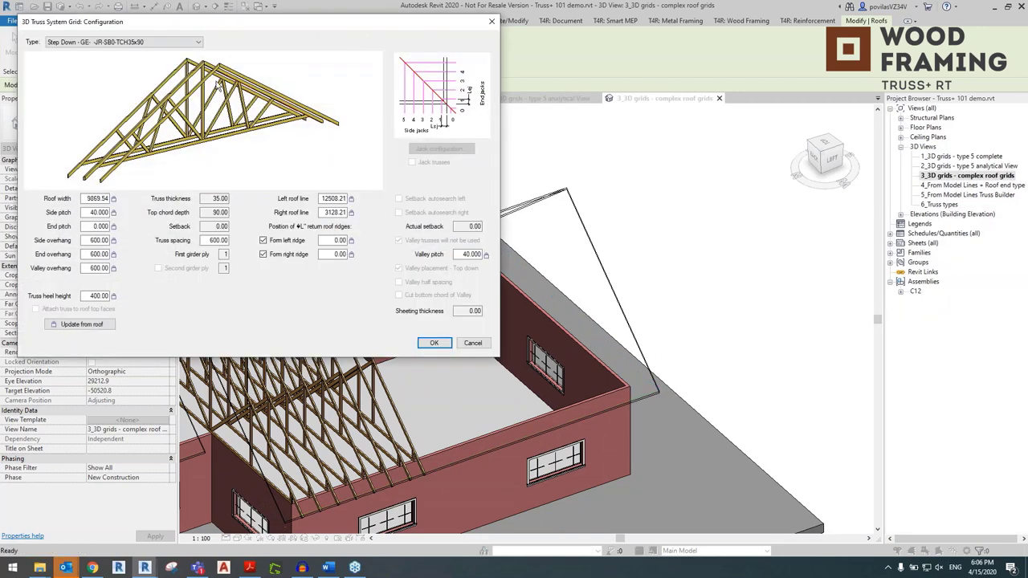
- Insert the 3D truss system grid with type Step Down - GE- -JR-SB0-TCH35x90 and select the placed grid
left_click(66, 45)
left_click(146, 89)
left_click(432, 344)
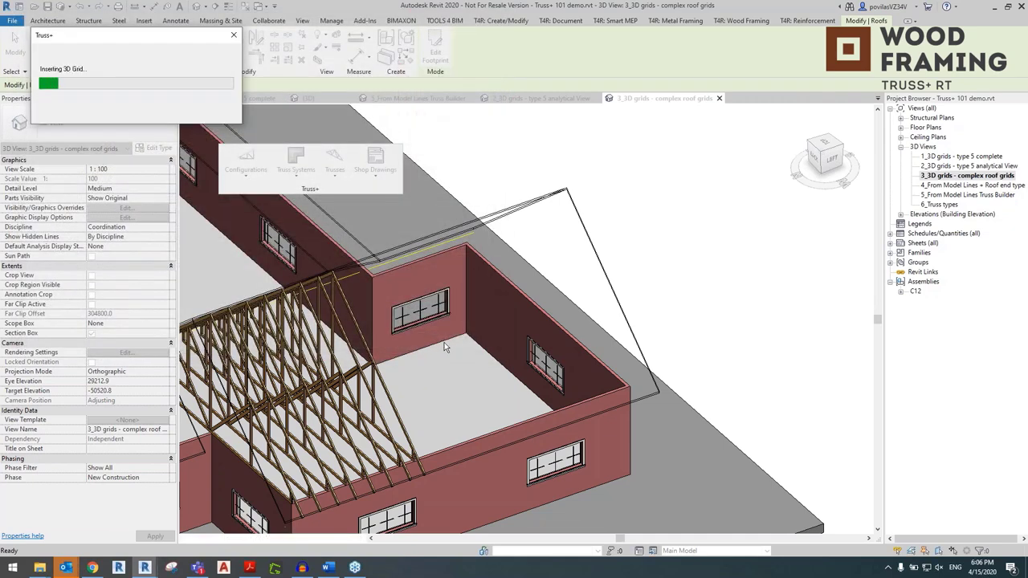
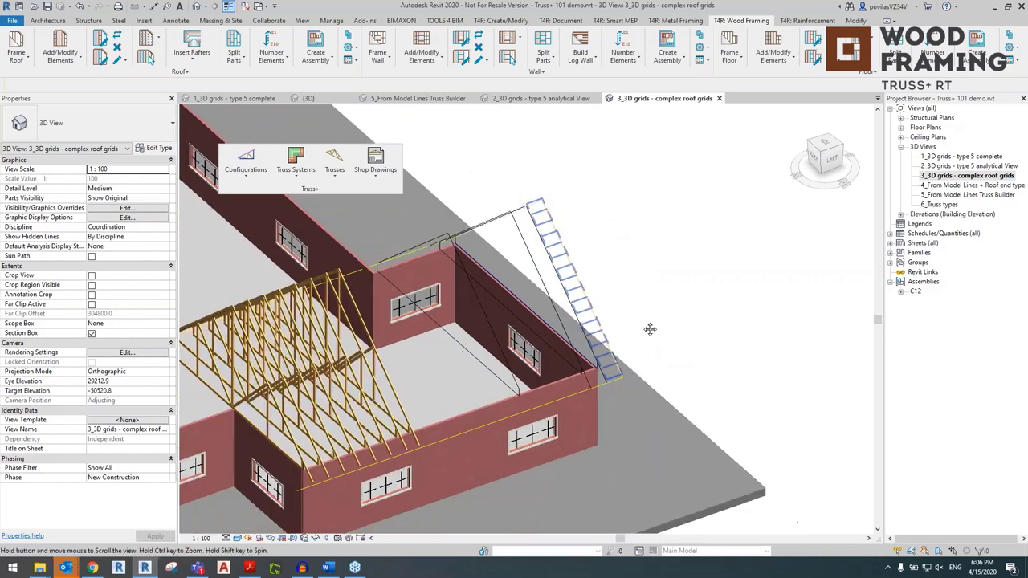
left_click(652, 341)
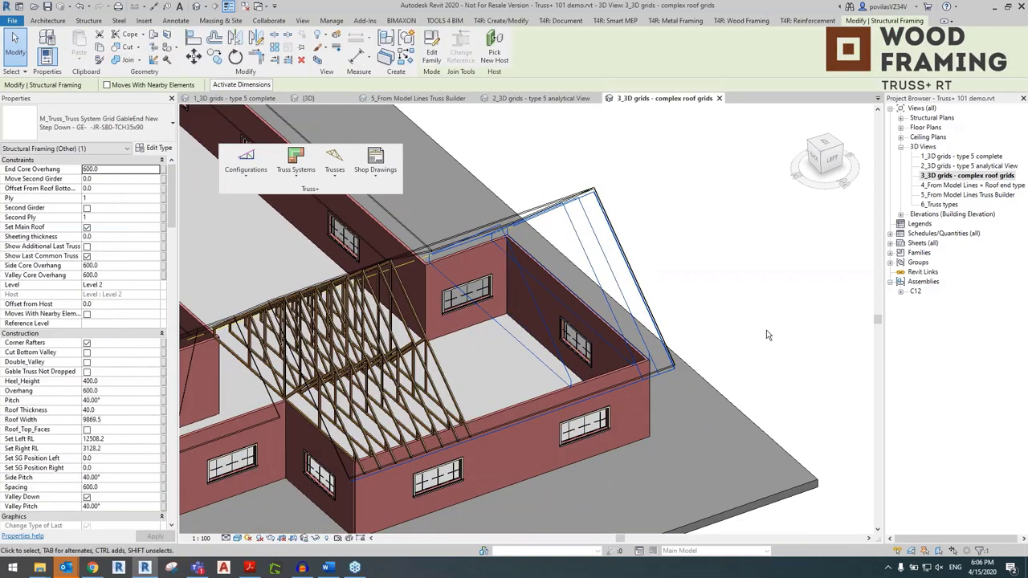
- Insert a truss system grid by one roof line at the small entrance wing's end eave, using type Step Down - HE-HR-JT-SB2700-TCH35x90
left_click(717, 326)
middle_click_drag(717, 326, 514, 389, "shift")
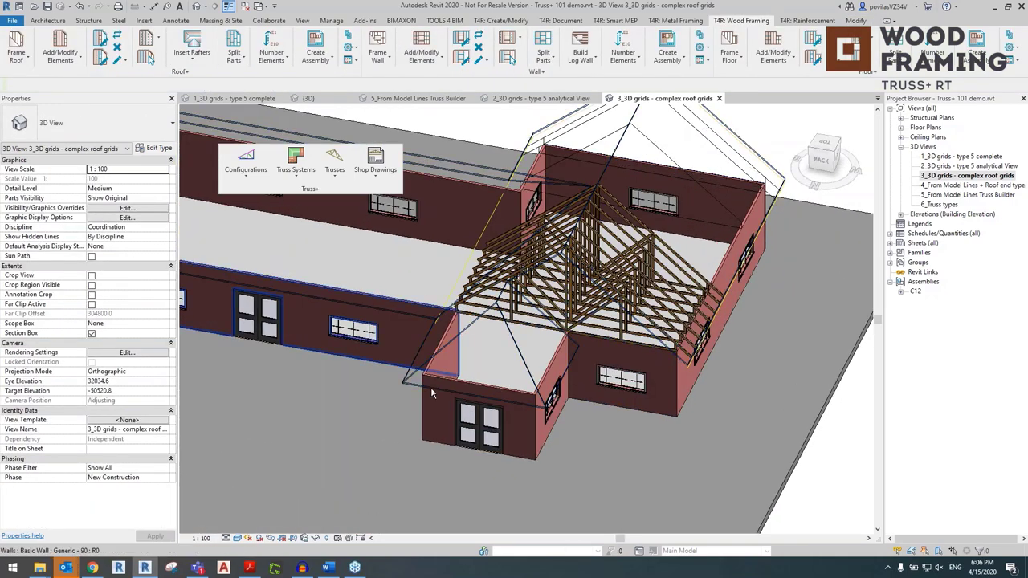
left_click(296, 178)
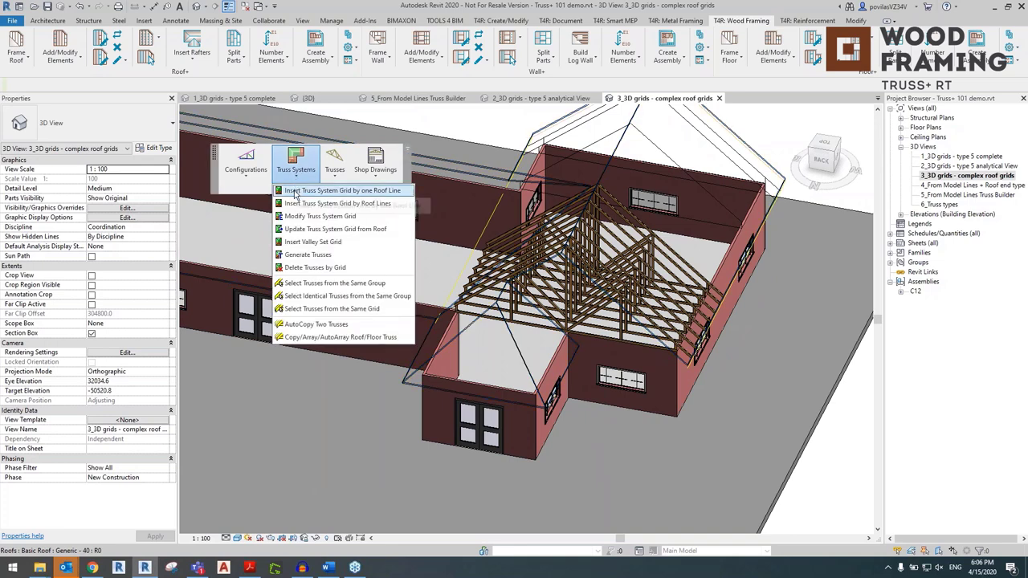
left_click(337, 203)
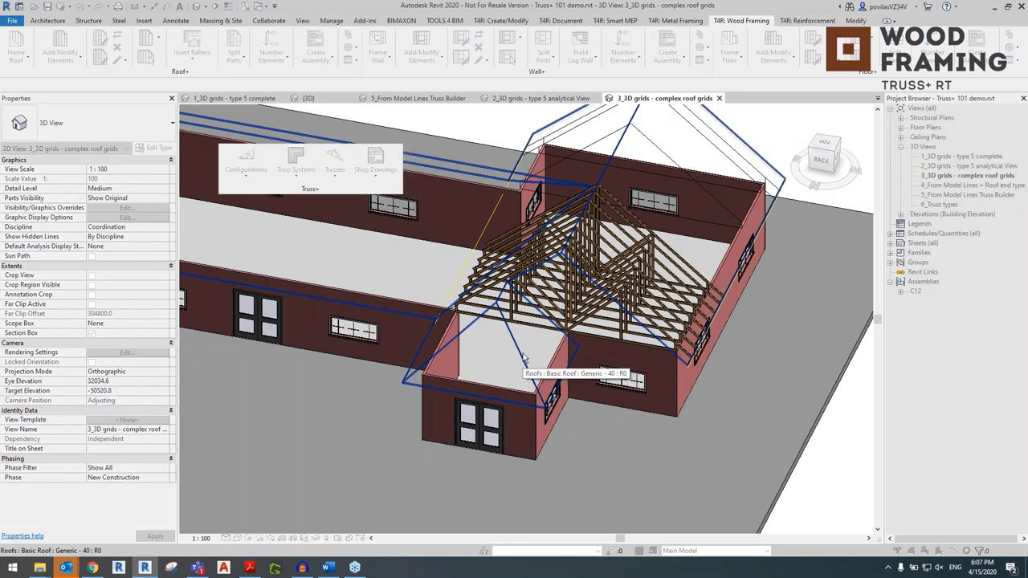
left_click(523, 358)
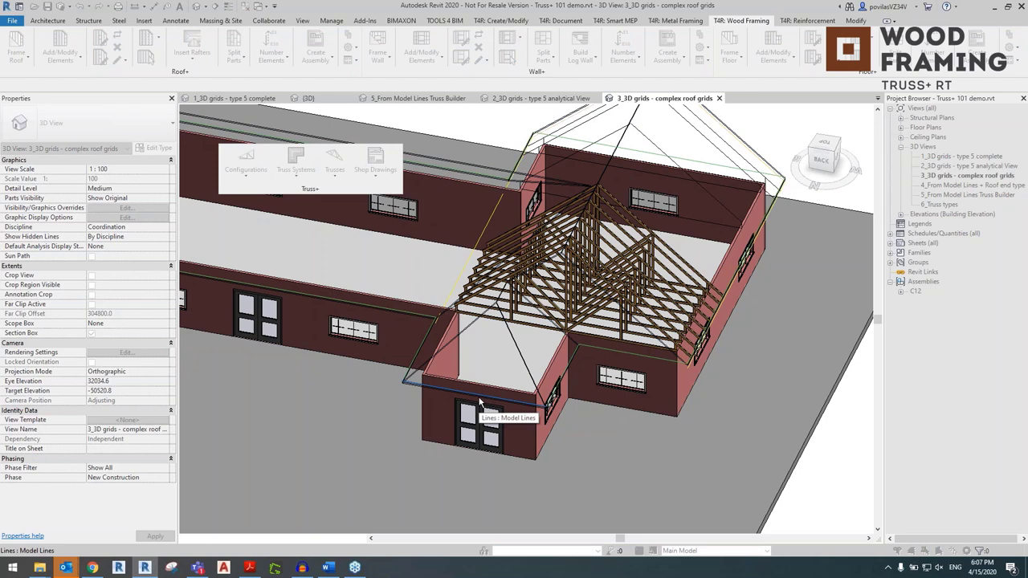
left_click(479, 401)
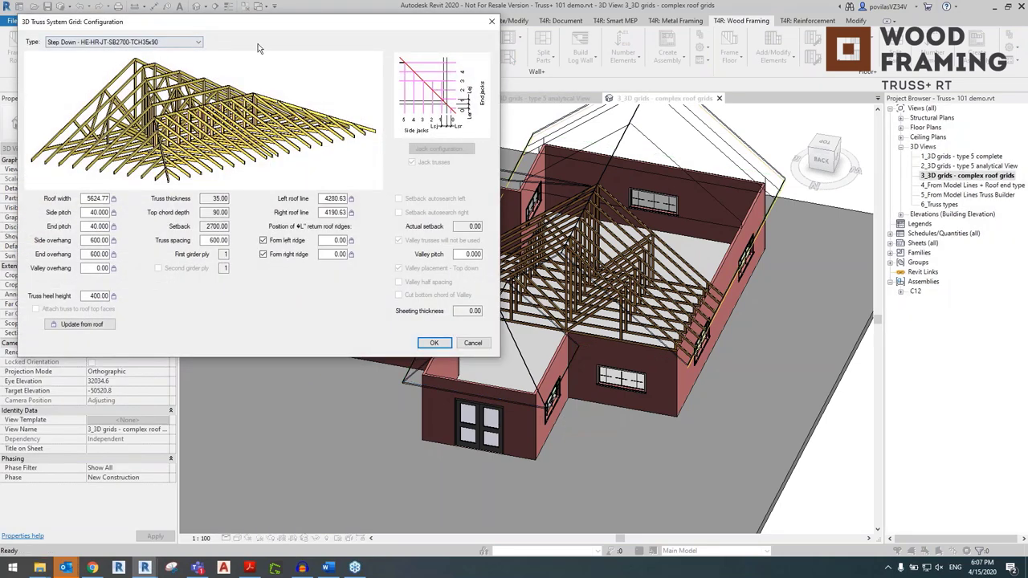
left_click(432, 343)
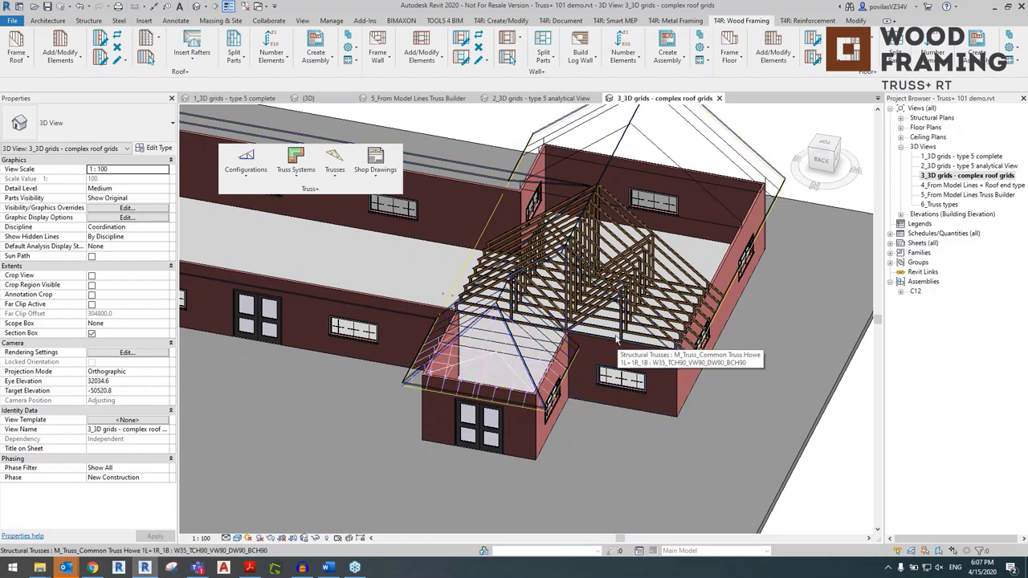
- Start a truss system grid by roof lines, attach it to the roof, and define the entrance wing's short side eave as the end slope line
scroll(449, 335, "up", 3)
scroll(498, 417, "down", 5)
middle_click_drag(498, 418, 485, 249, "shift")
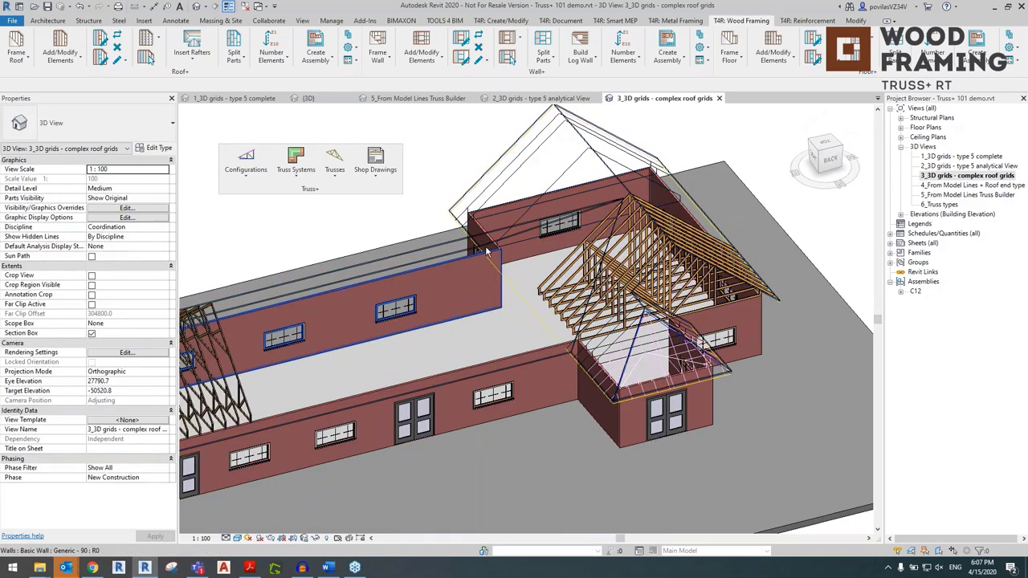
left_click(296, 165)
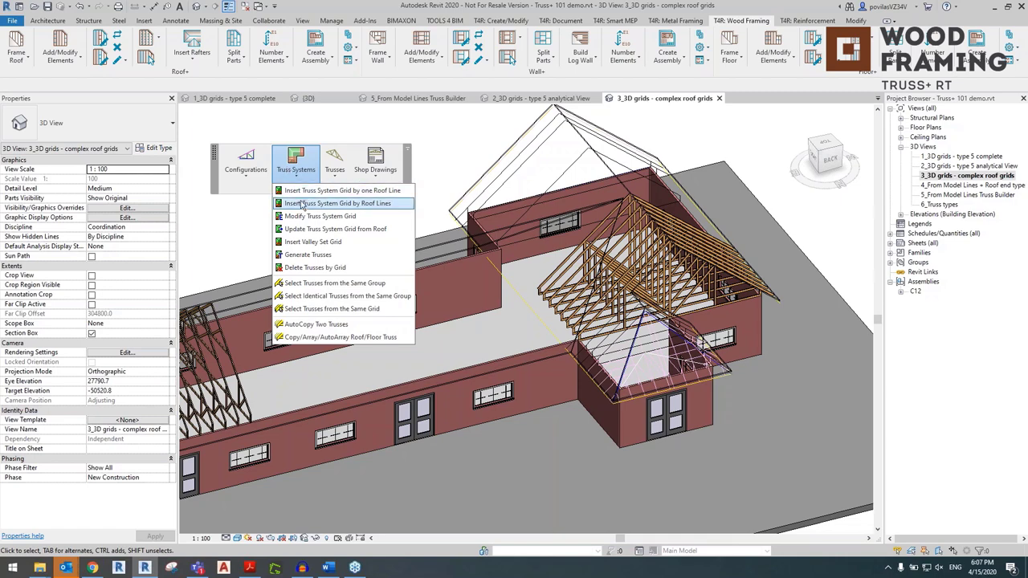
left_click(374, 206)
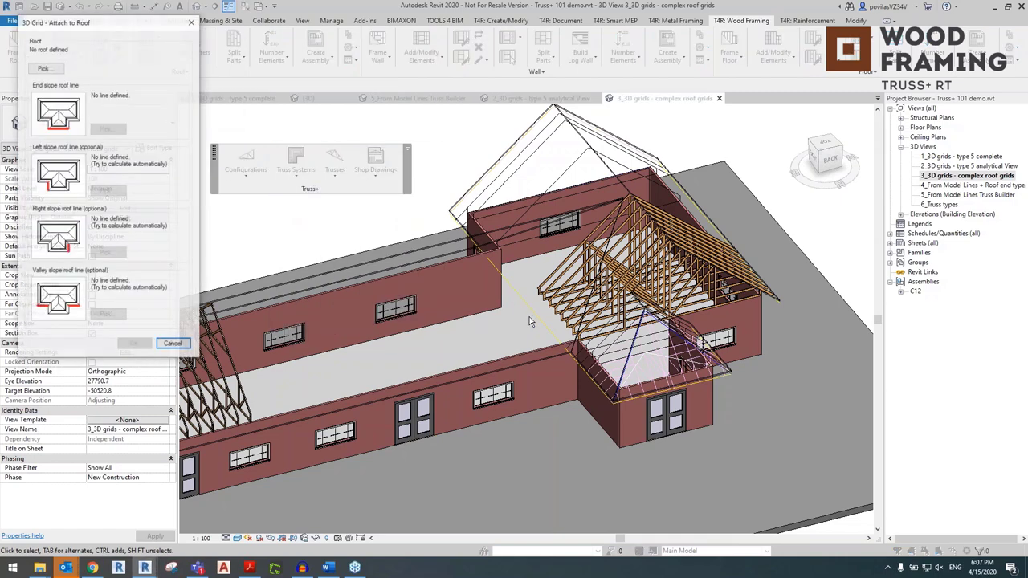
left_click(43, 68)
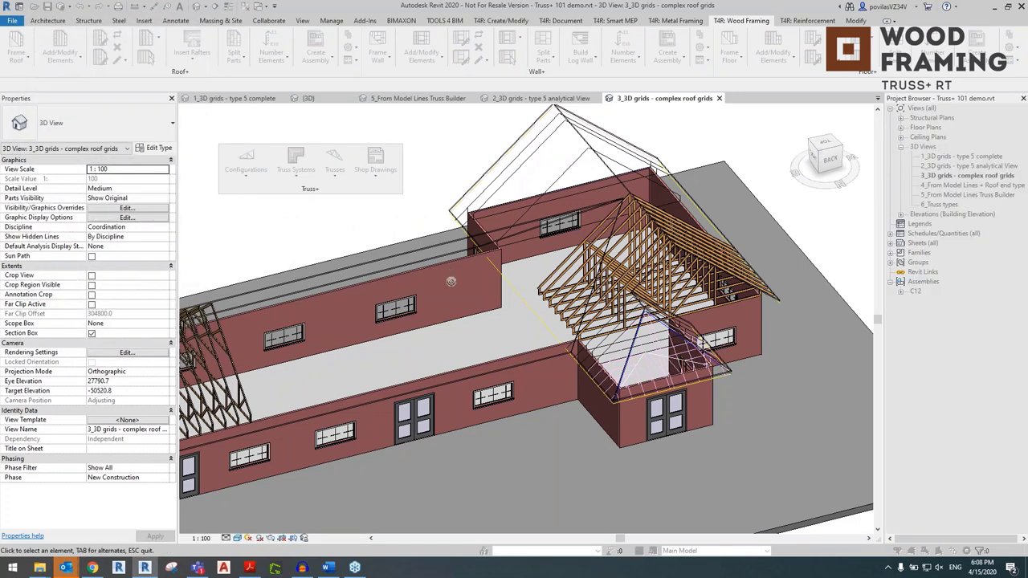
left_click(450, 299)
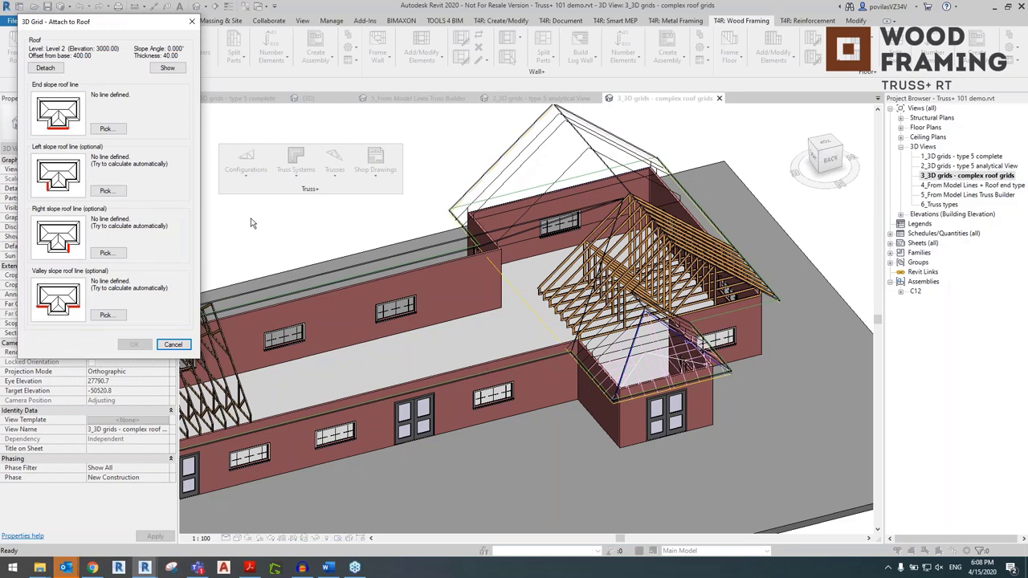
left_click(106, 130)
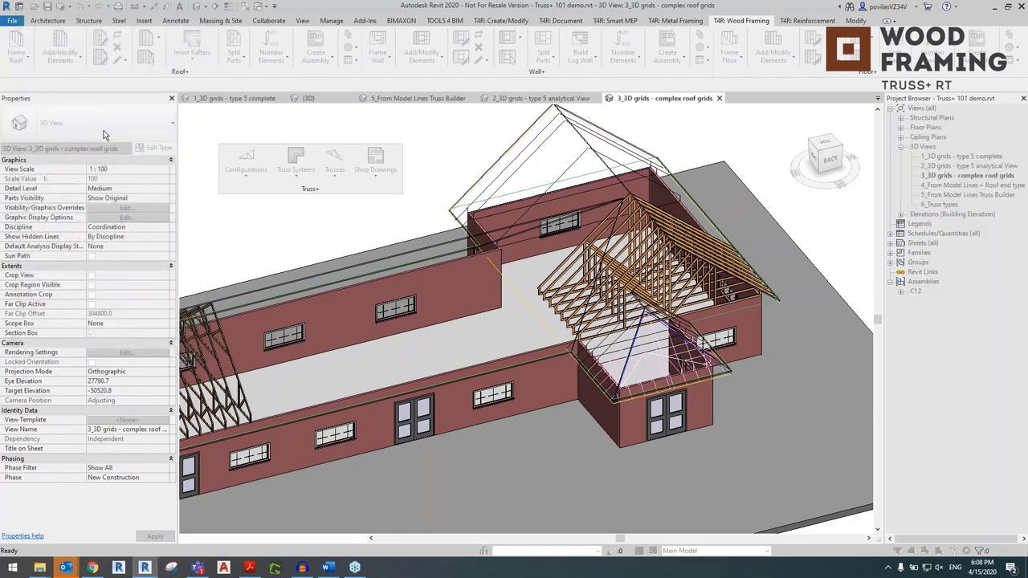
left_click(586, 373)
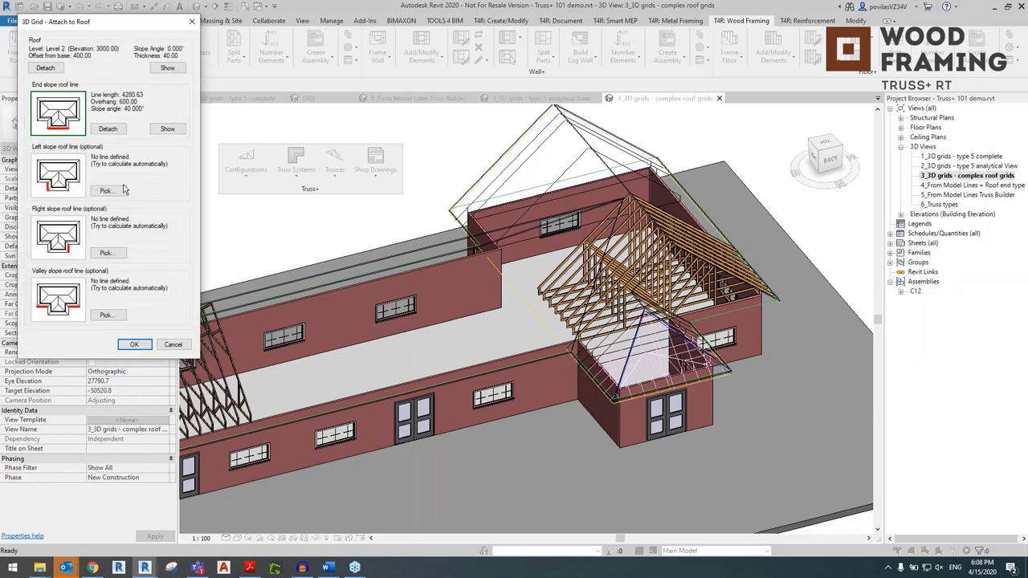
- Define the left and right slope lines along the long wing's eaves, add the valley slope line, and accept the roof attachment
left_click(106, 239)
left_click(344, 283)
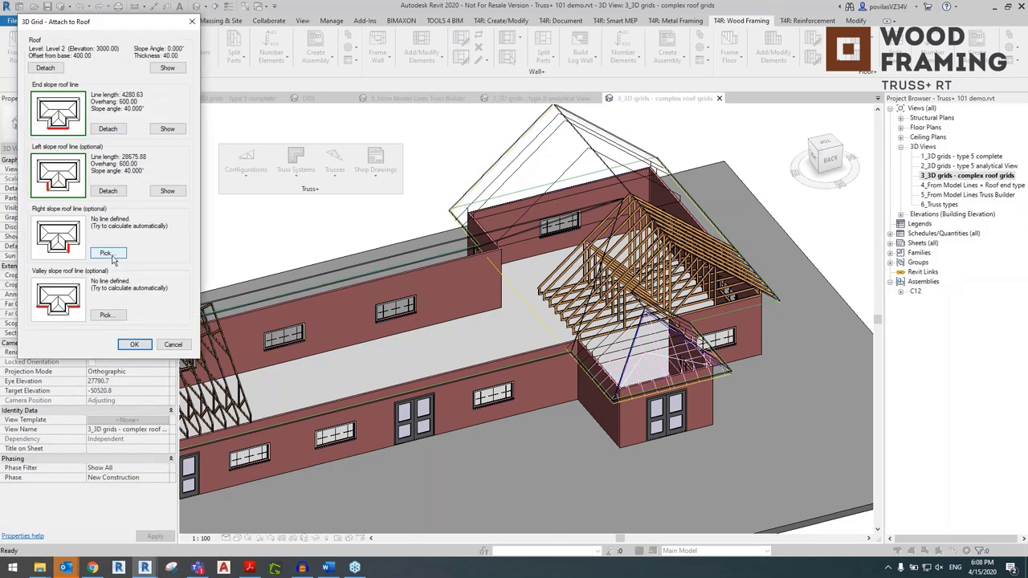
left_click(112, 255)
left_click(307, 336)
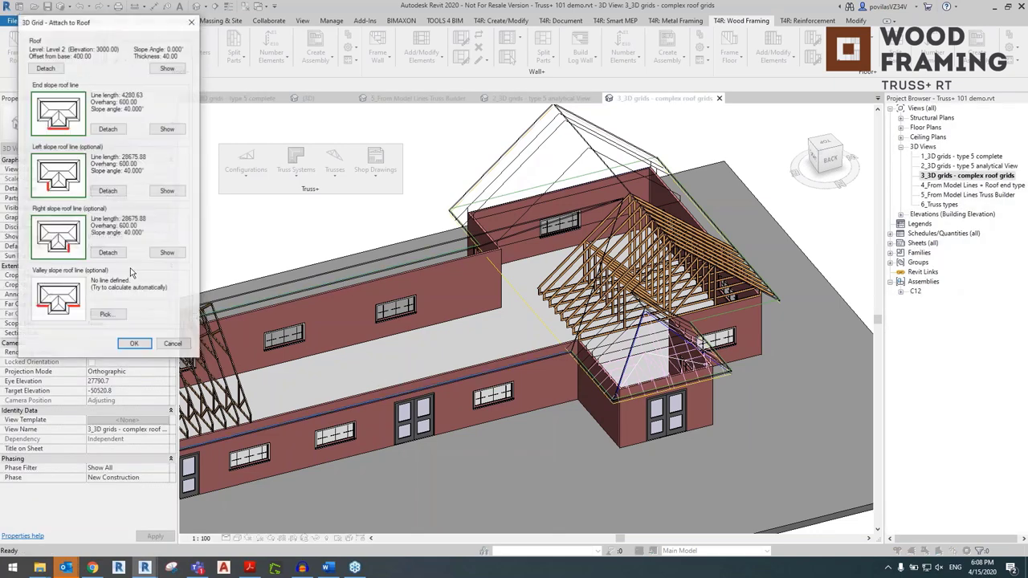
left_click(106, 314)
scroll(482, 321, "down", 3)
middle_click_drag(481, 322, 418, 321, "shift")
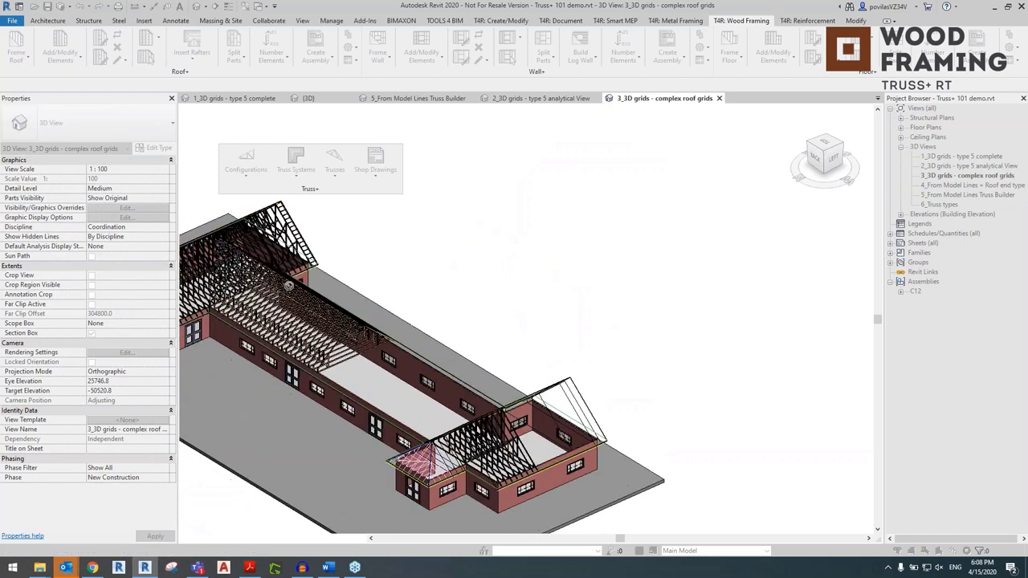
left_click(305, 277)
left_click(134, 341)
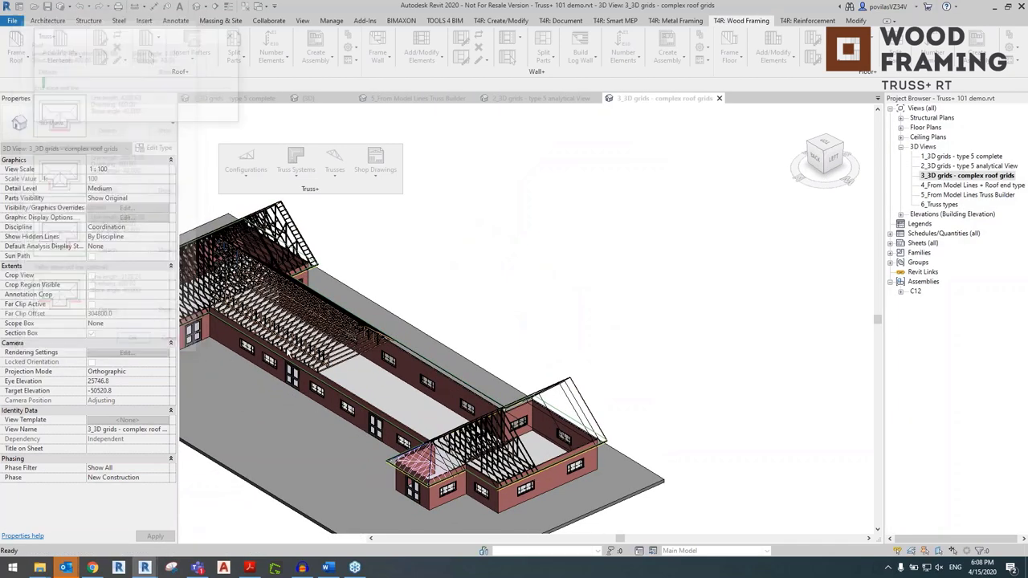
- Insert the 3D truss system grid with type Step Down - GE- -JR-SB0-TCH35x90 and inspect the placed grid beside the entrance wing
left_click(143, 43)
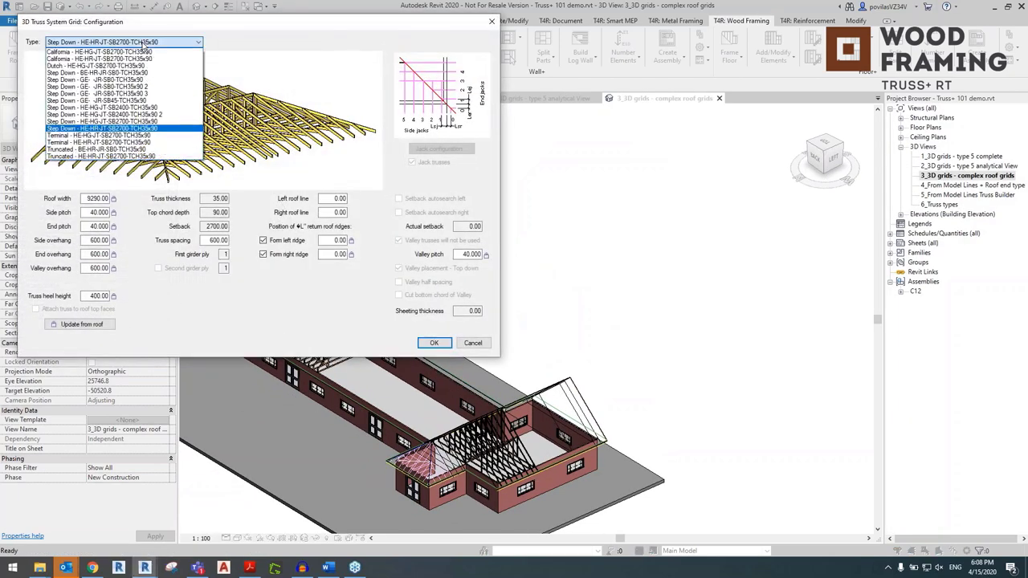
left_click(131, 80)
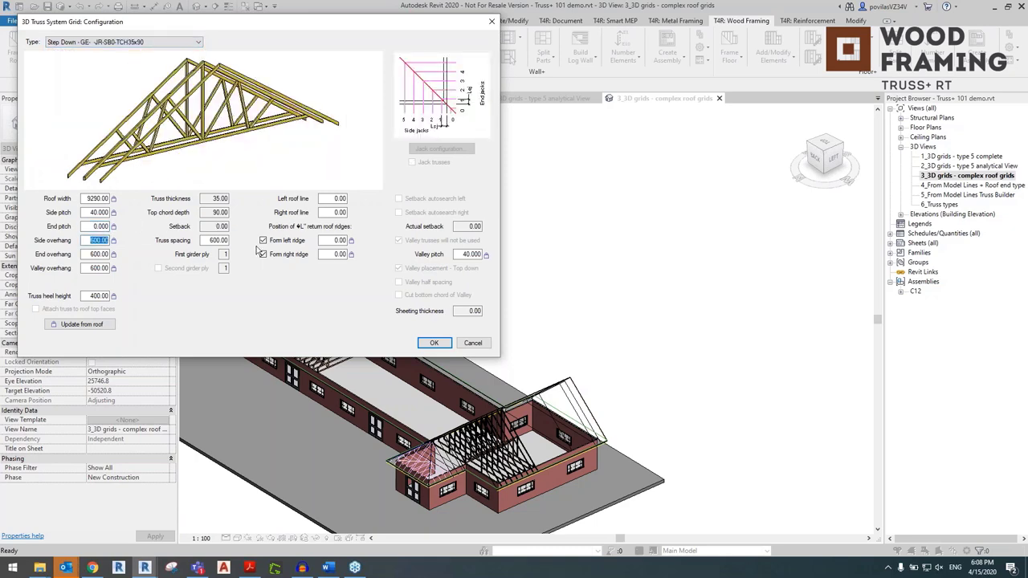
left_click(432, 343)
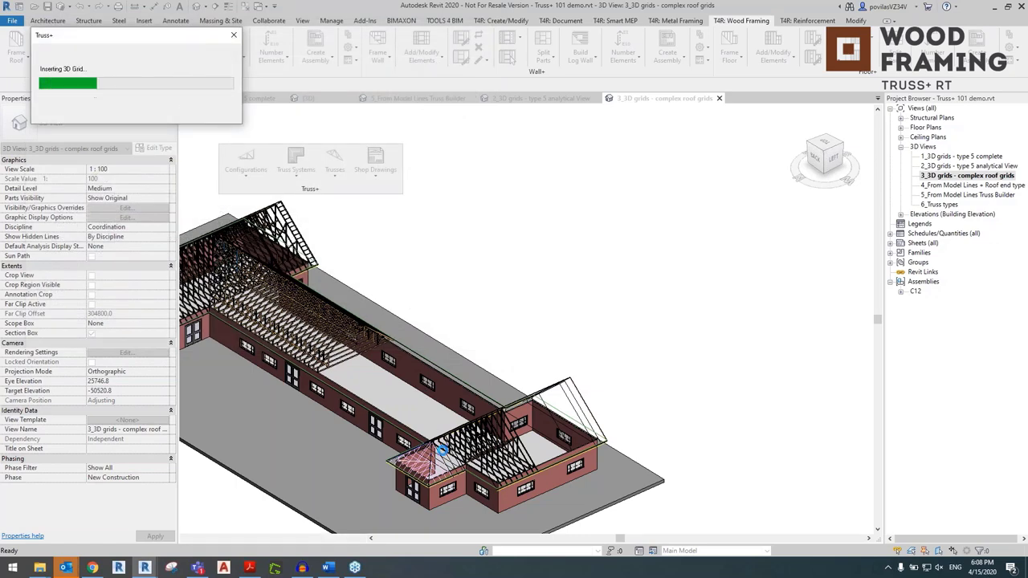
middle_click_drag(425, 461, 361, 337, "shift")
scroll(504, 267, "up", 3)
left_click(503, 262)
left_click(499, 262)
scroll(499, 263, "up", 3)
scroll(554, 301, "down", 3)
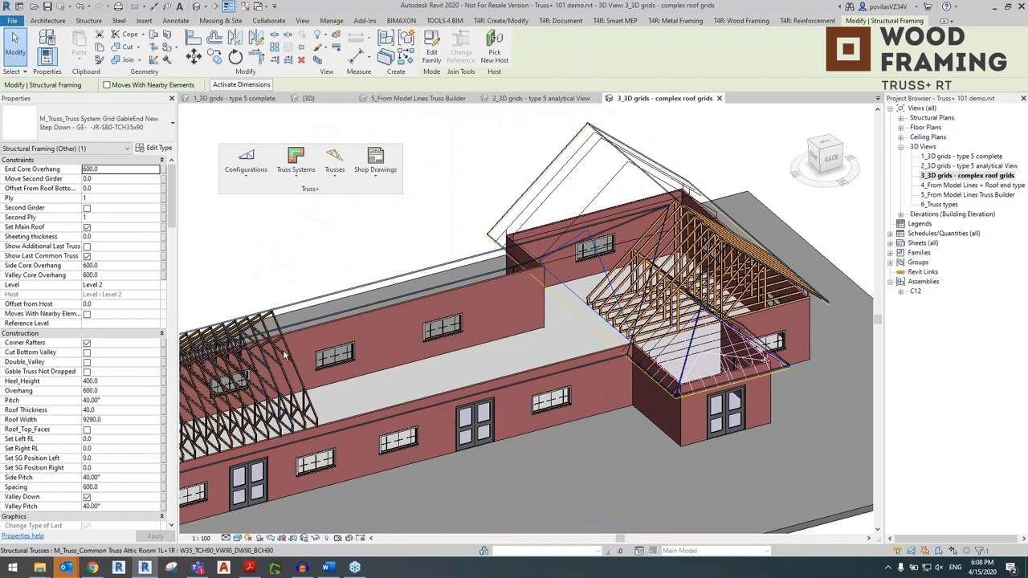
scroll(574, 257, "up", 2)
key("Escape")
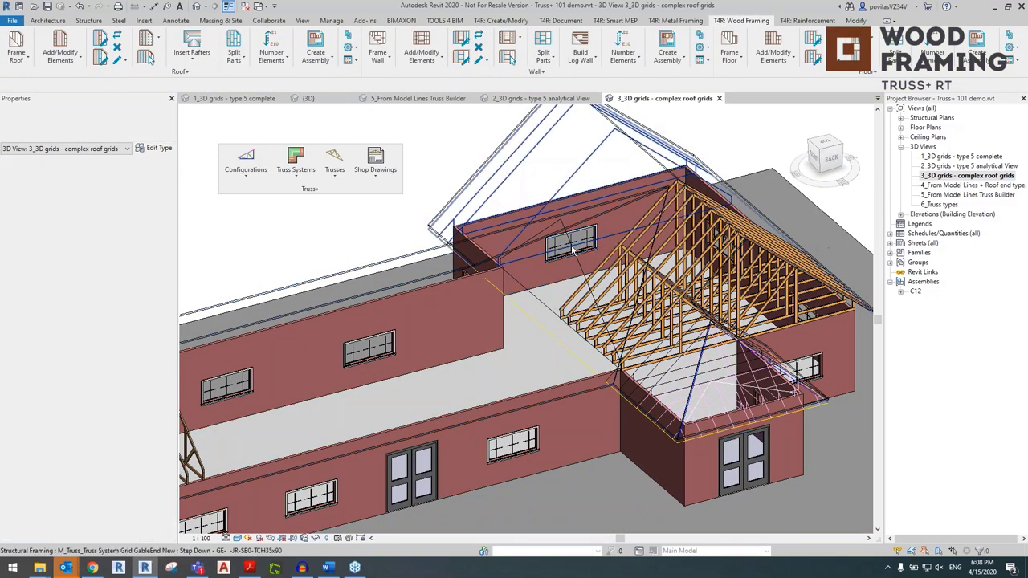
- Turn off Set Main Roof for the new gable-end grid and insert a valley set grid from it
left_click(553, 252)
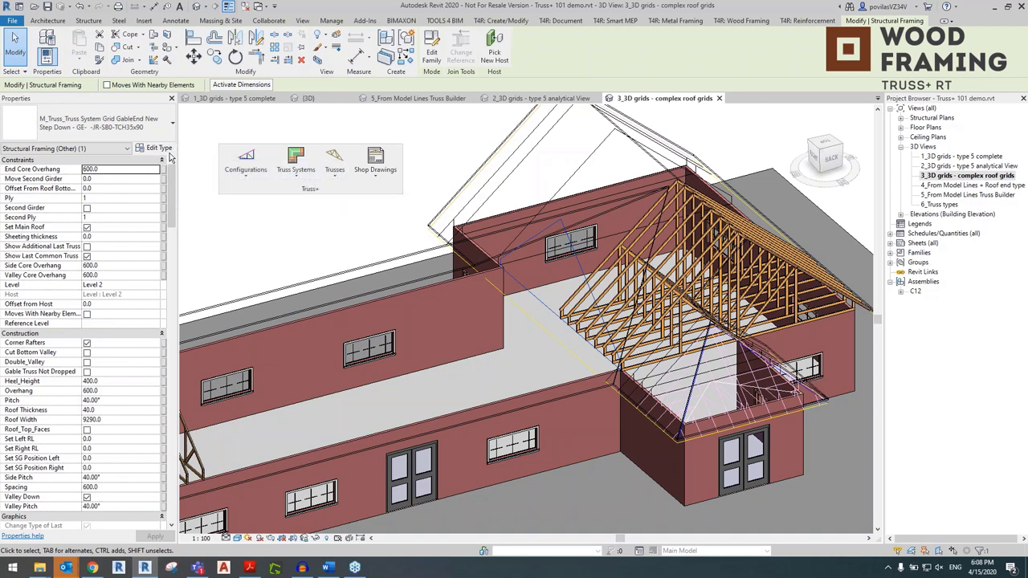
left_click(86, 228)
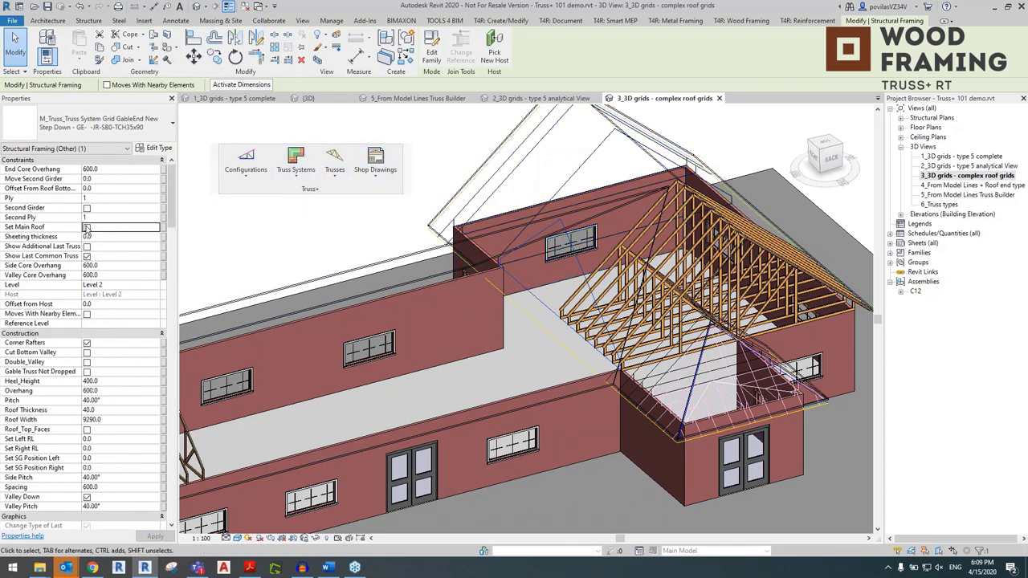
left_click(299, 183)
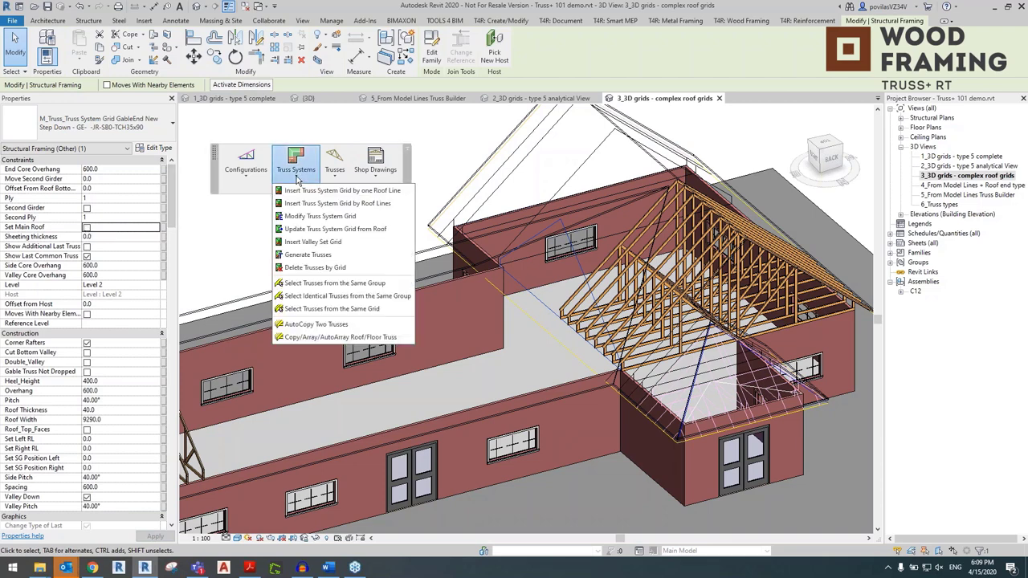
left_click(345, 243)
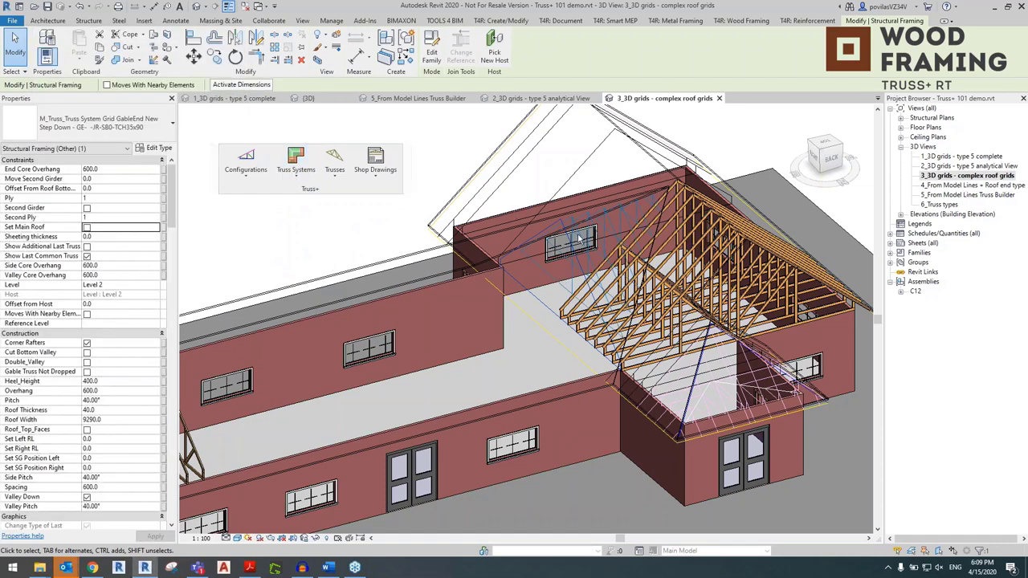
scroll(594, 237, "down", 5)
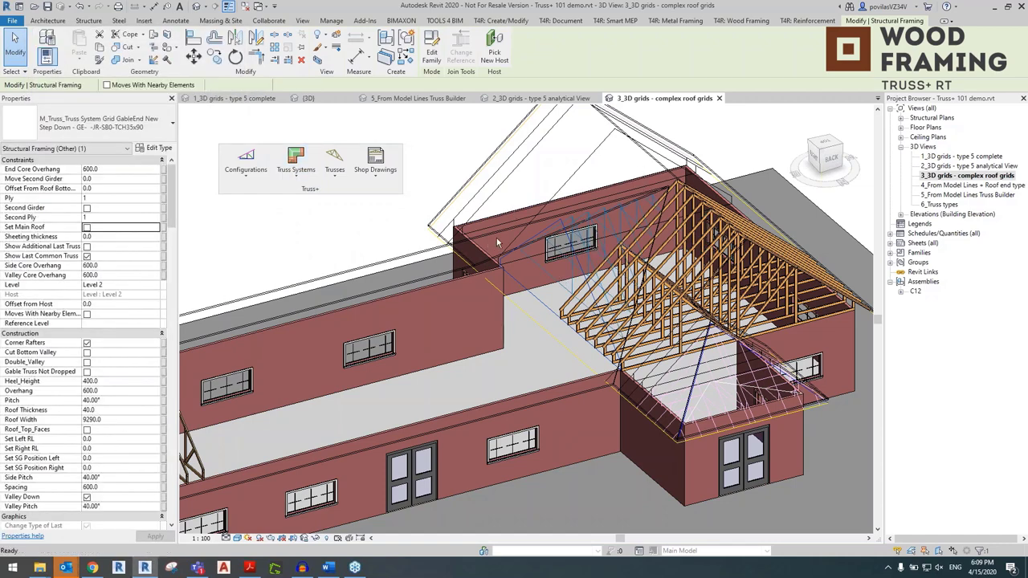
key("Escape")
- Start another truss system grid by roof lines at the unframed hip corner of the building and attach it to the roof
middle_click_drag(594, 237, 655, 459, "shift")
scroll(525, 348, "up", 3)
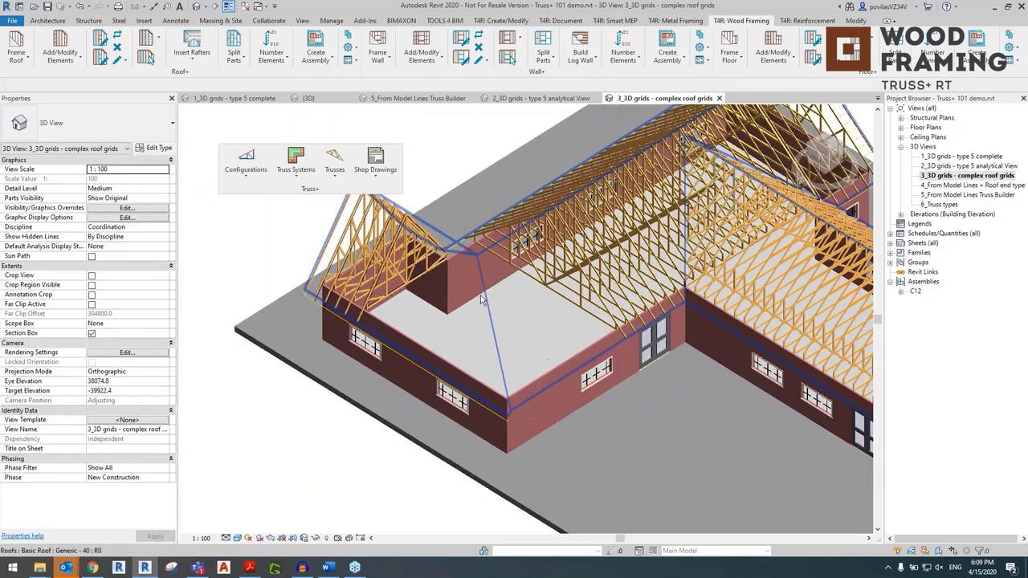
scroll(518, 303, "up", 2)
middle_click_drag(518, 303, 353, 213, "shift")
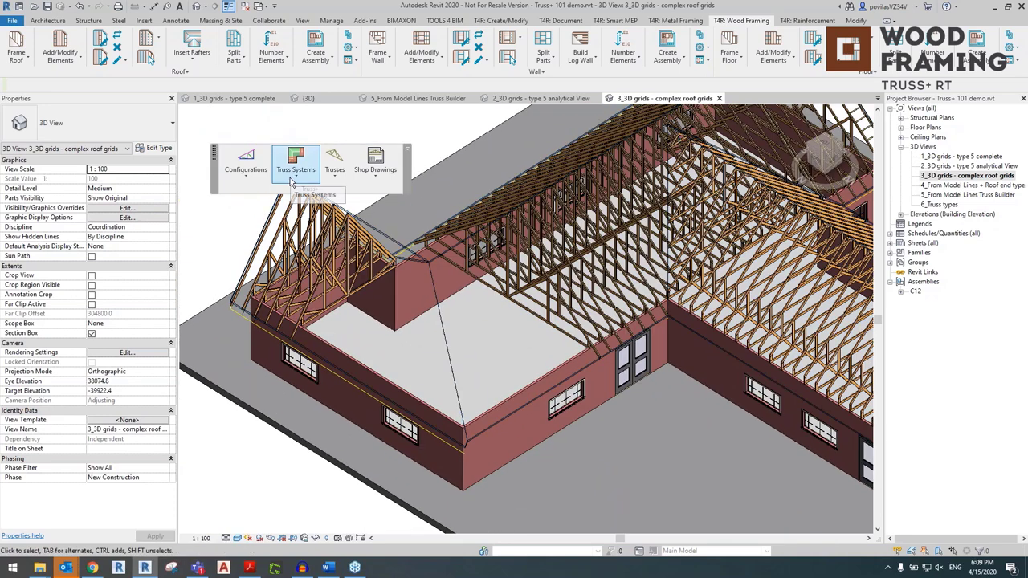
left_click(294, 178)
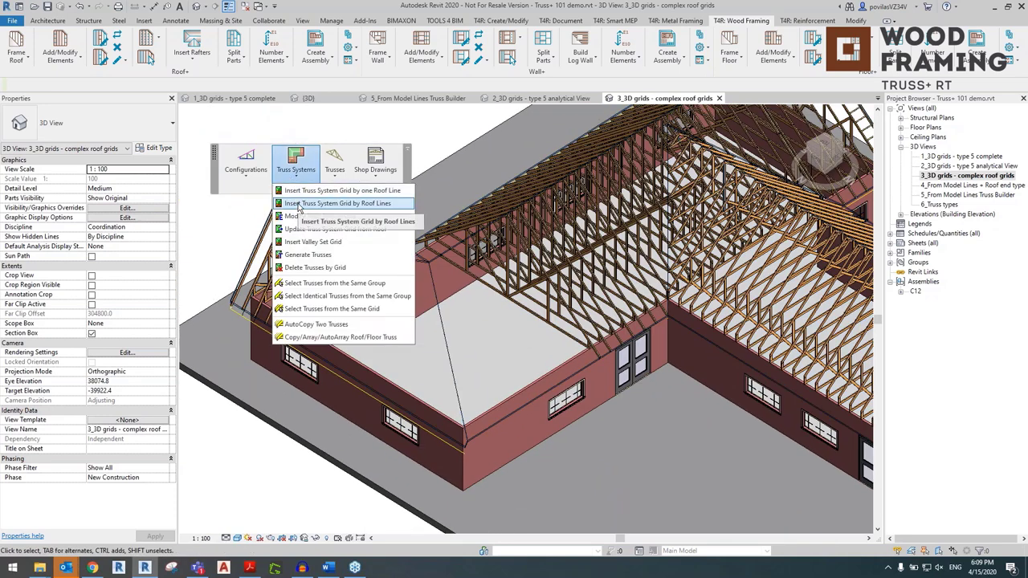
left_click(299, 205)
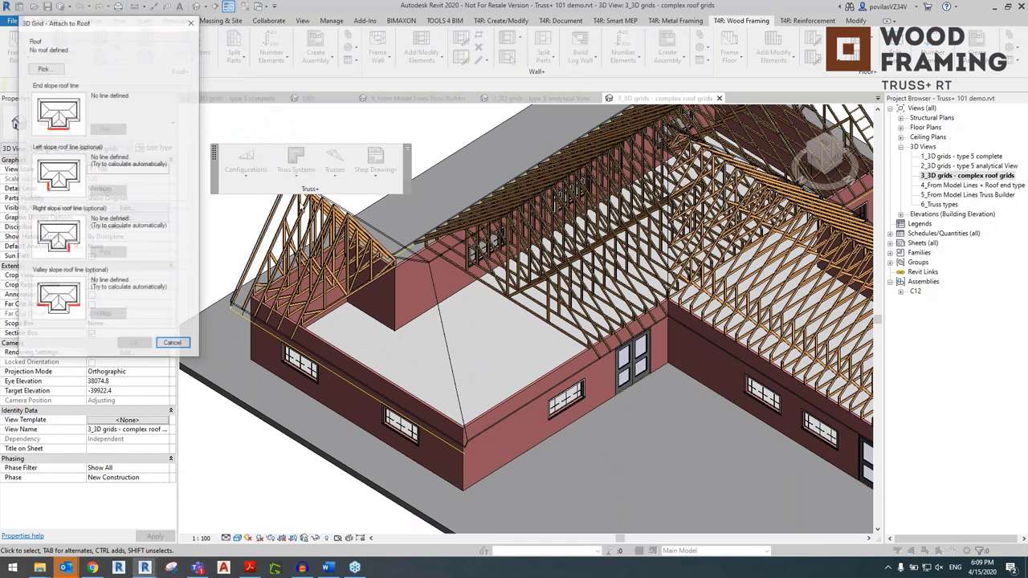
left_click(46, 69)
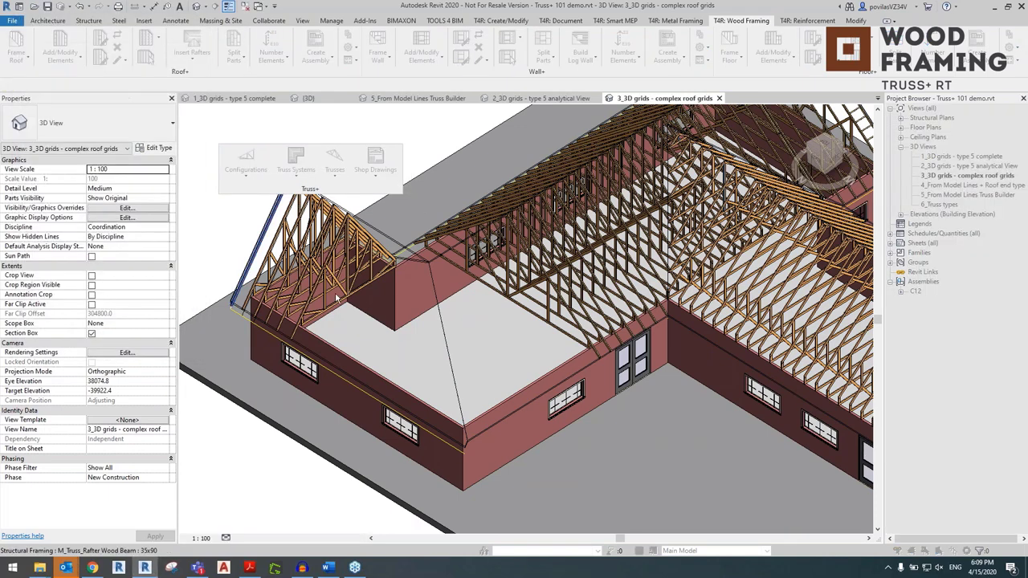
left_click(371, 317)
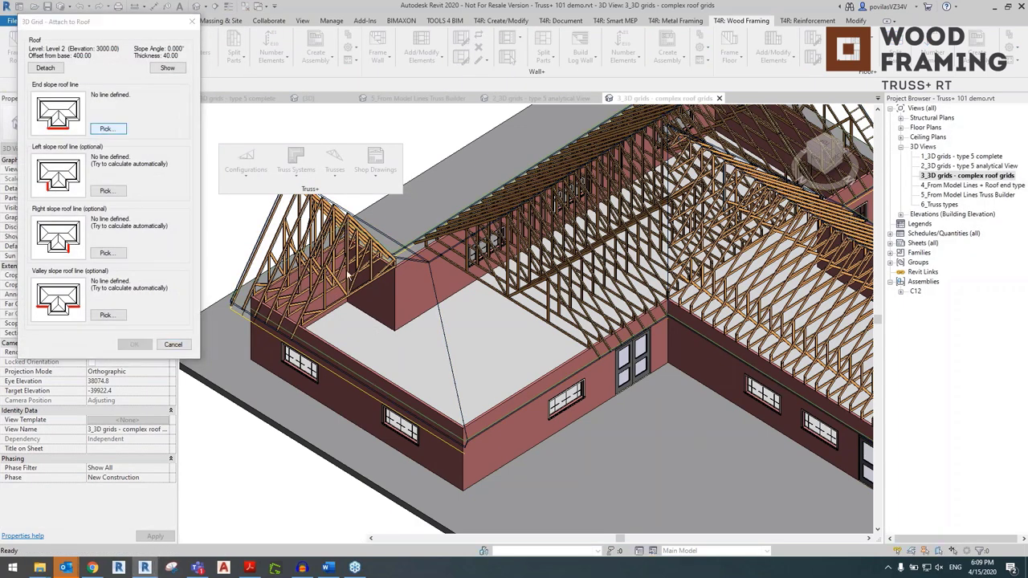
- Define the end, left, right and valley slope roof lines for the grid at the unframed hip corner and accept the roof attachment
left_click(105, 128)
left_click(401, 411)
left_click(105, 188)
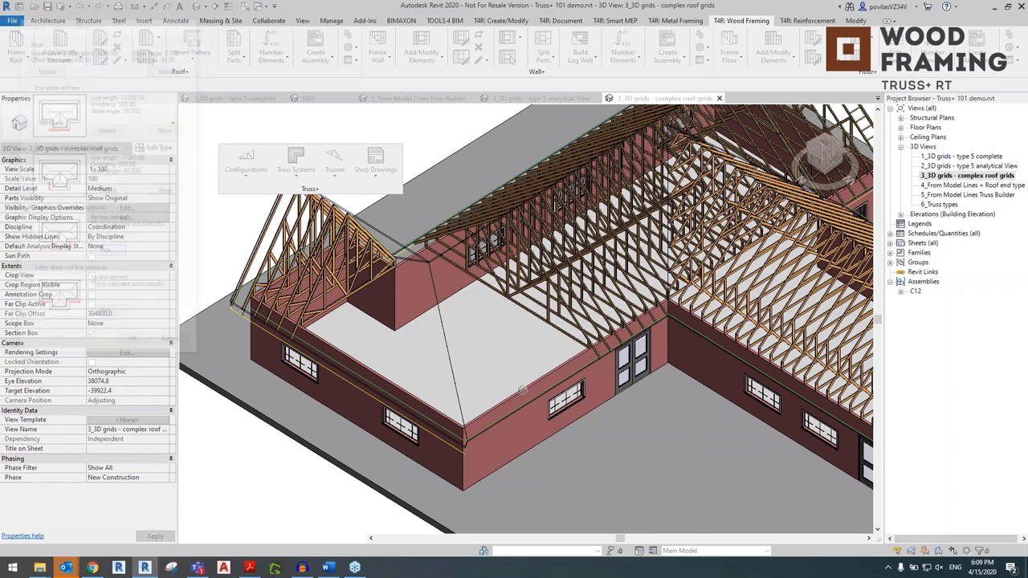
left_click(375, 234)
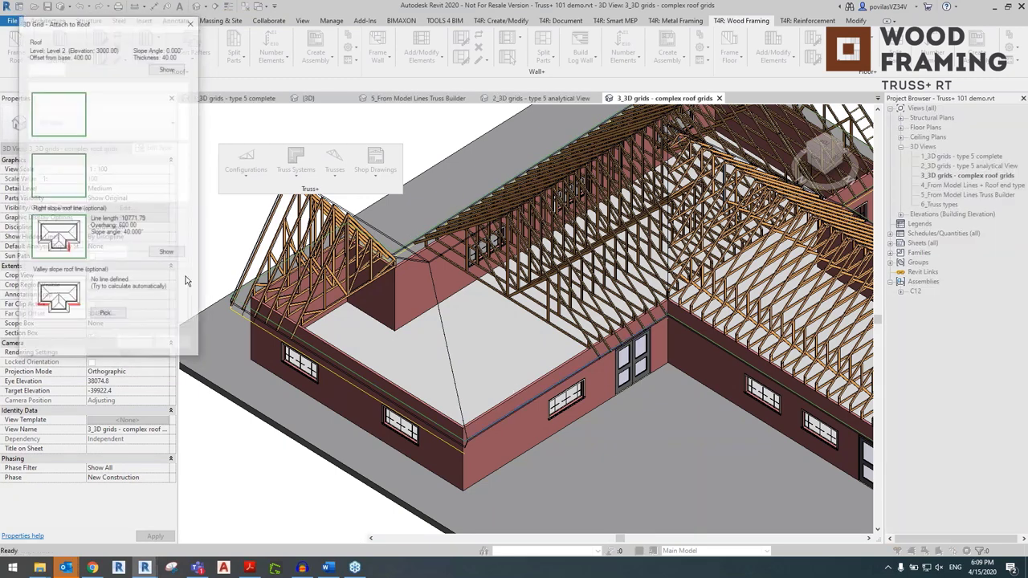
left_click(105, 312)
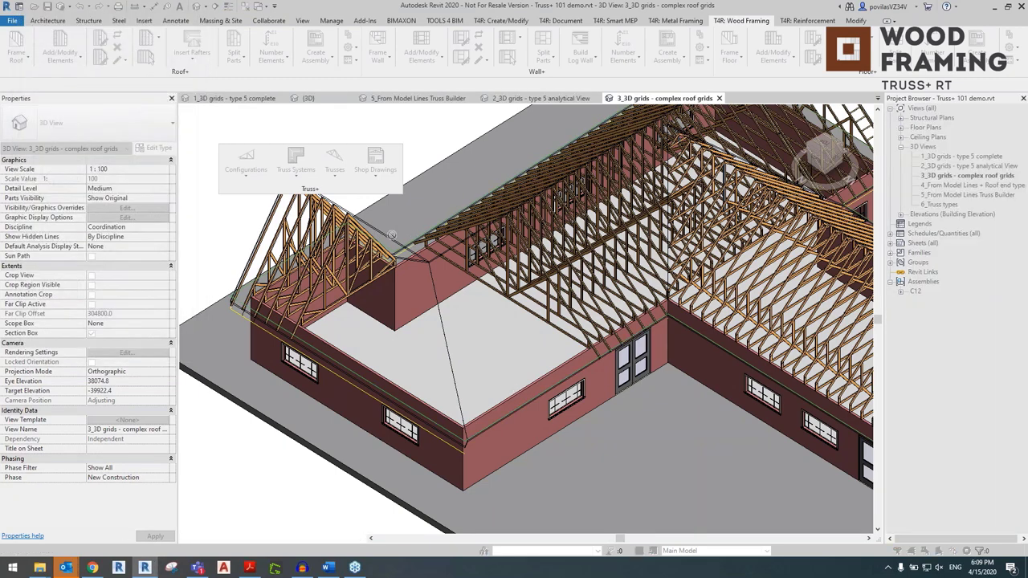
left_click(377, 243)
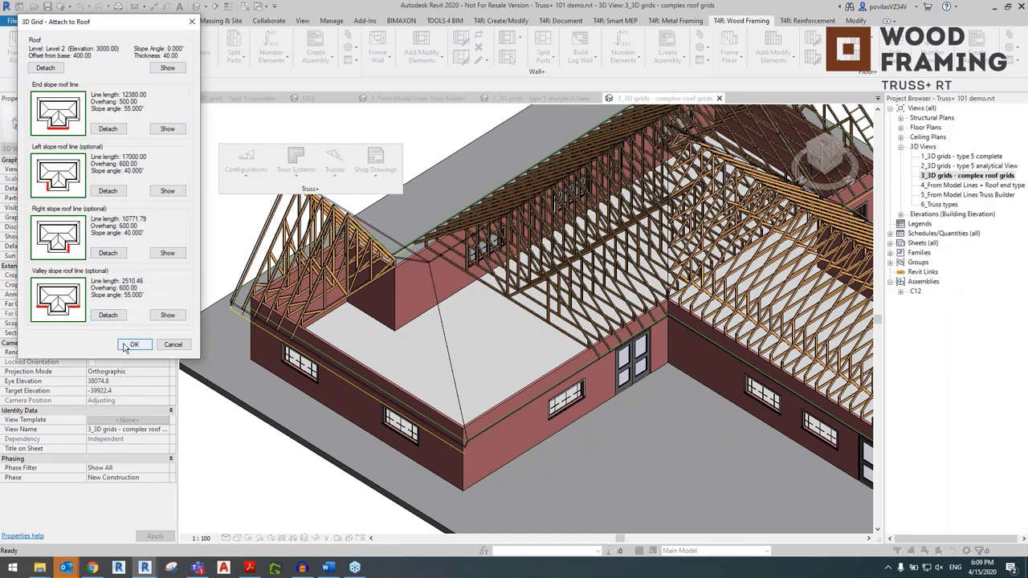
left_click(132, 345)
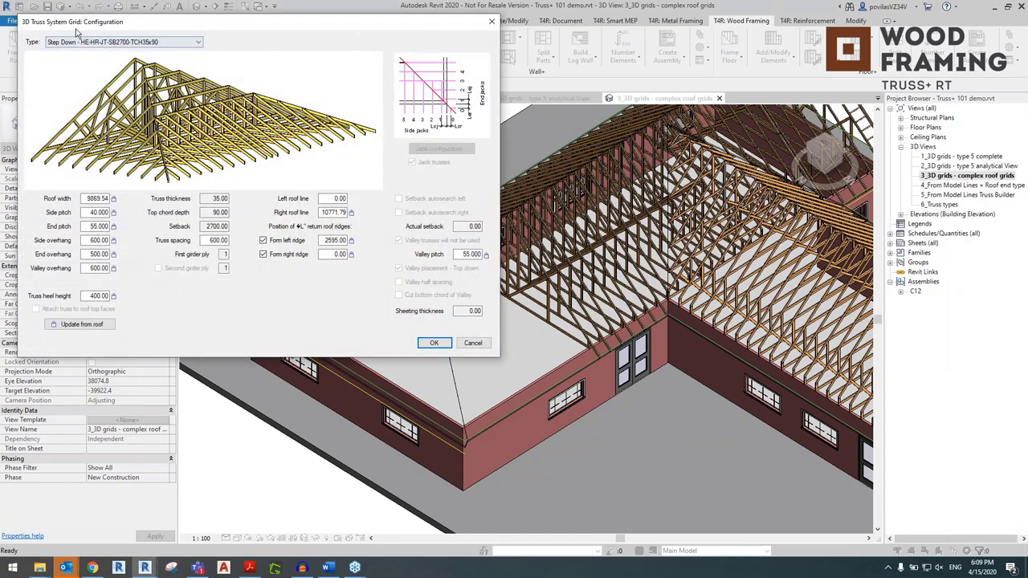
- Insert the hip-end truss system grid with type Step Down - HE-HR-JT-SB2700-TCH35x90 and inspect its placement at the building corner
left_click(80, 42)
left_click(81, 42)
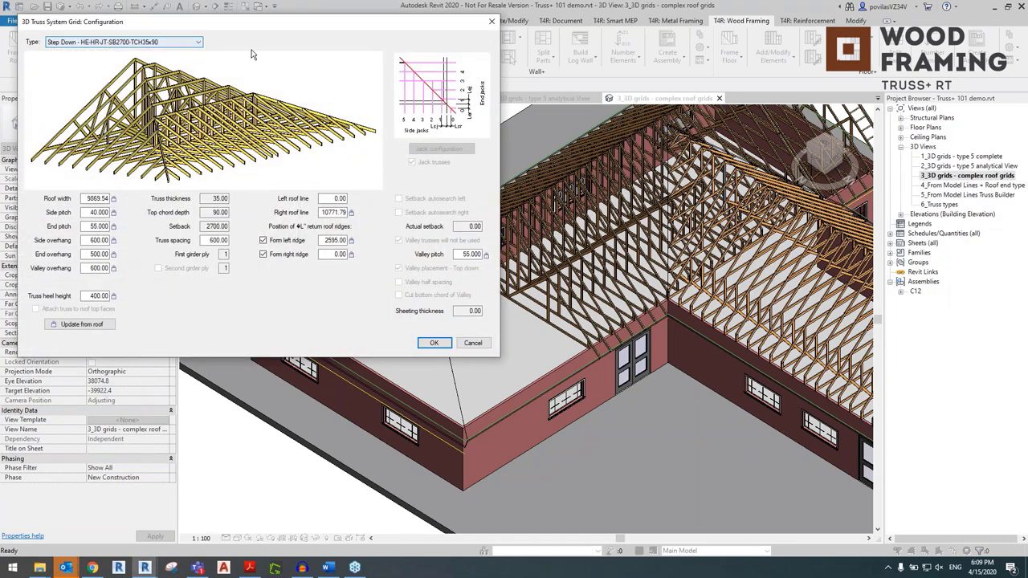
left_click(434, 342)
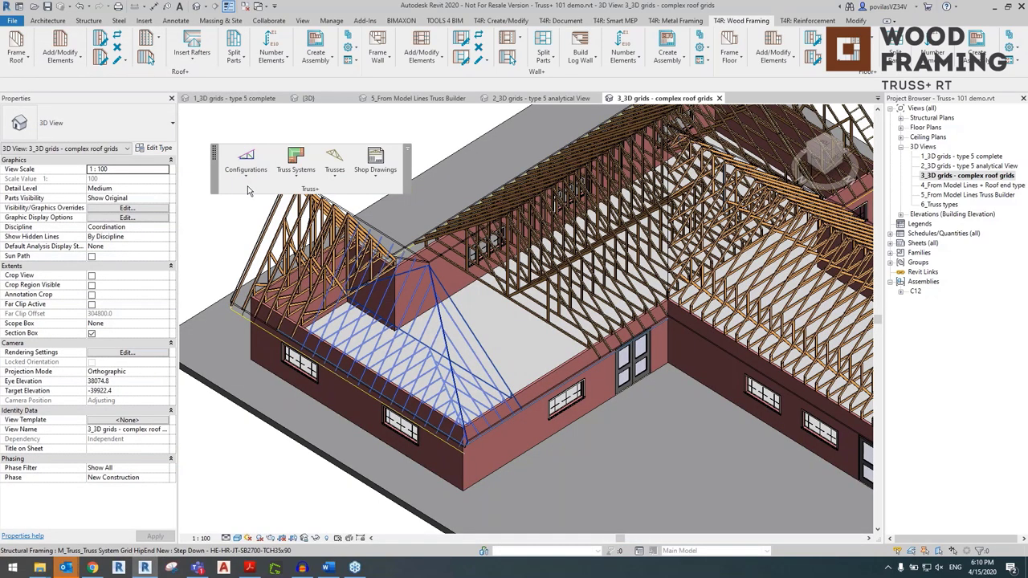
middle_click_drag(479, 405, 511, 363, "shift")
left_click(511, 363)
scroll(511, 362, "down", 3)
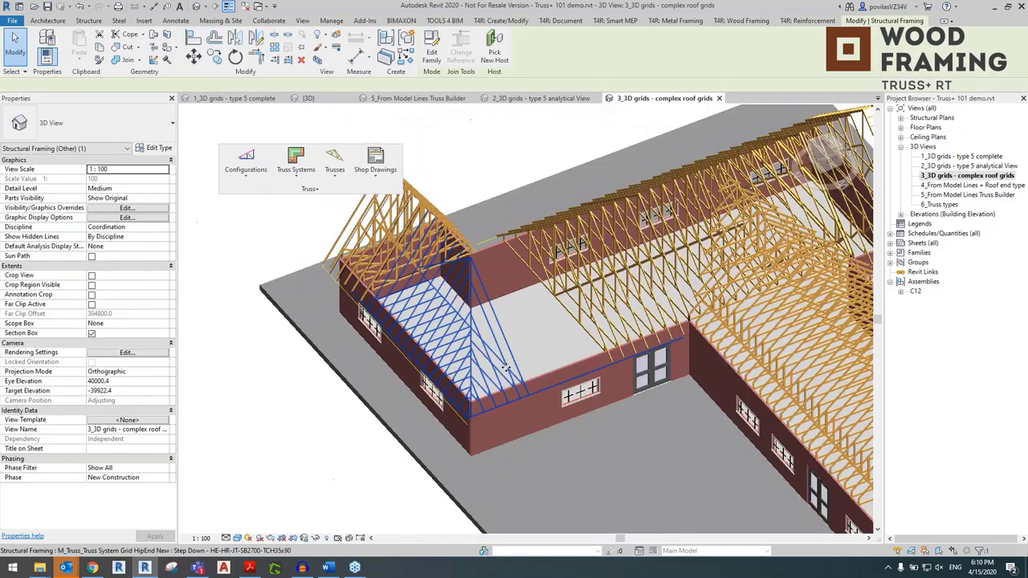
scroll(522, 365, "up", 3)
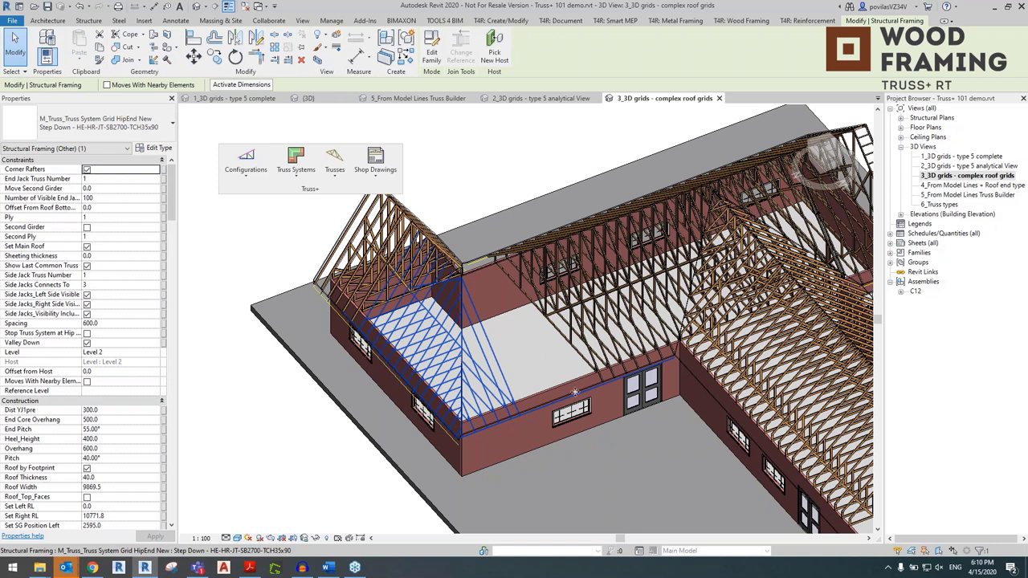
left_click(548, 490)
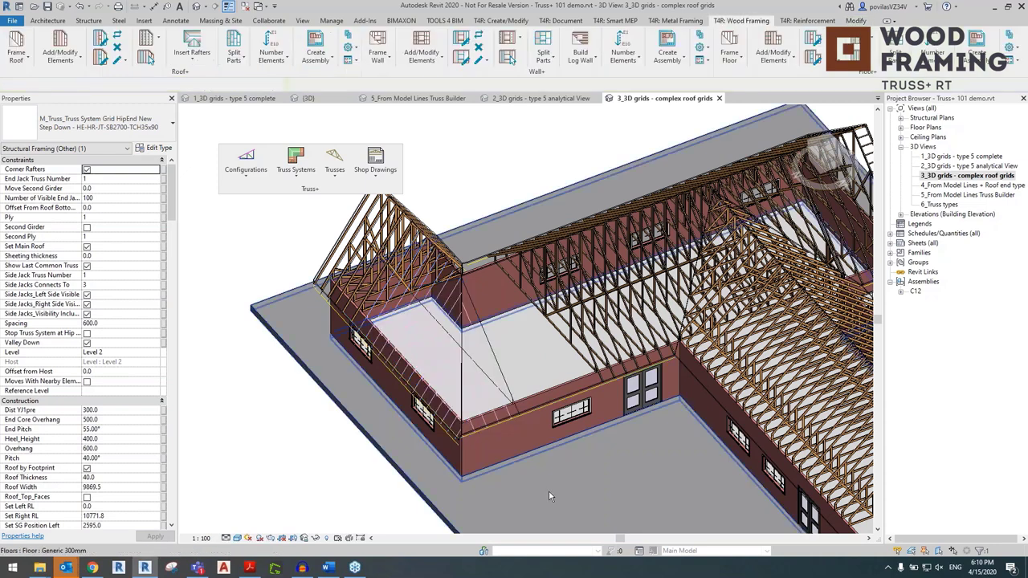
- Generate the common trusses, jack trusses, jack rafters and corner girder rafters from the new hip-end grid
left_click(486, 361)
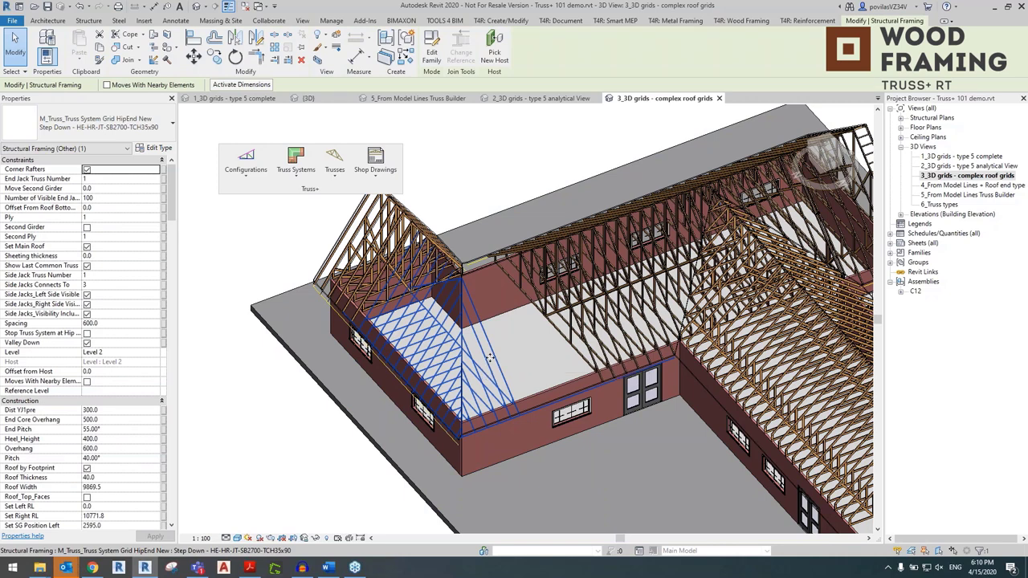
left_click(284, 178)
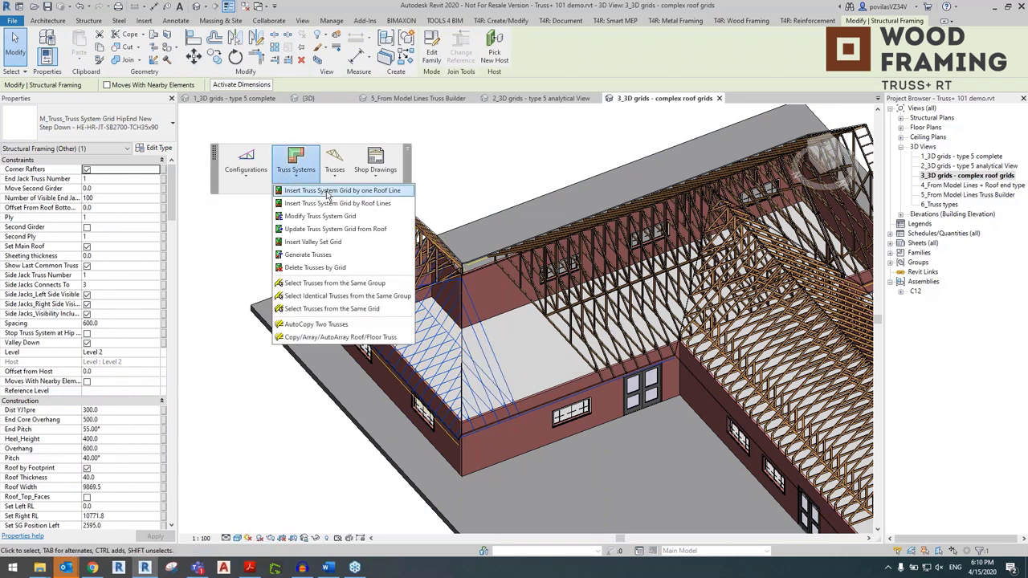
left_click(345, 257)
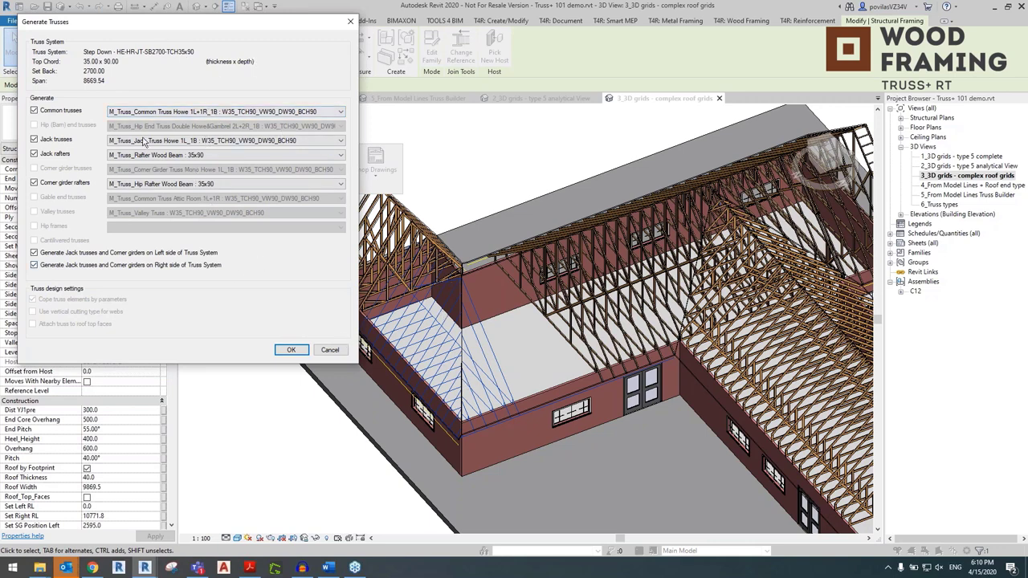
left_click(285, 350)
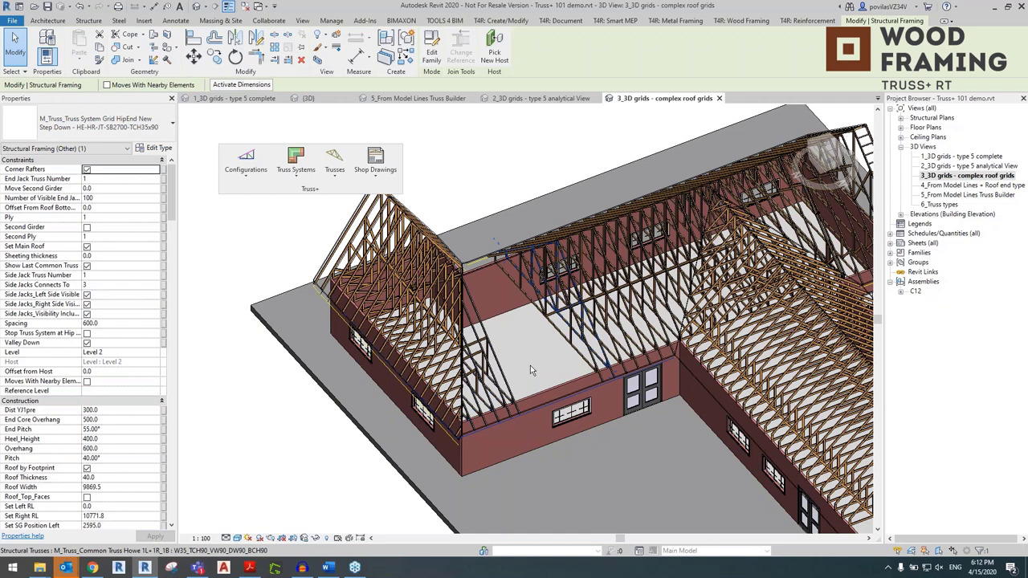
middle_click_drag(547, 344, 427, 301, "shift")
key("Escape")
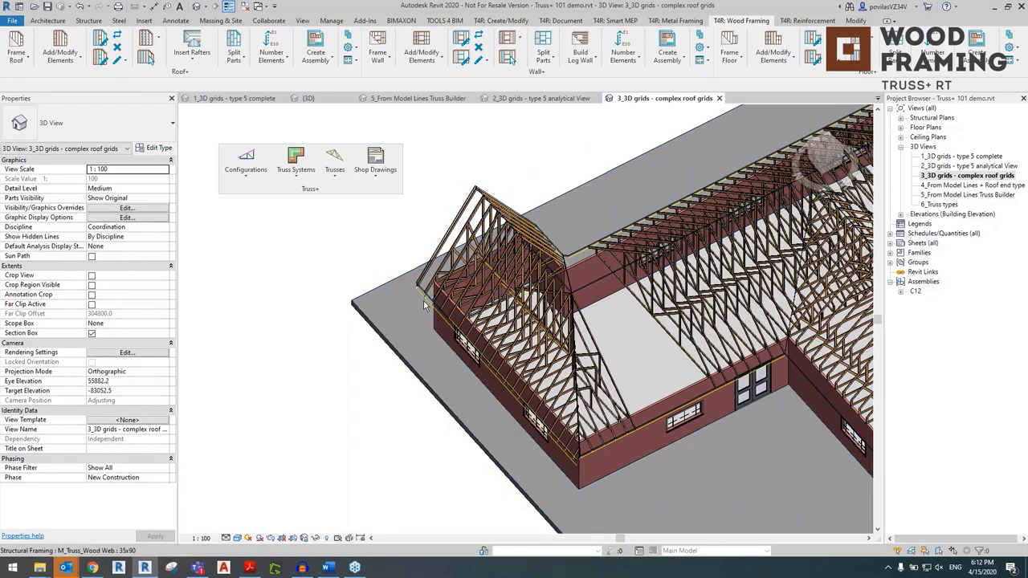
- Insert a valley set grid from the gable-end truss system grid above the short end wing
left_click(423, 299)
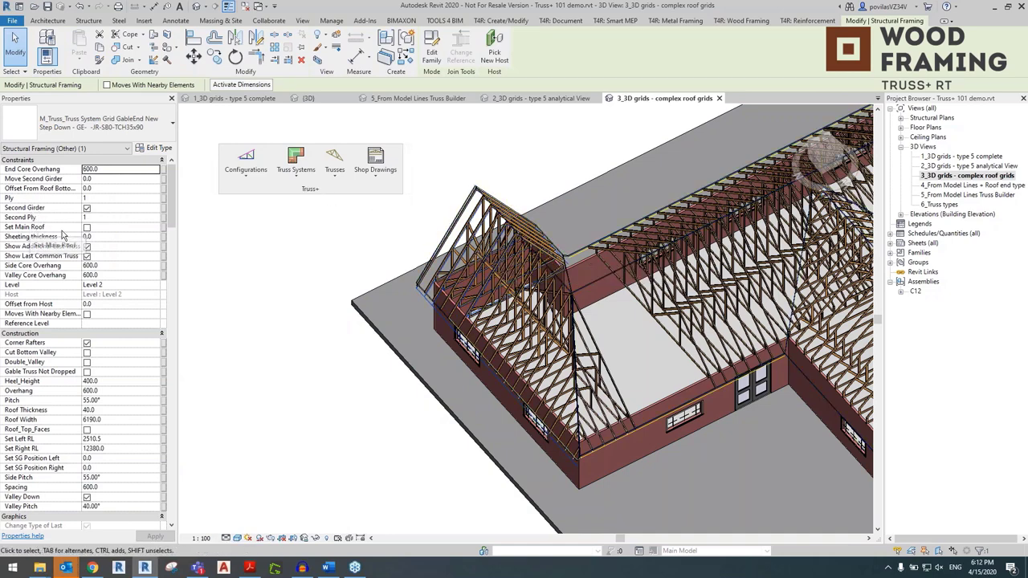
left_click(296, 172)
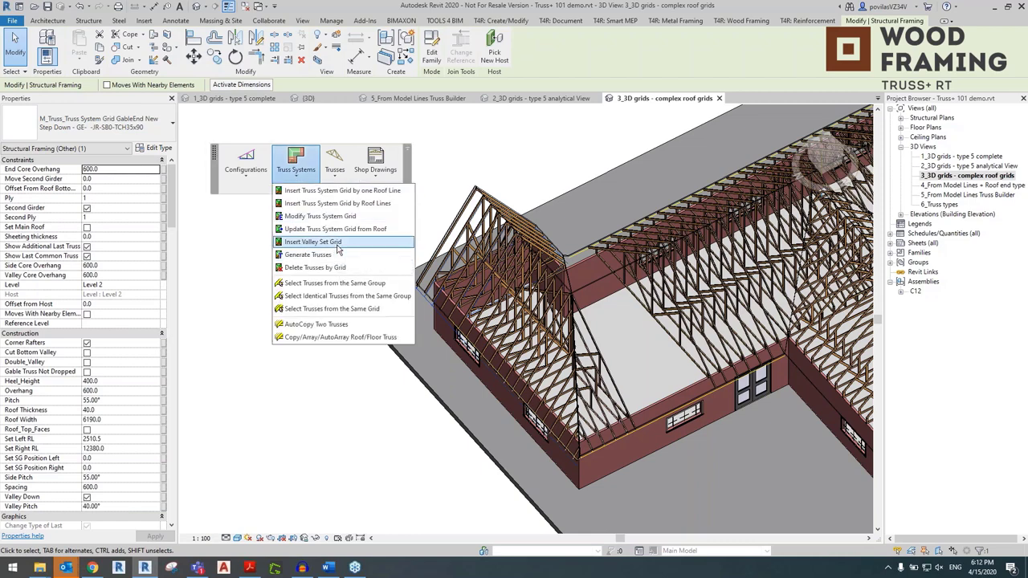
left_click(337, 241)
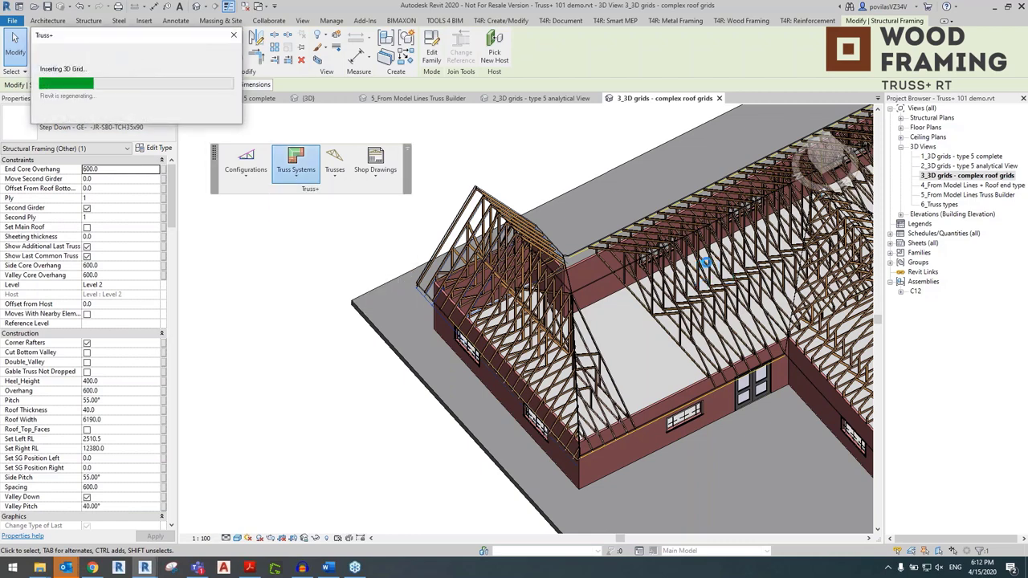
- Generate the valley trusses from the newly inserted valley set grid, viewed from the opposite side of the building
middle_click_drag(620, 324, 407, 254, "shift")
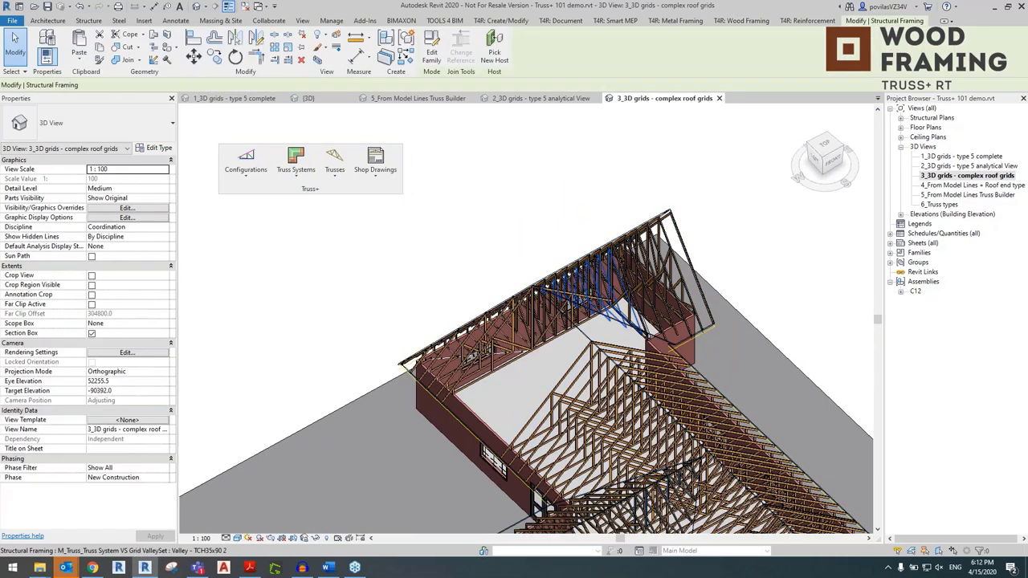
left_click(295, 161)
left_click(367, 255)
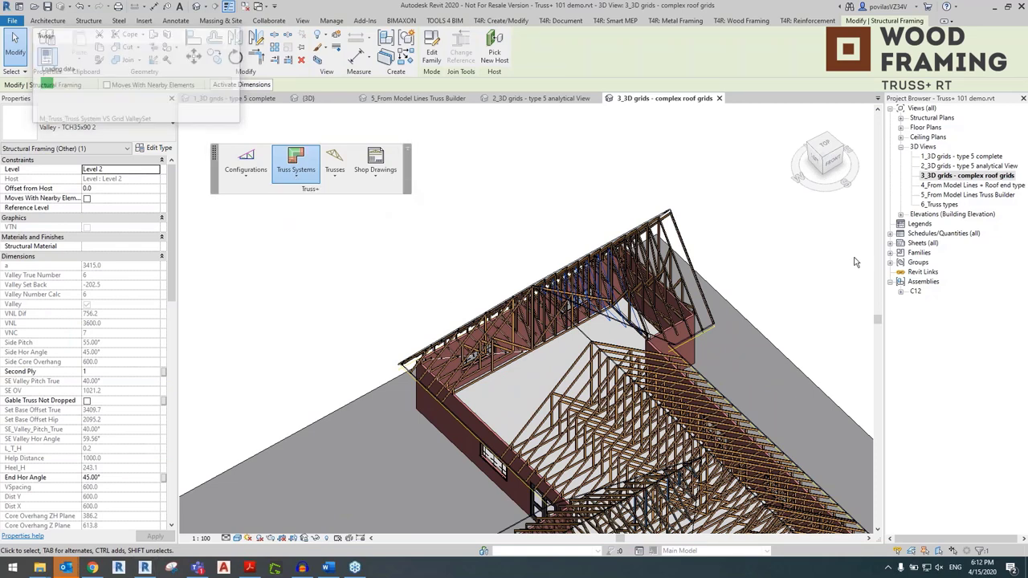
left_click(292, 327)
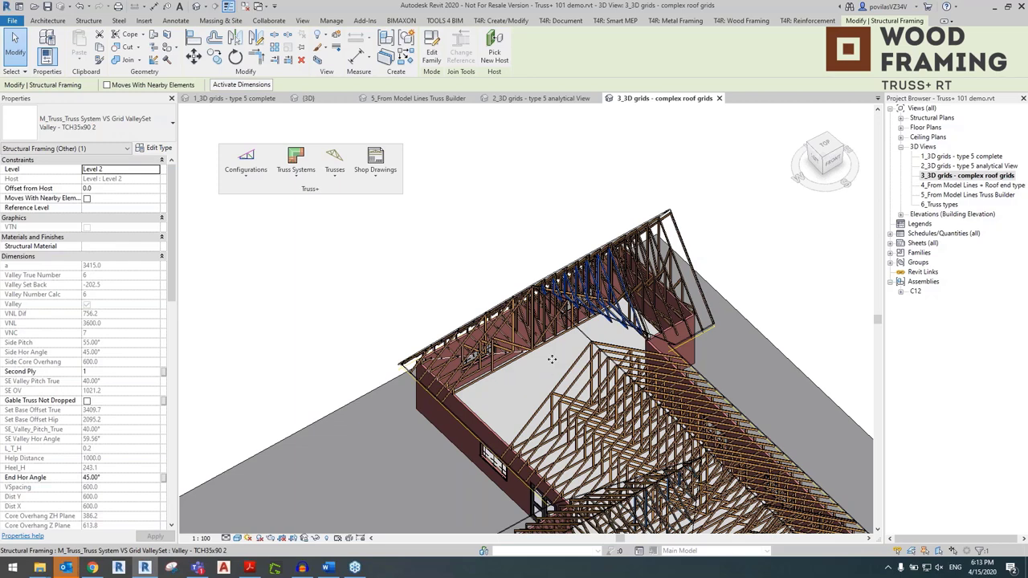
key("Escape")
- Examine the generated trusses against the roof from several sides and look through the roof's available types
middle_click_drag(414, 402, 627, 313, "shift")
left_click(604, 261)
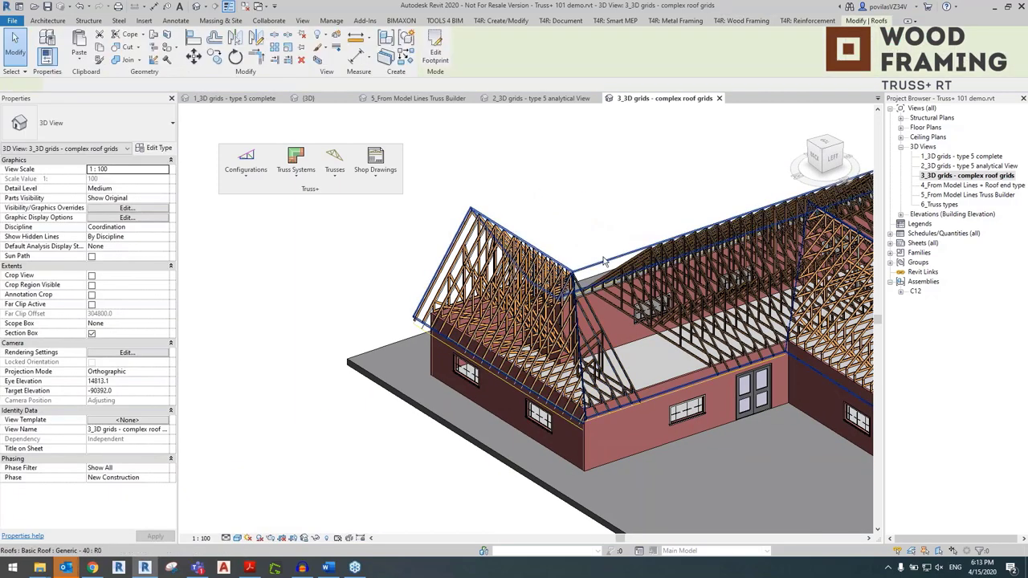
middle_click_drag(603, 261, 493, 271, "shift")
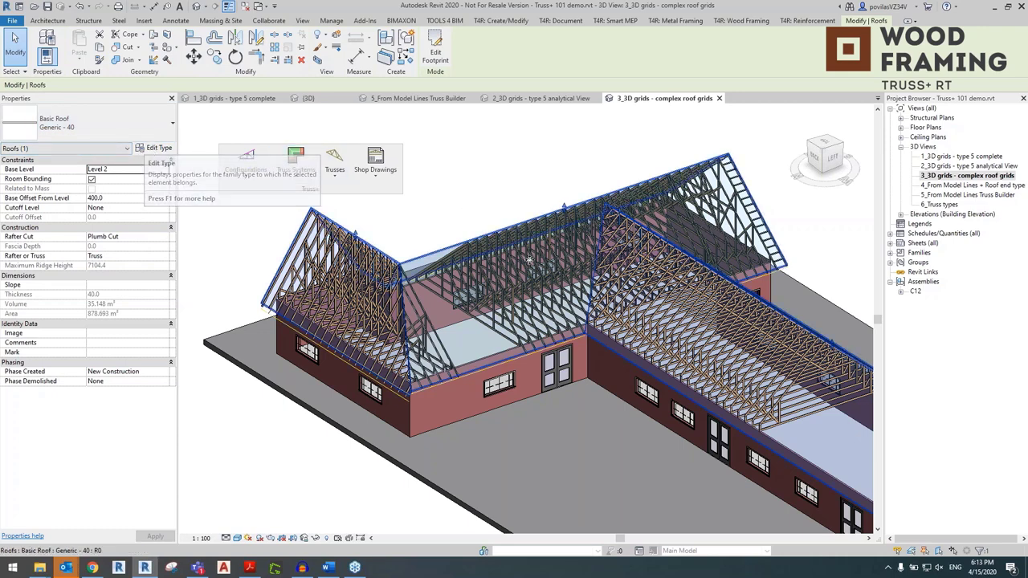
left_click(152, 129)
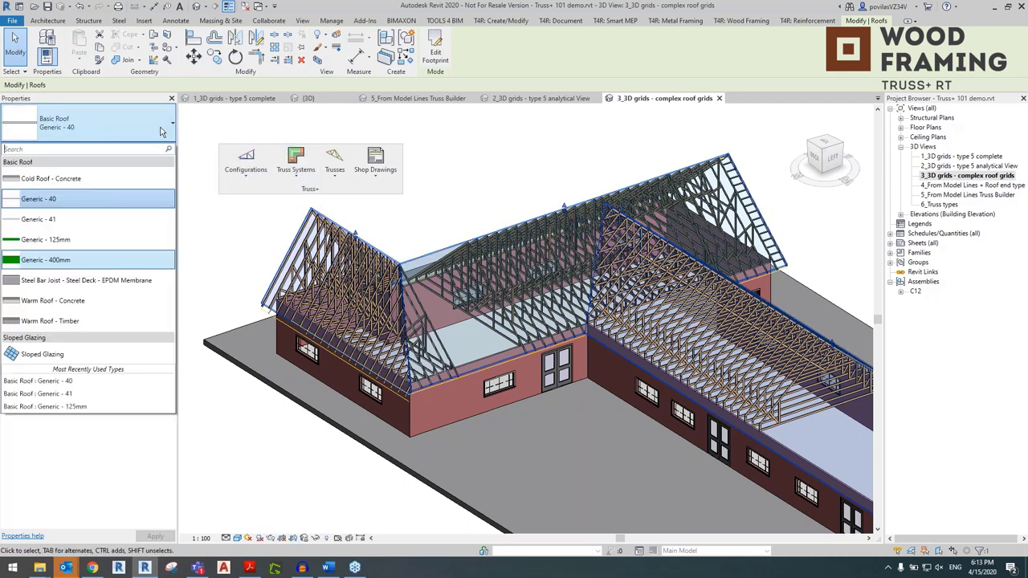
left_click(190, 133)
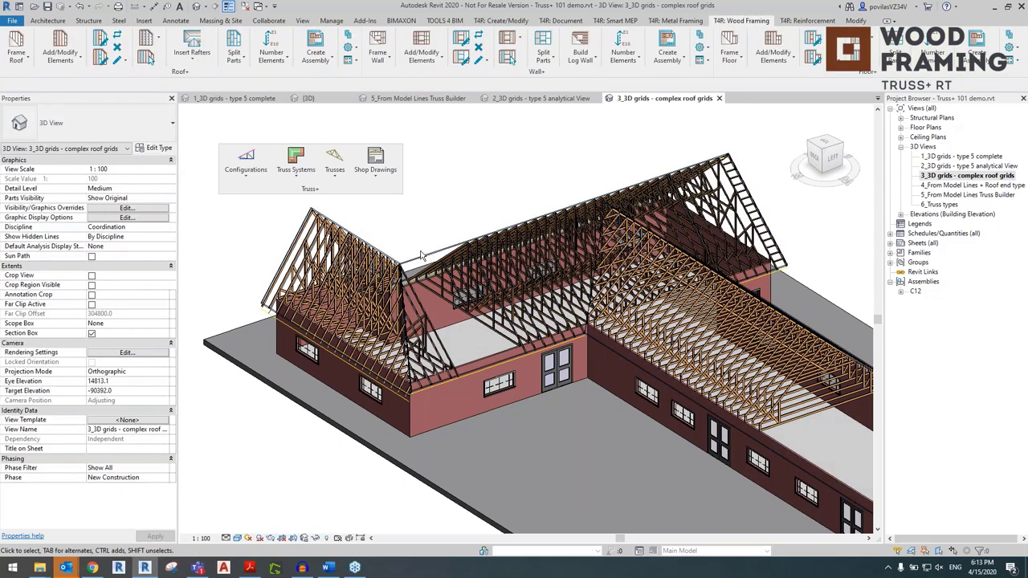
left_click(421, 255)
scroll(424, 258, "up", 3)
scroll(446, 289, "down", 4)
middle_click_drag(485, 325, 661, 383, "shift")
key("Escape")
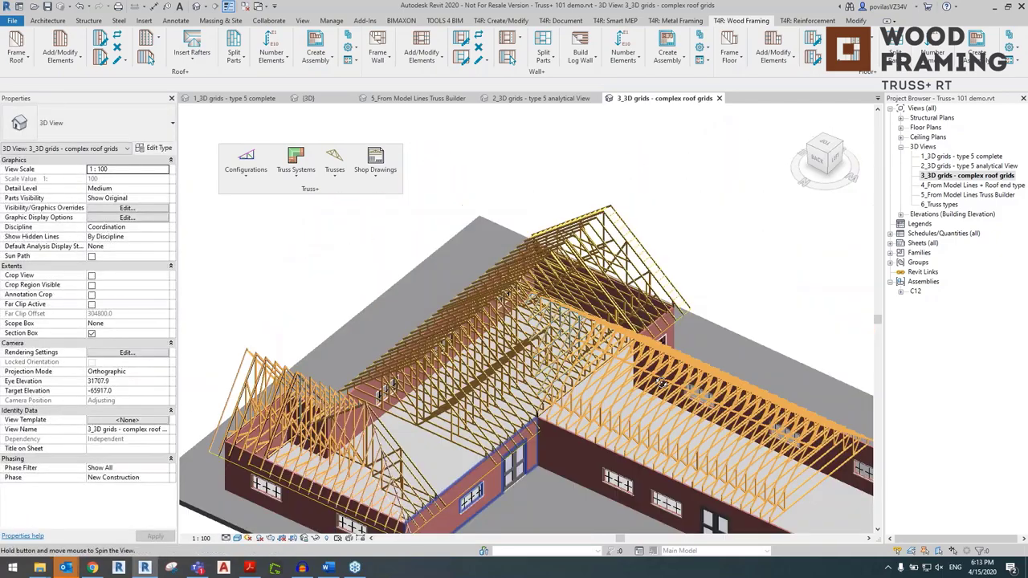
- Frame the gable overhang between the outer rafter and adjacent truss chord with M_Truss_Board Wood Beam : 35x90 outlookers at 400 spacing and 400 start offset
scroll(661, 383, "down", 4)
scroll(408, 308, "up", 6)
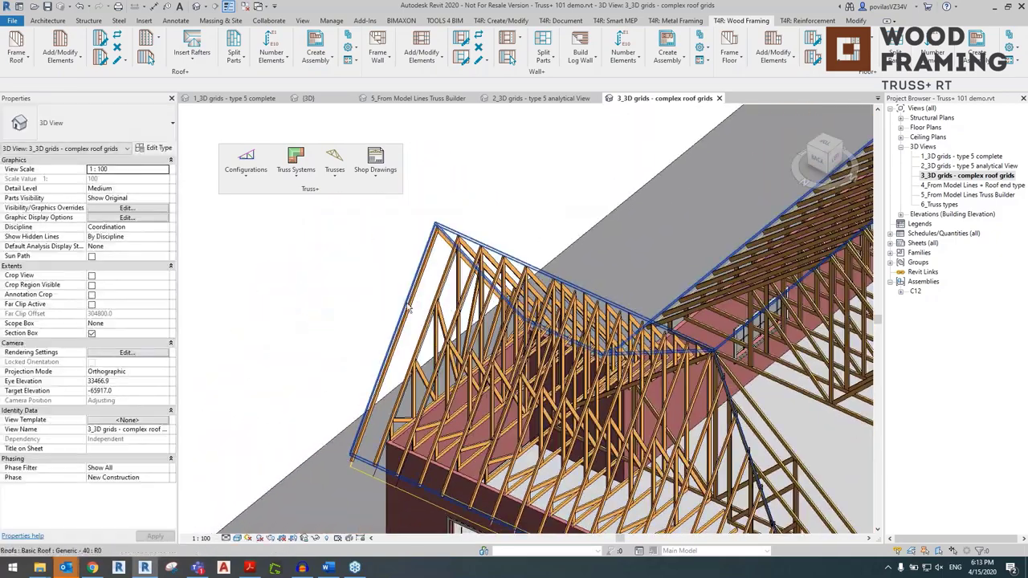
left_click(408, 307)
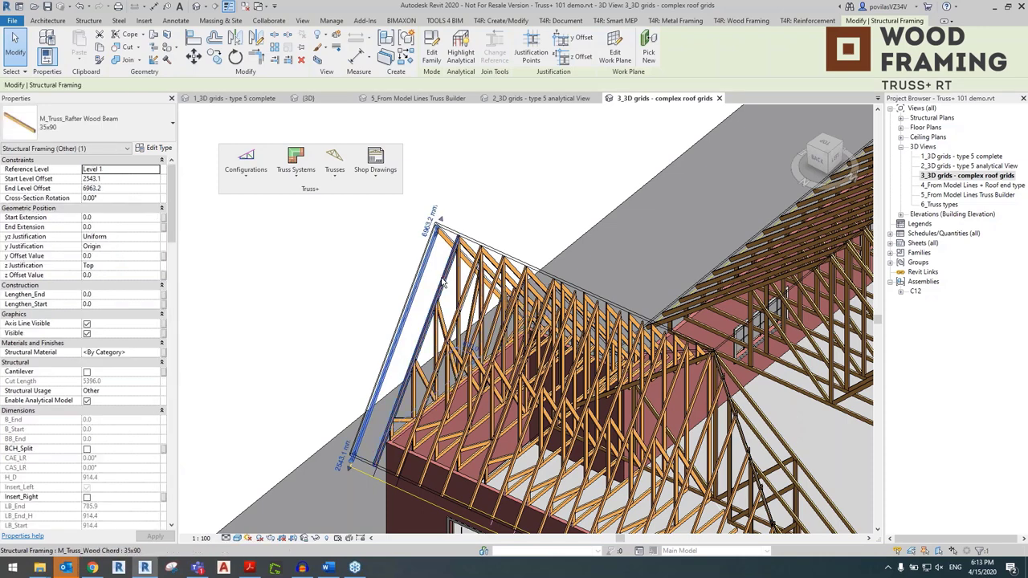
left_click(424, 274)
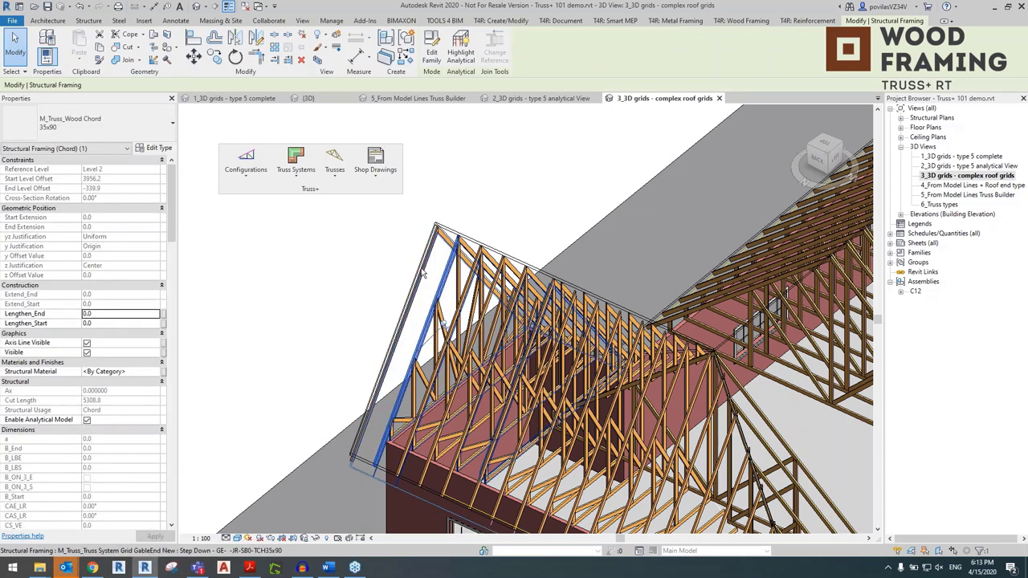
key("Tab")
key("Tab")
key("Tab")
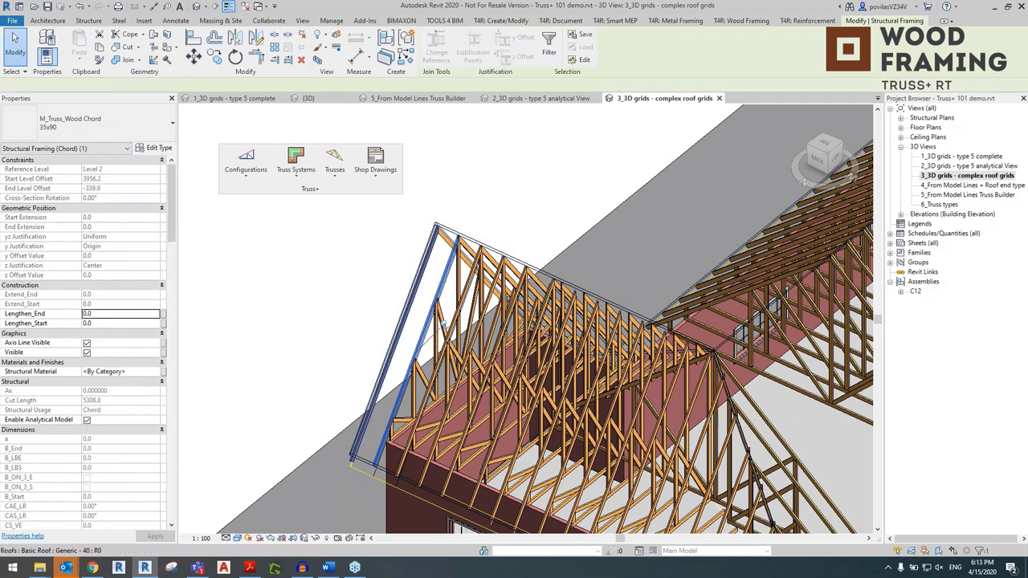
left_click(397, 369, "ctrl")
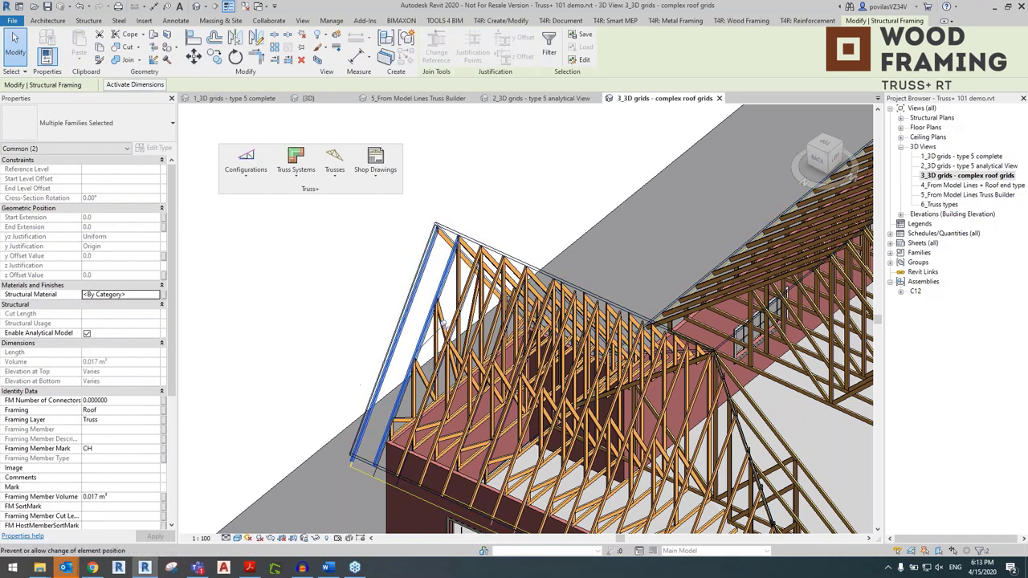
left_click(326, 183)
left_click(342, 419)
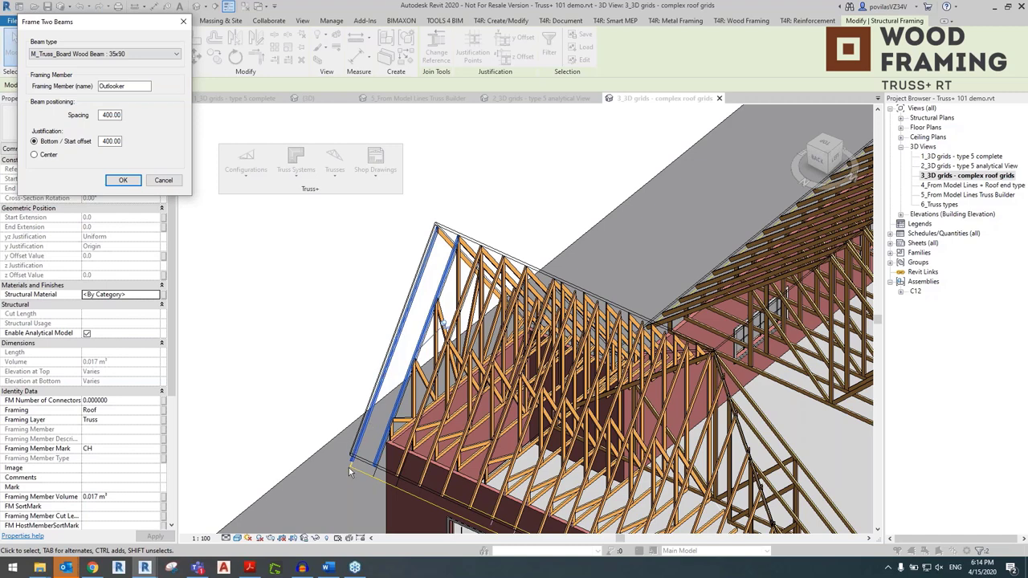
key("Return")
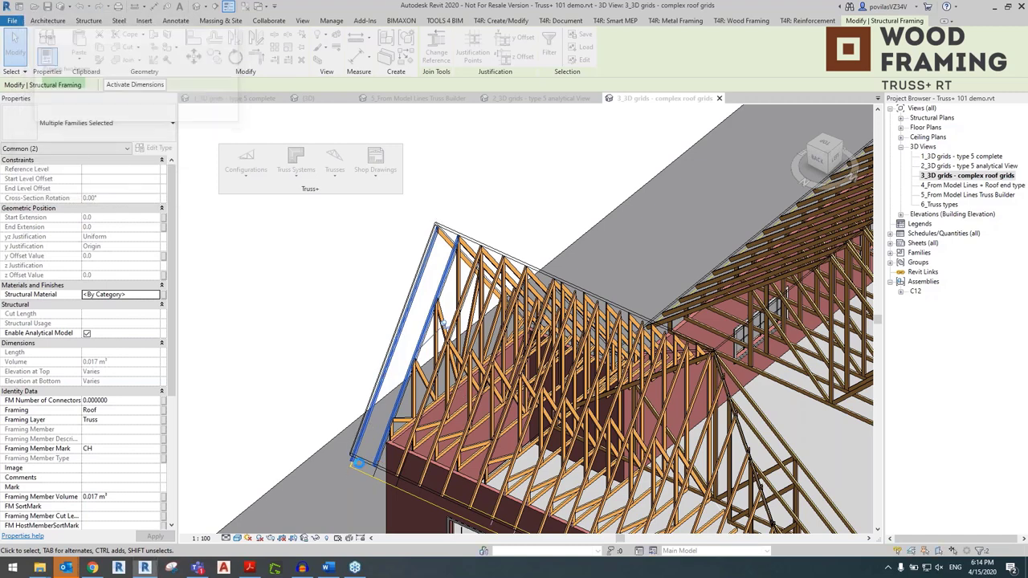
- Frame the opposite side of the gable overhang with outlookers between the outer rafter and the adjacent truss chord using Frame Two Beams
middle_click_drag(362, 462, 385, 457, "shift")
middle_click_drag(443, 326, 493, 347, "shift")
scroll(474, 385, "up", 4)
key("Escape")
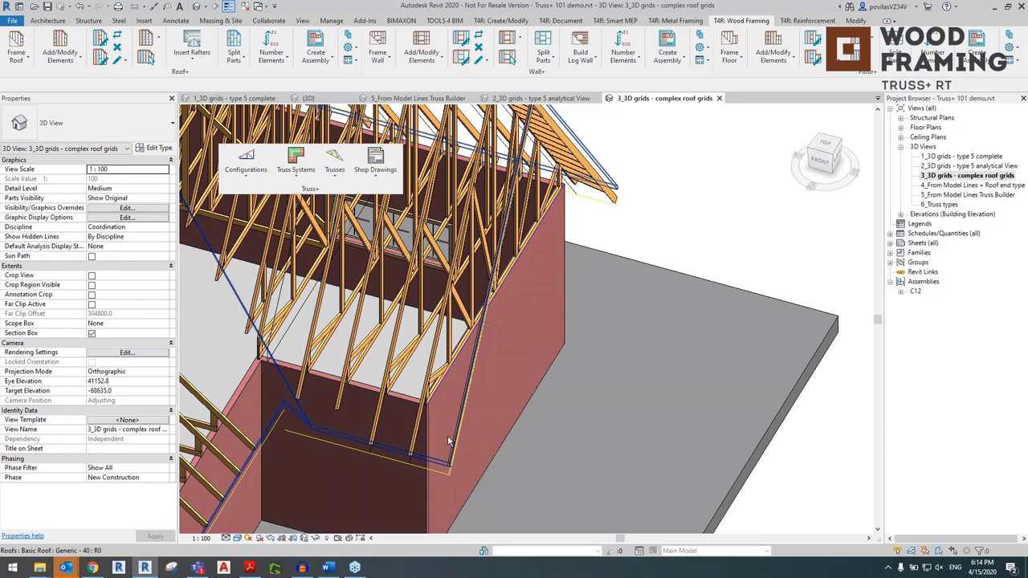
scroll(449, 461, "up", 3)
left_click(377, 434)
left_click(417, 289, "ctrl")
left_click(334, 165)
left_click(413, 415)
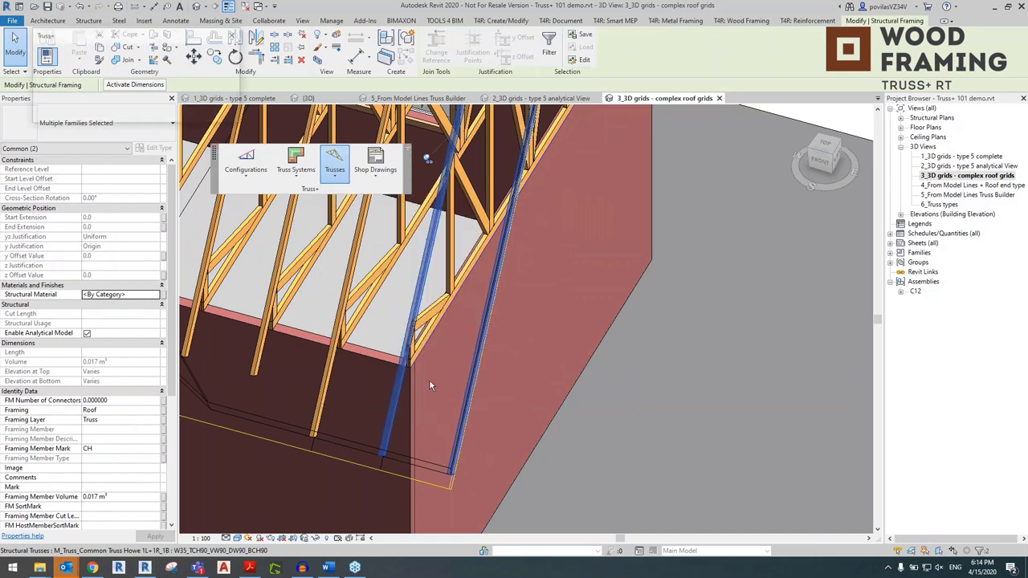
left_click(137, 177)
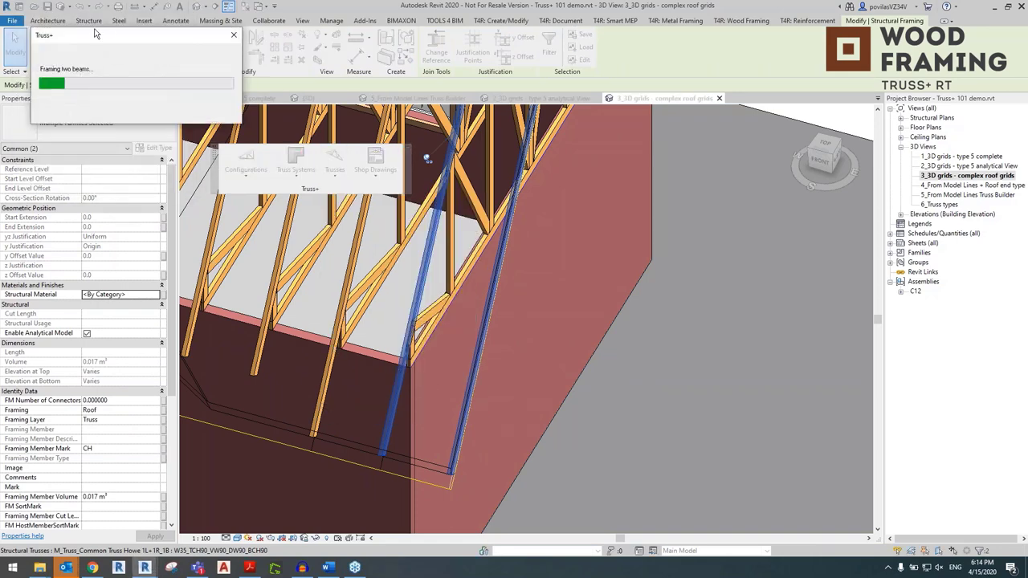
- AutoCopy trusses between the two common trusses bordering the gap beside the double door, at 600 spacing with the lesser spacing in the middle
scroll(528, 338, "down", 3)
middle_click_drag(530, 341, 588, 266, "shift")
scroll(431, 357, "up", 5)
left_click(379, 347)
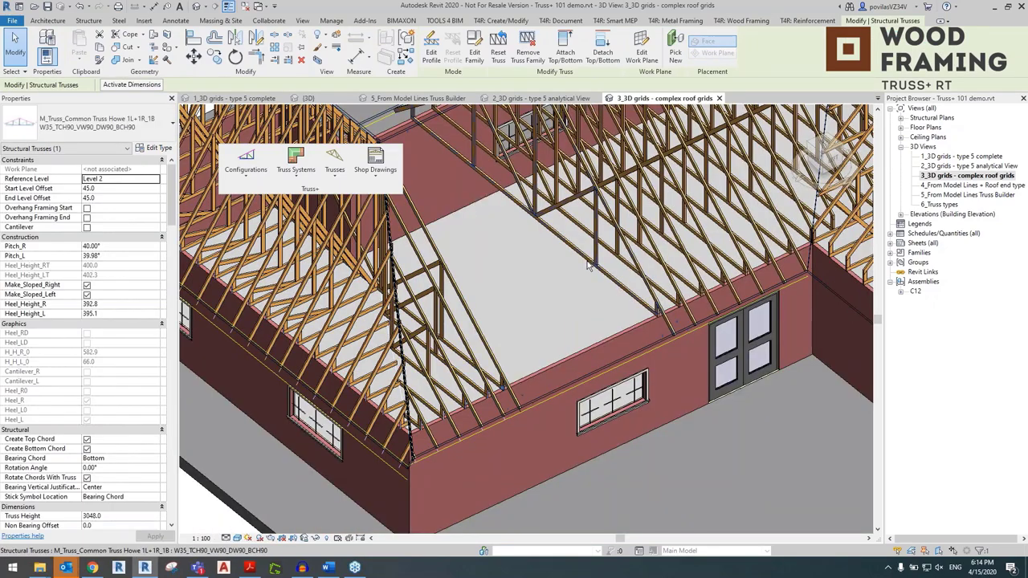
left_click(586, 265, "ctrl")
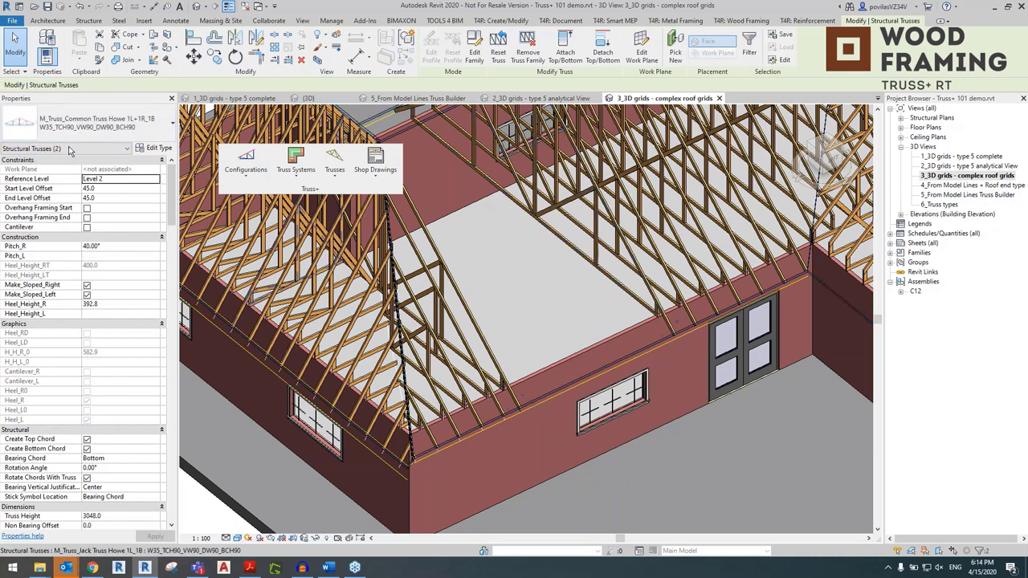
left_click(327, 184)
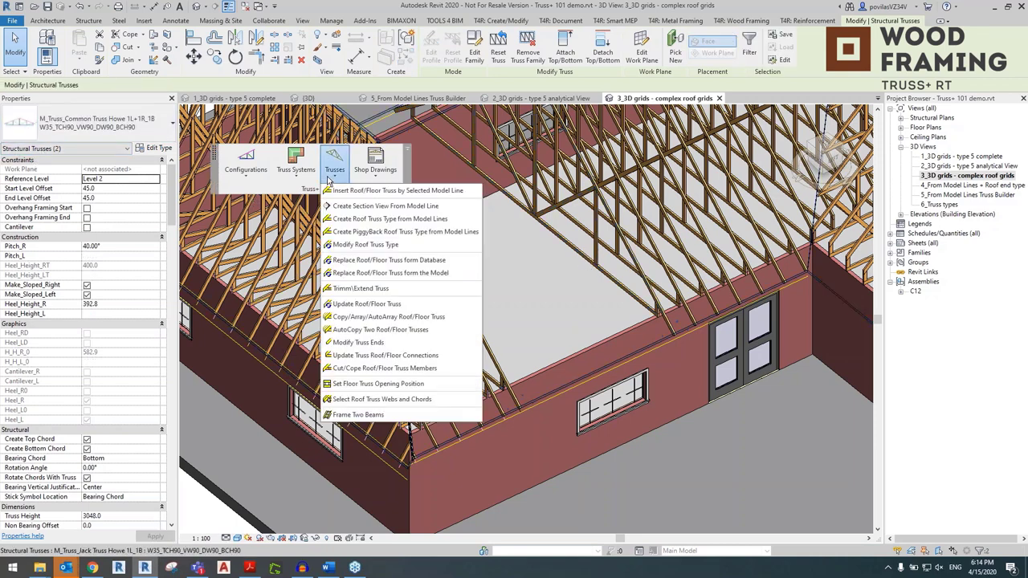
left_click(440, 331)
left_click_drag(107, 25, 261, 244)
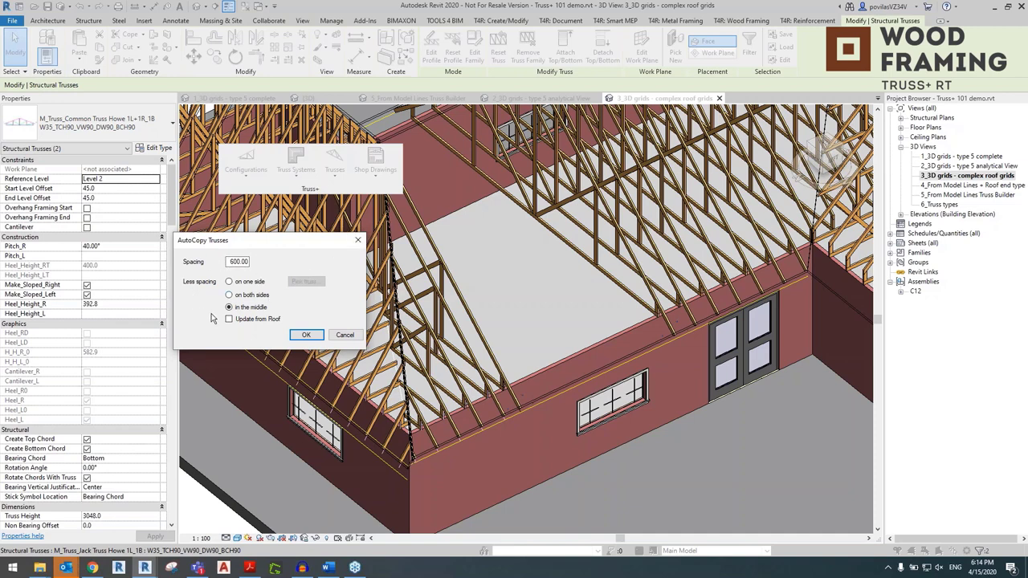
left_click(305, 335)
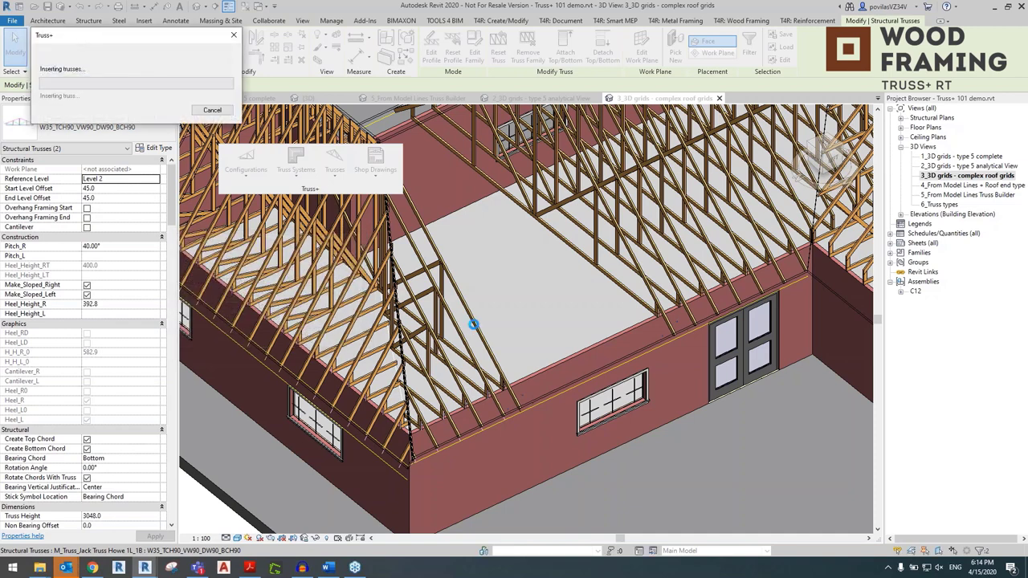
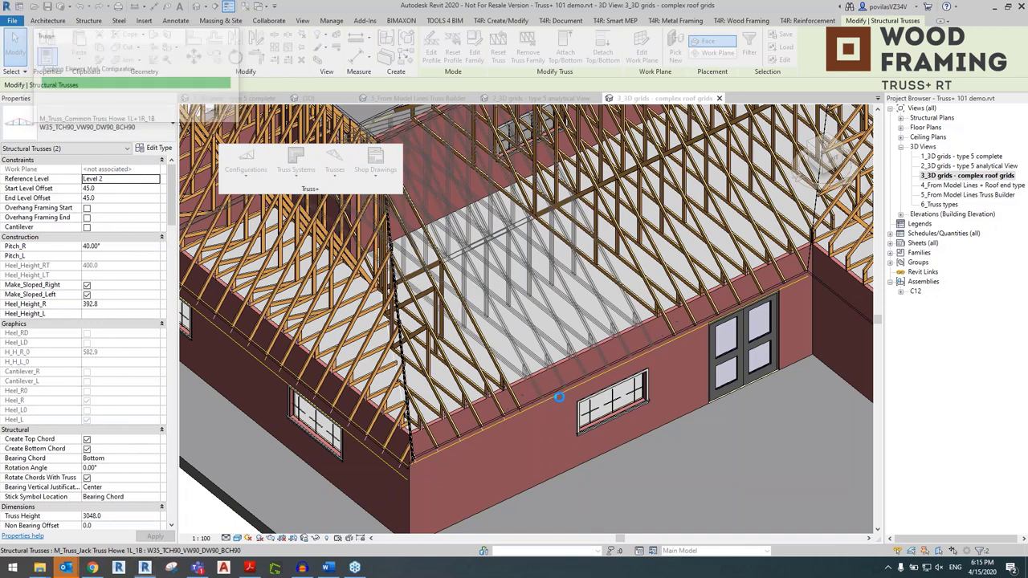
- Generate Howe common trusses and M_Truss_Rafter Wood Beam : 35x90 jack rafters from the gable-end grid where the long wing meets the far end wing
scroll(478, 319, "down", 5)
middle_click_drag(478, 319, 656, 373, "shift")
scroll(530, 246, "up", 6)
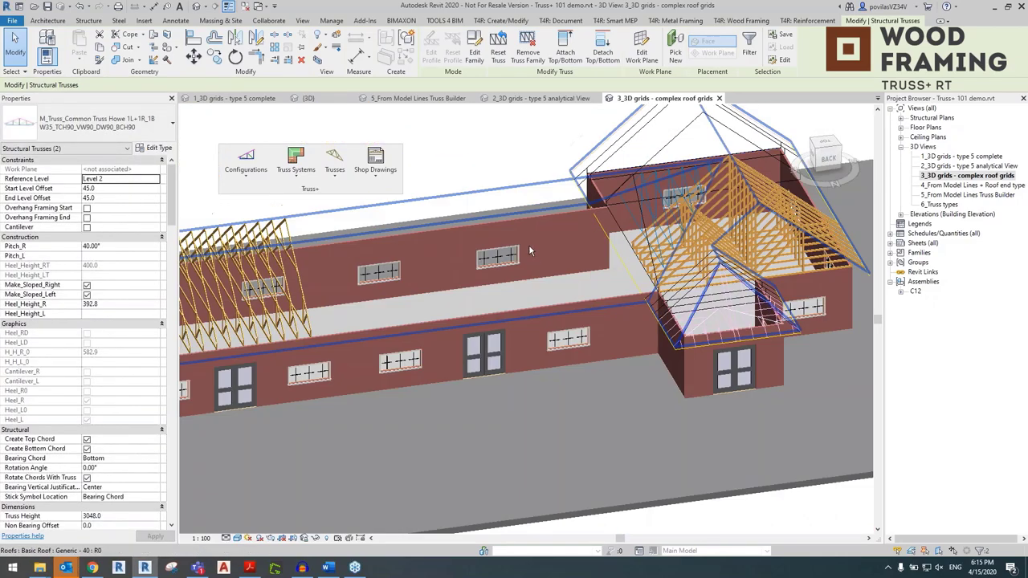
key("Escape")
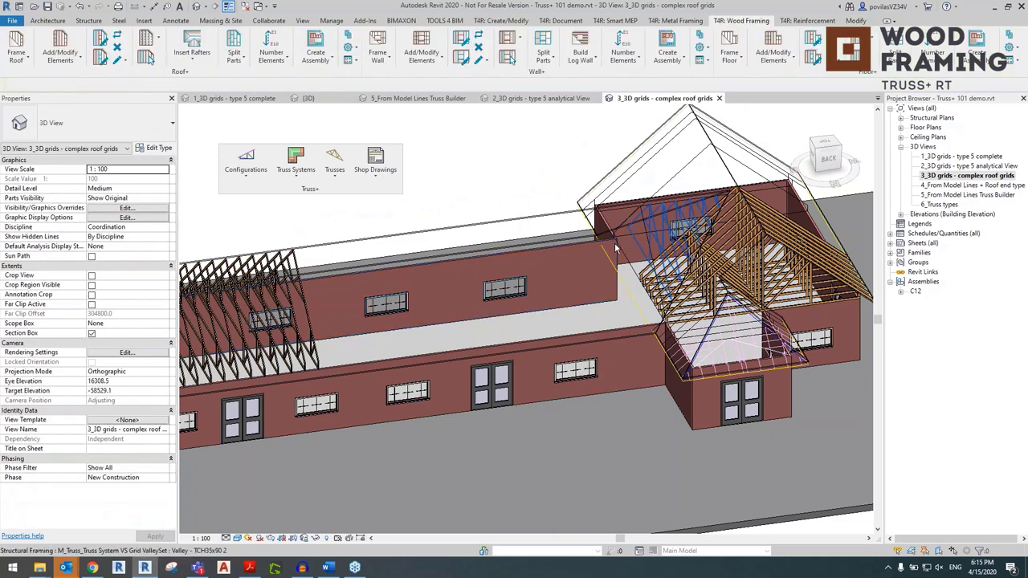
left_click(616, 254)
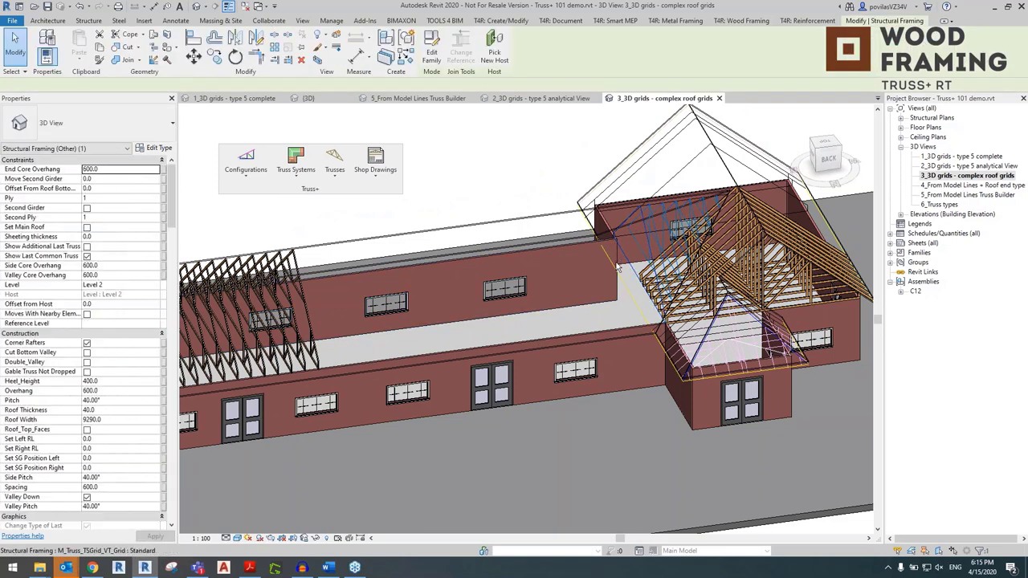
left_click(333, 169)
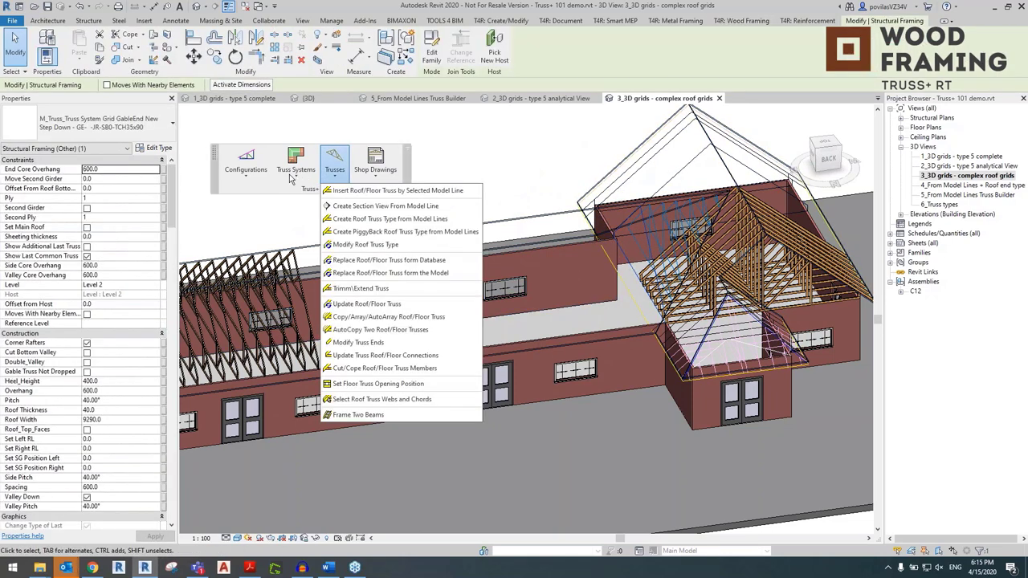
left_click(296, 164)
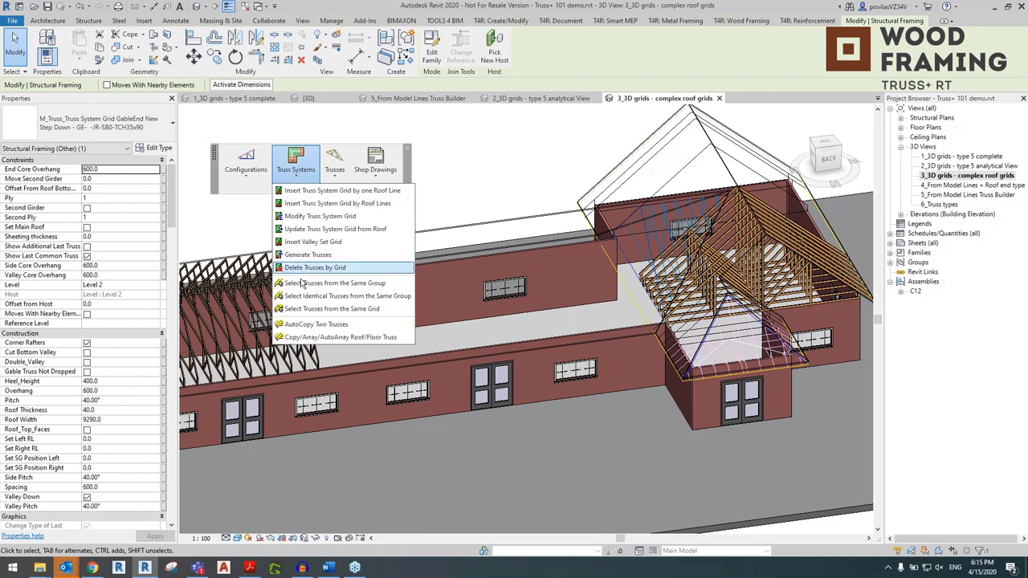
left_click(302, 258)
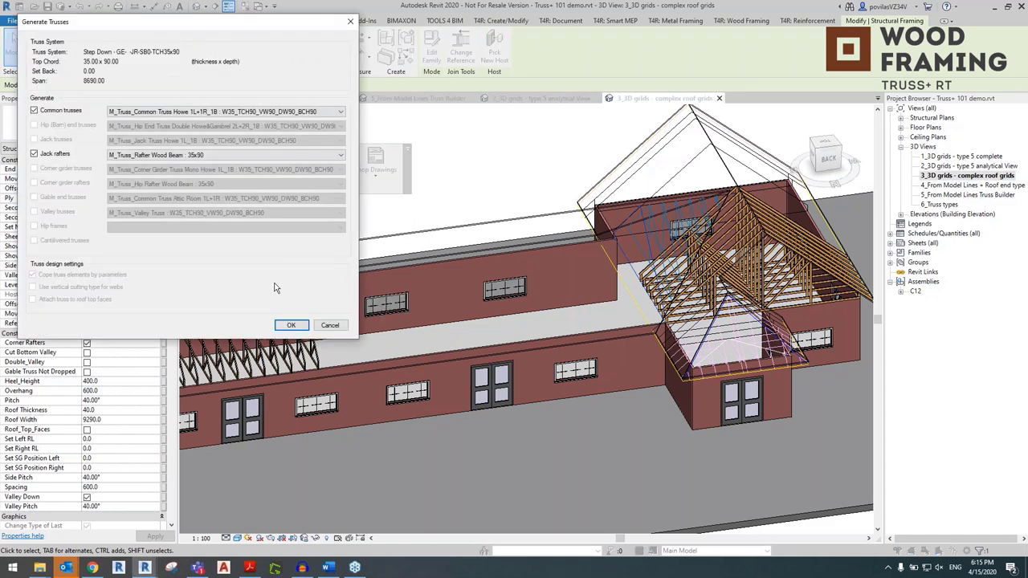
left_click(292, 323)
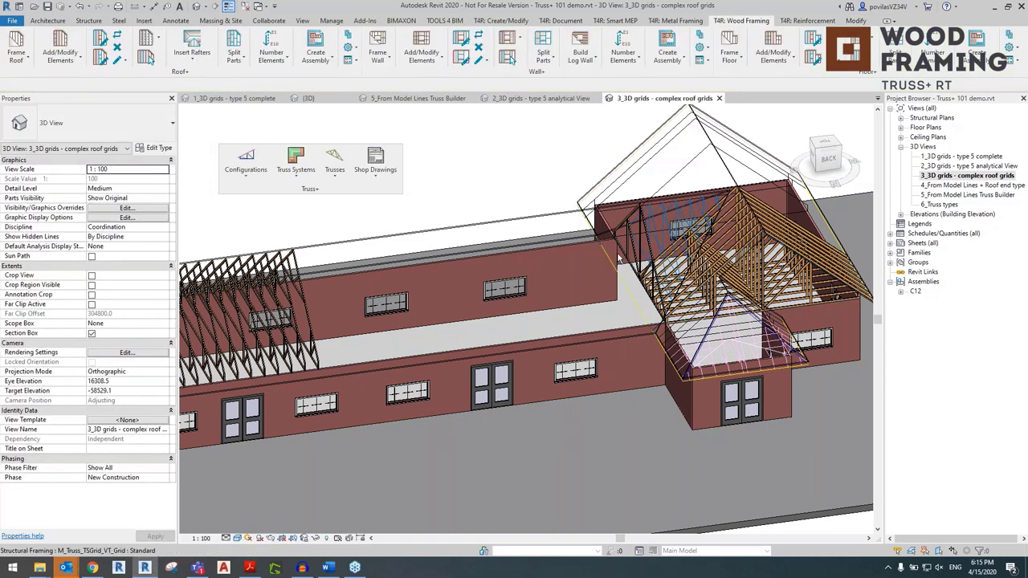
- AutoCopy trusses along the long wing between its two facing end trusses, at 600 spacing with the lesser spacing in the middle
scroll(618, 257, "up", 6)
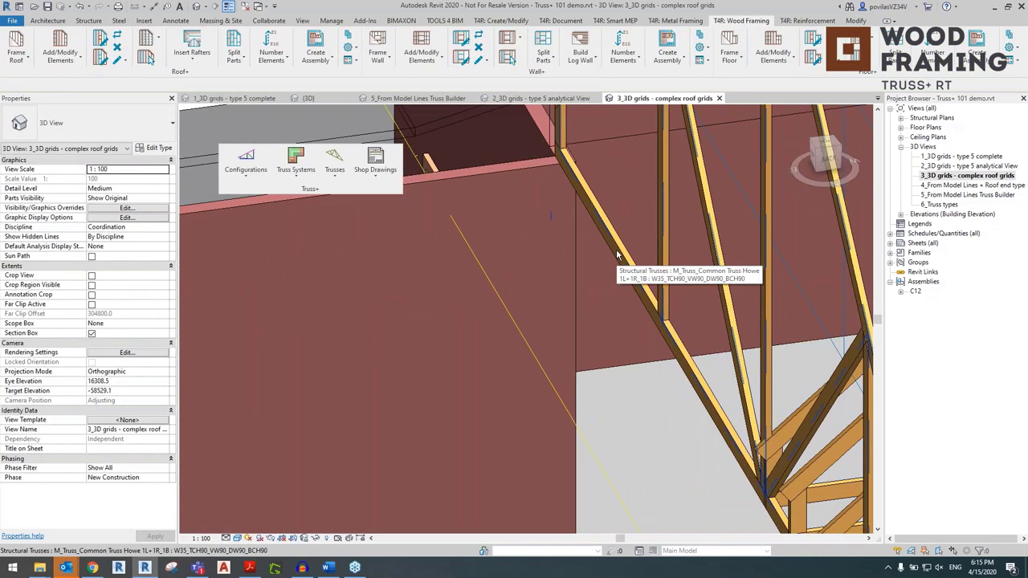
left_click(618, 255)
middle_click_drag(618, 255, 223, 363, "shift")
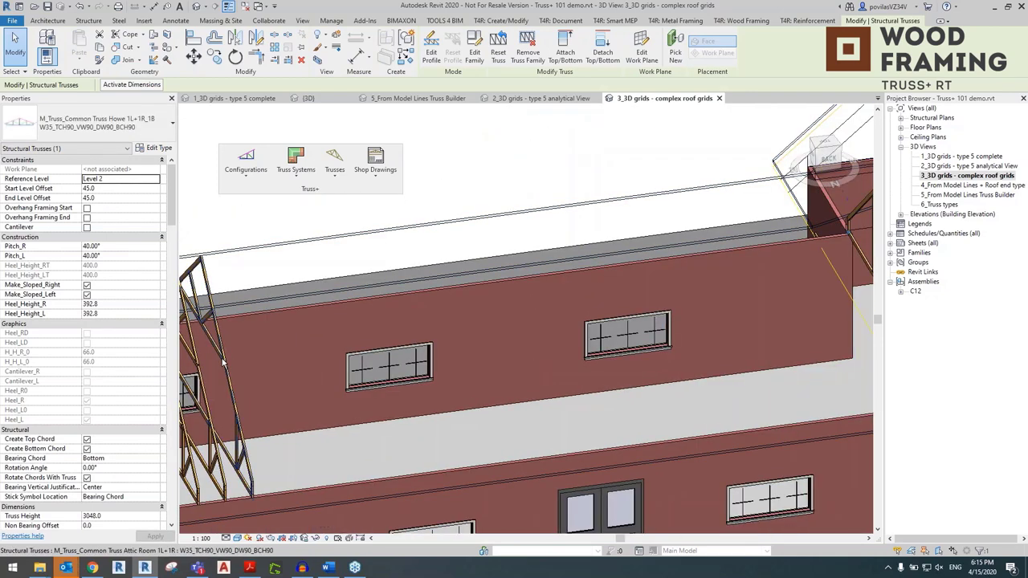
left_click(223, 368, "ctrl")
middle_click_drag(324, 287, 332, 193, "shift")
left_click(334, 175)
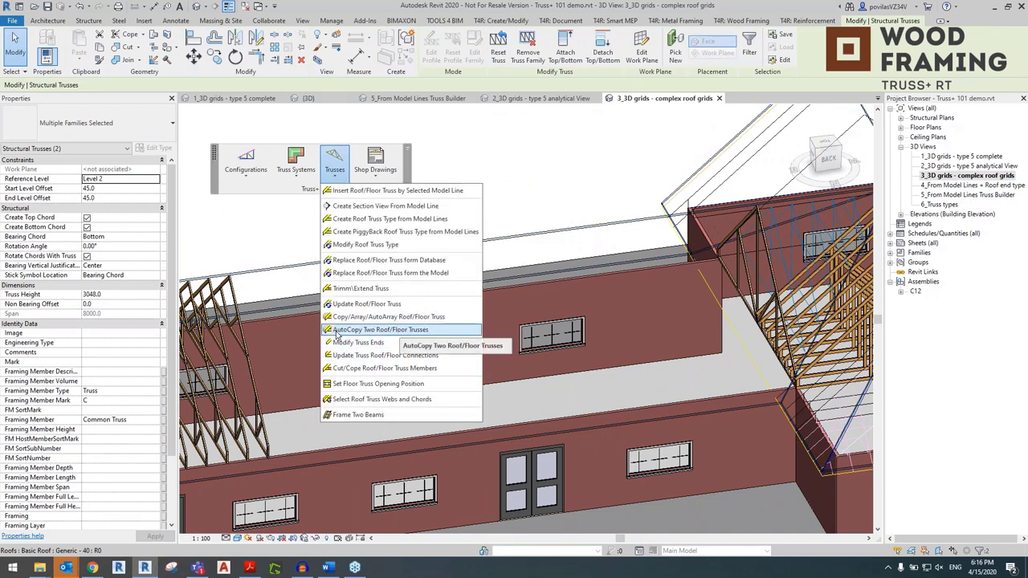
left_click(391, 331)
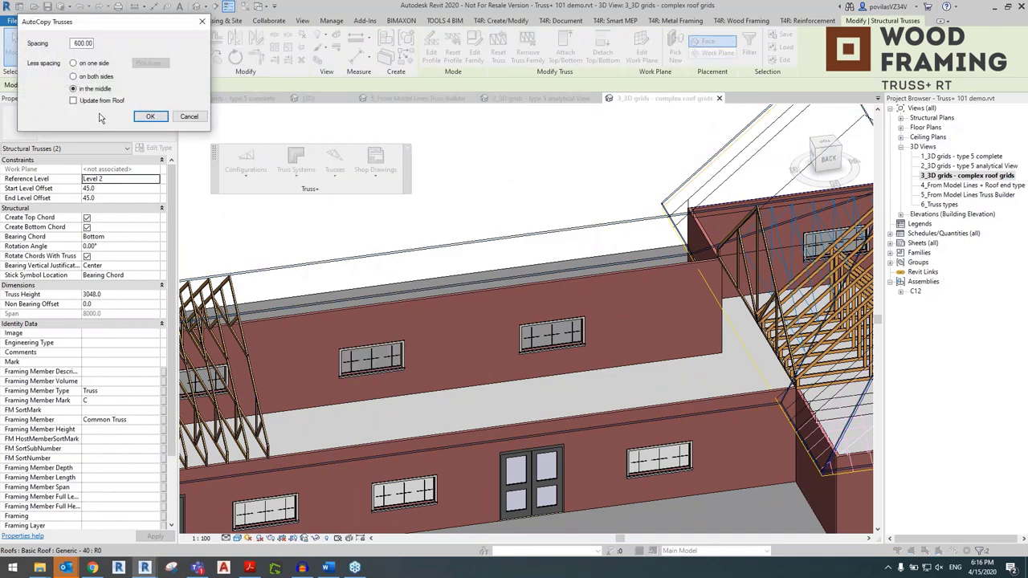
left_click(150, 117)
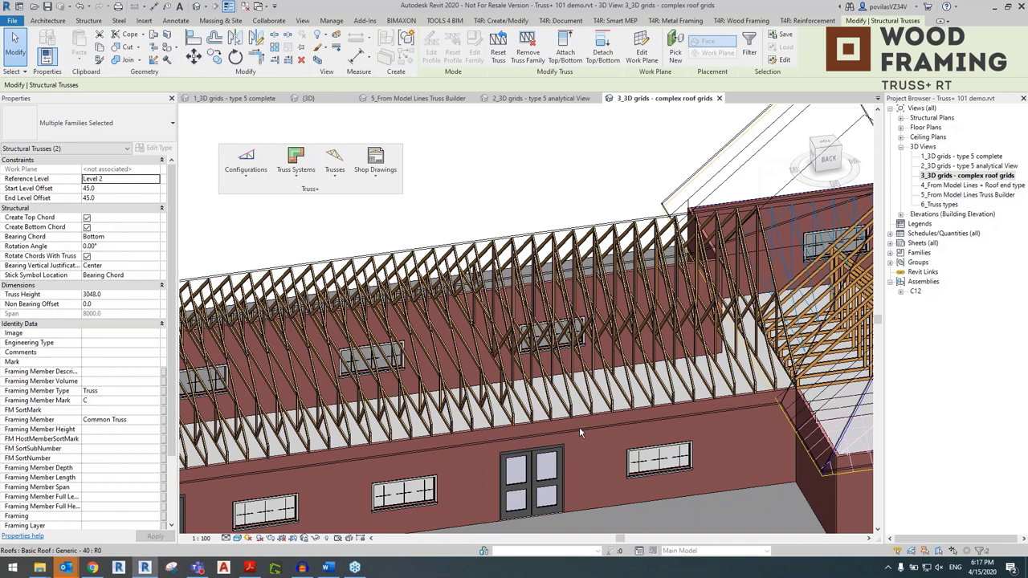
- Dismiss the save reminder and generate the trusses from the main-roof gable-end grid over the far end wing
scroll(562, 441, "down", 3)
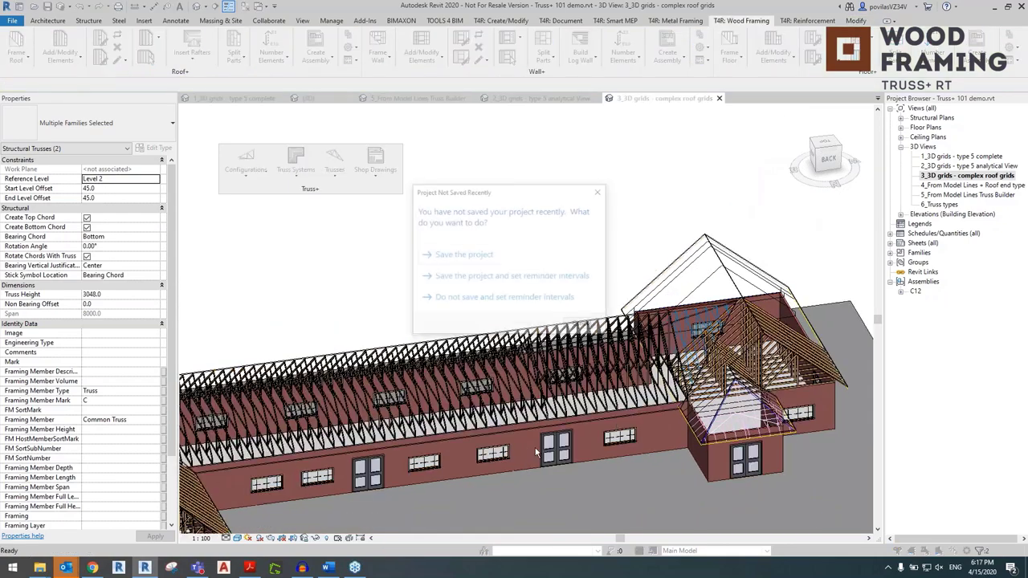
key("Escape")
scroll(554, 377, "up", 5)
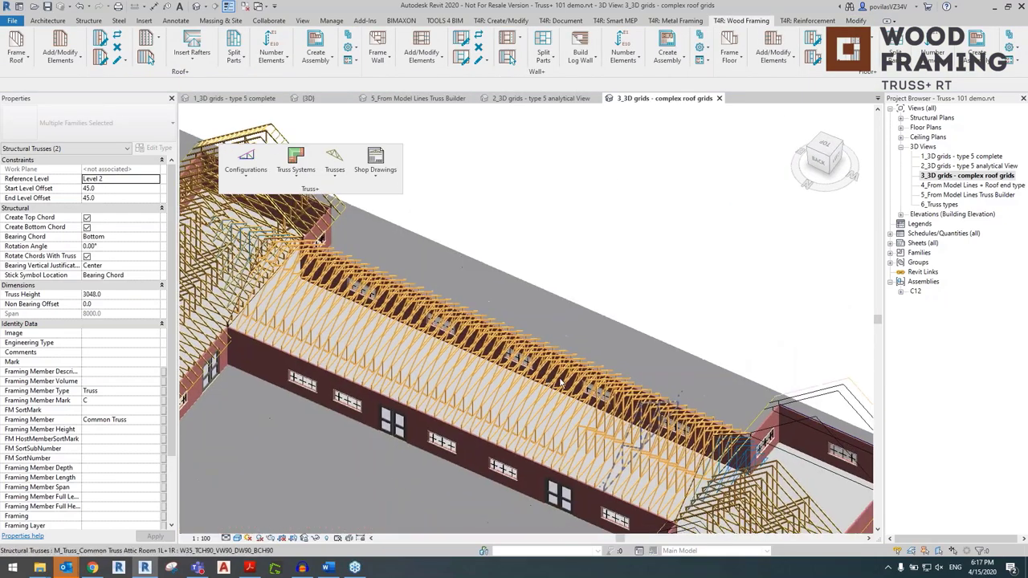
scroll(560, 382, "down", 3)
scroll(707, 337, "up", 4)
key("Escape")
left_click(715, 337)
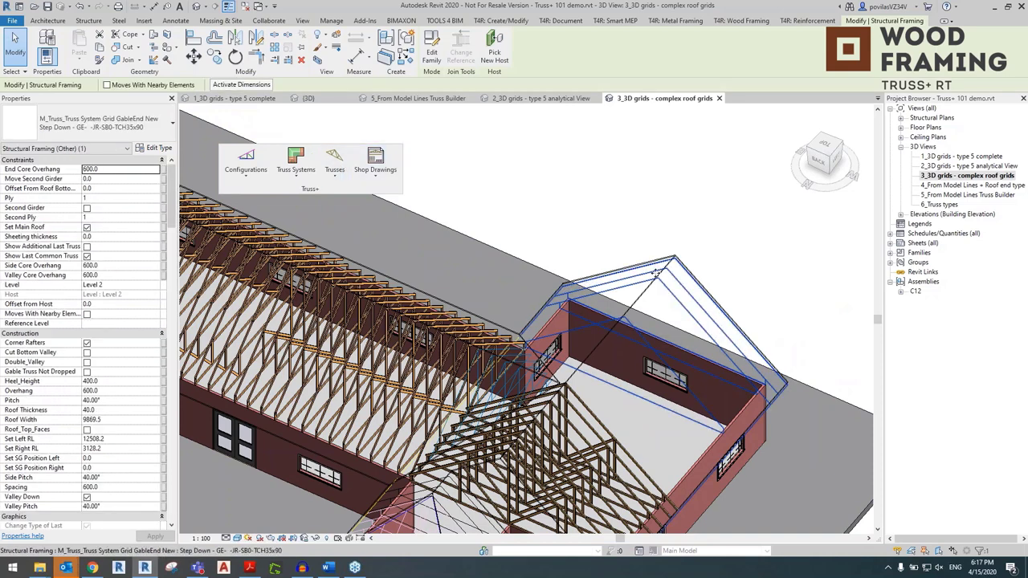
left_click(292, 168)
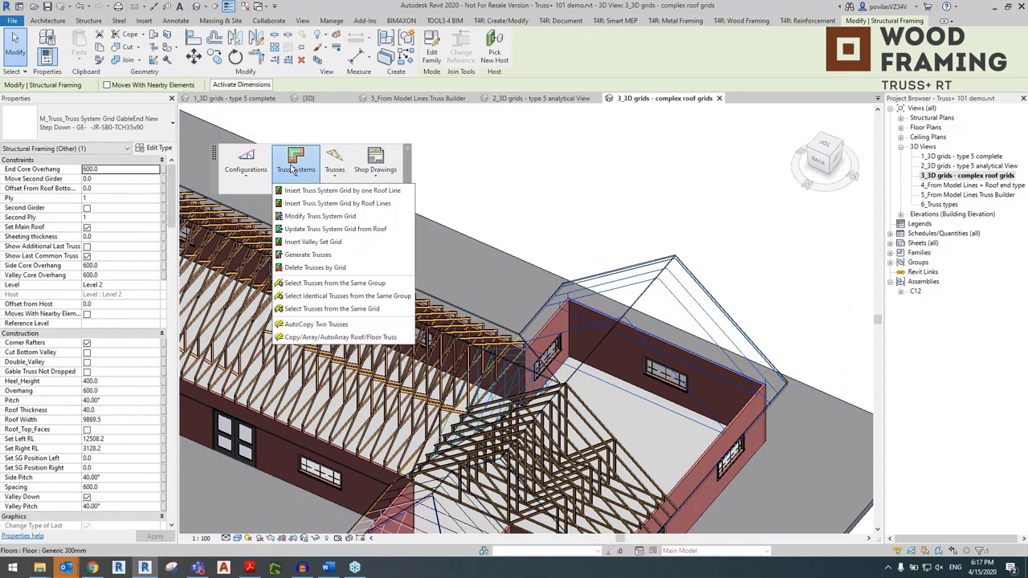
left_click(359, 254)
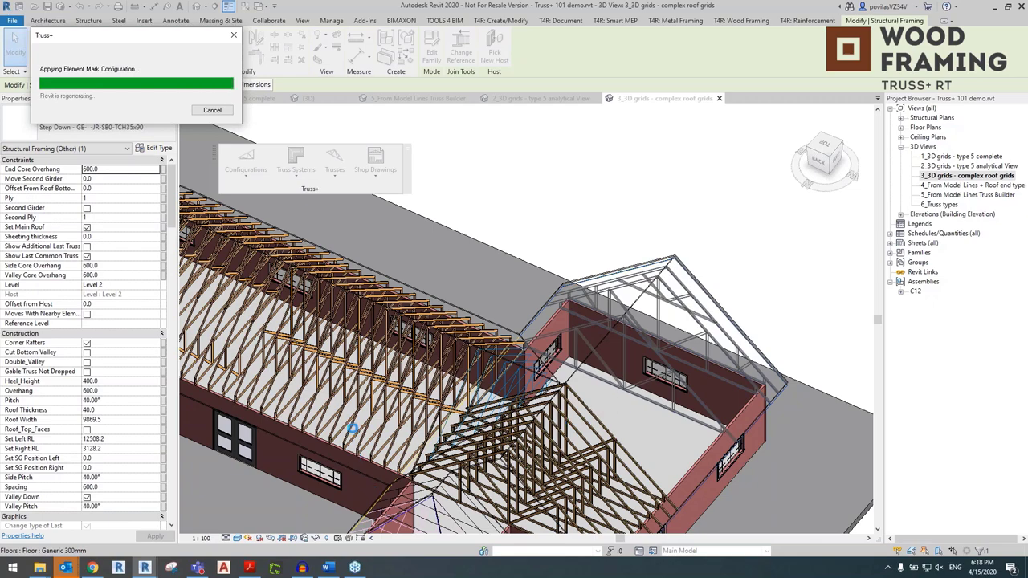
- AutoCopy trusses between the two common trusses nearest the gable end of the far end wing
middle_click_drag(443, 324, 651, 438, "shift")
scroll(562, 385, "up", 5)
scroll(651, 437, "up", 2)
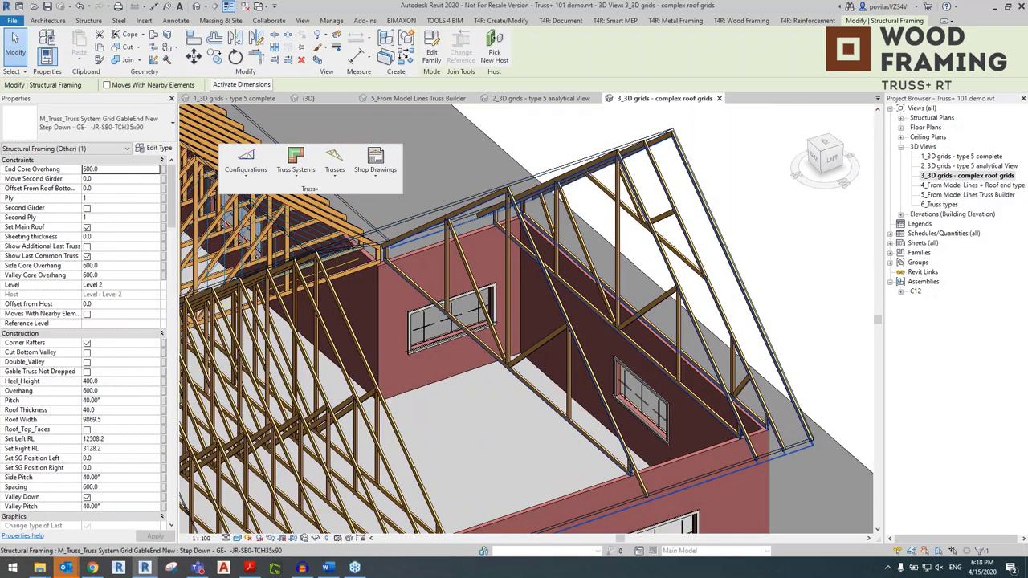
left_click(657, 365)
left_click(296, 162)
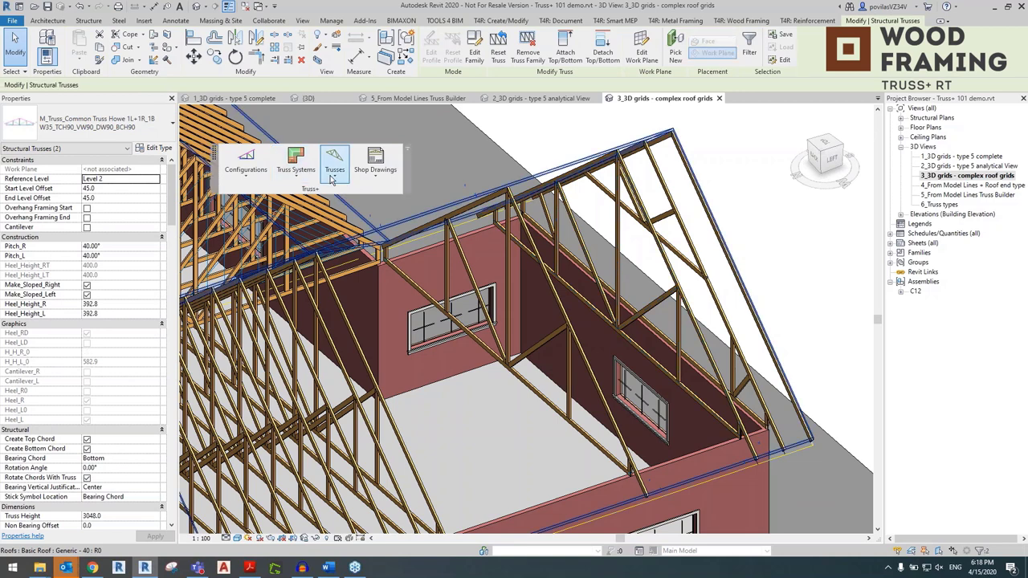
left_click(333, 177)
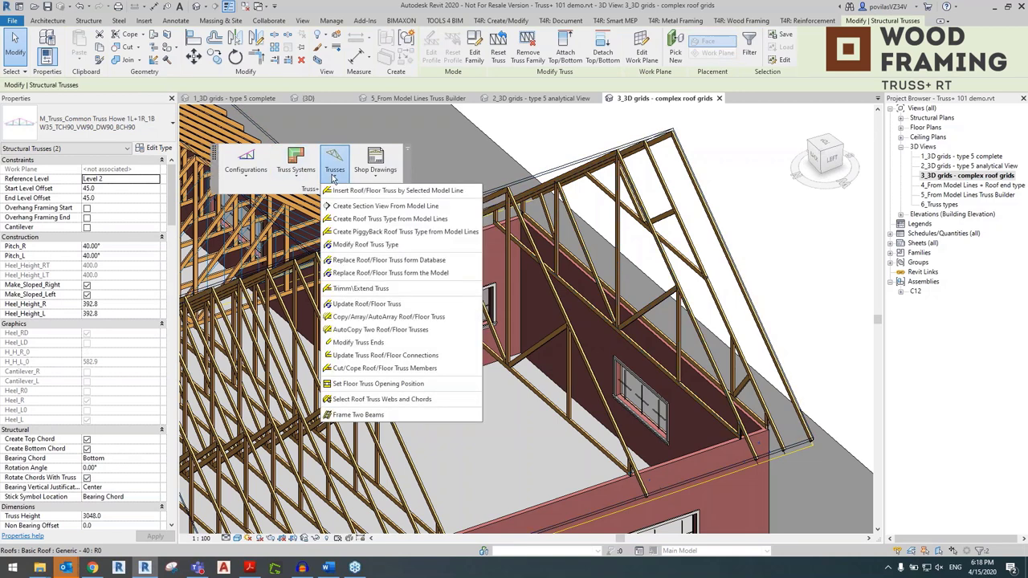
left_click(392, 335)
left_click(148, 117)
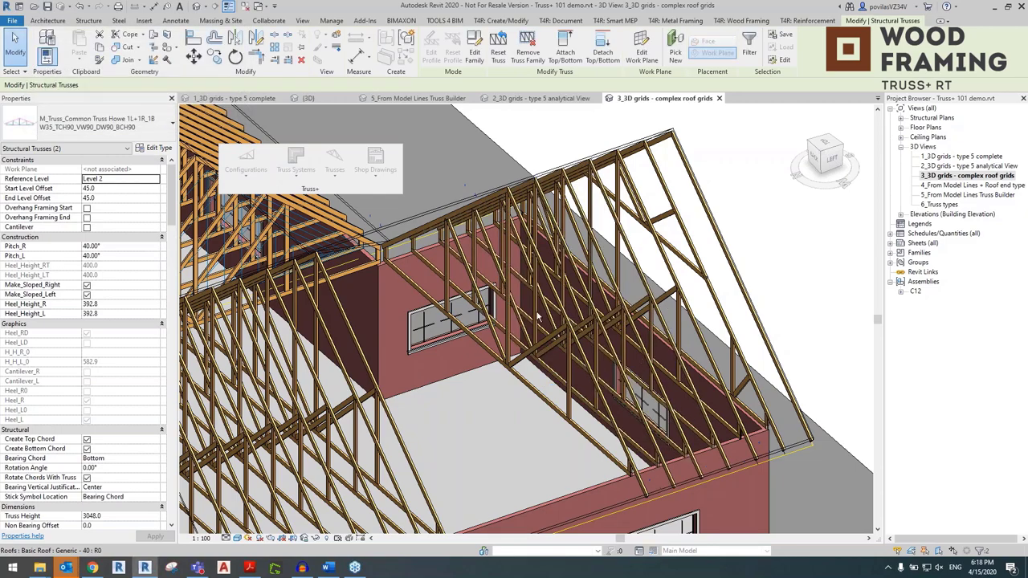
- AutoCopy trusses across the remaining gap in the middle of the far end wing
middle_click_drag(723, 268, 455, 287, "shift")
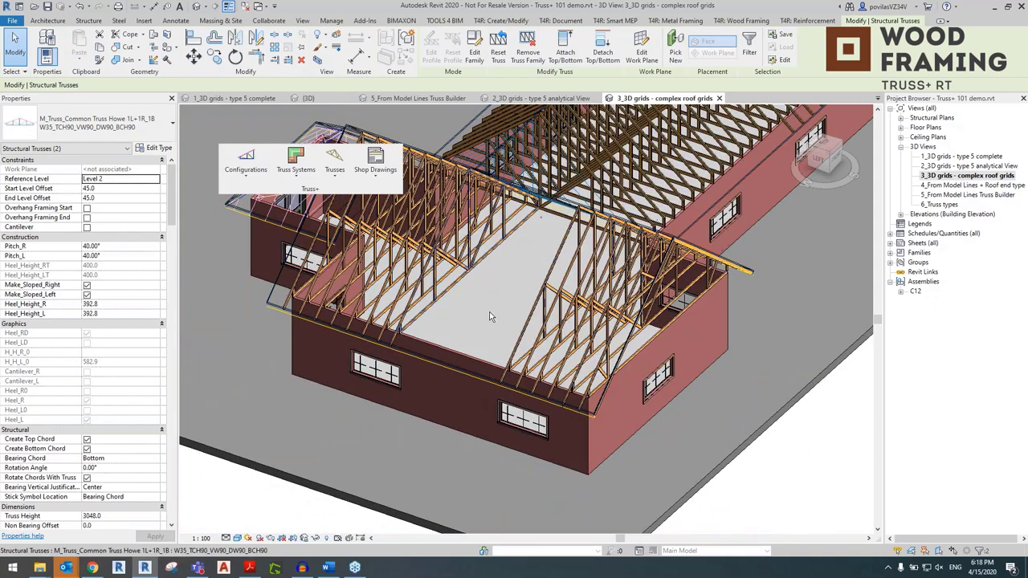
left_click(335, 161)
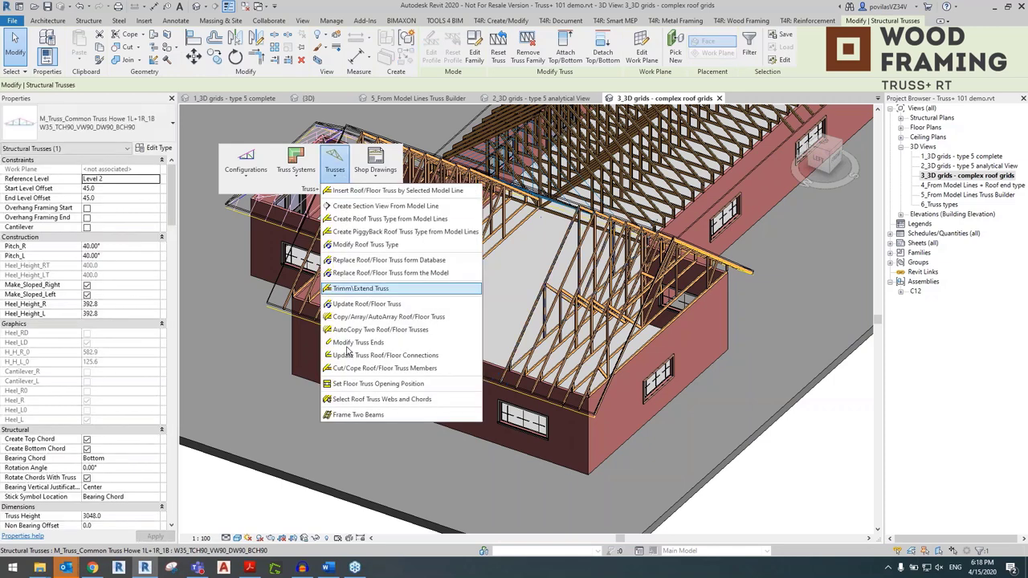
left_click(341, 341)
left_click(142, 115)
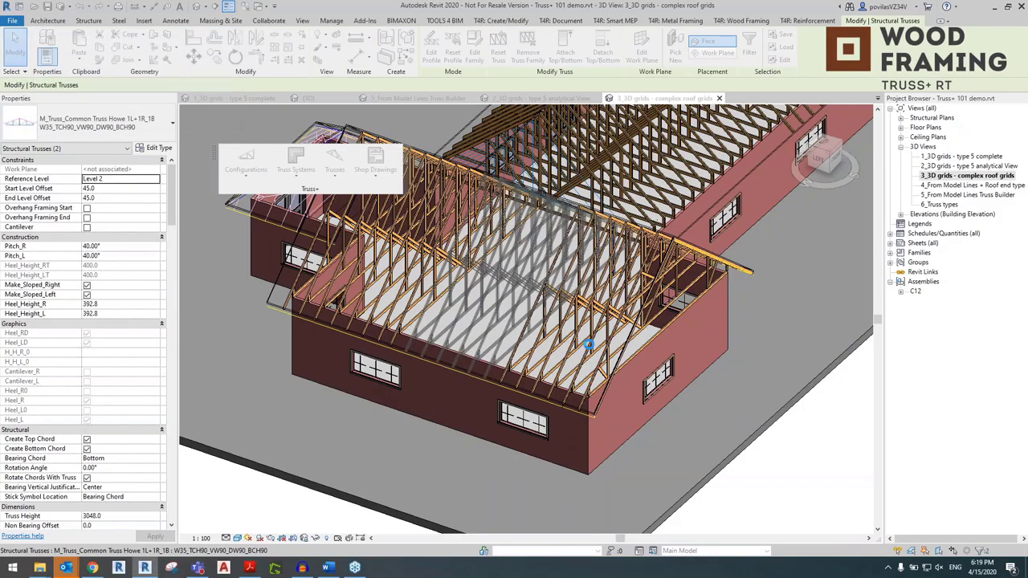
- Generate the trusses from the valley set grid where the long wing meets the far end wing
middle_click_drag(585, 344, 522, 347, "shift")
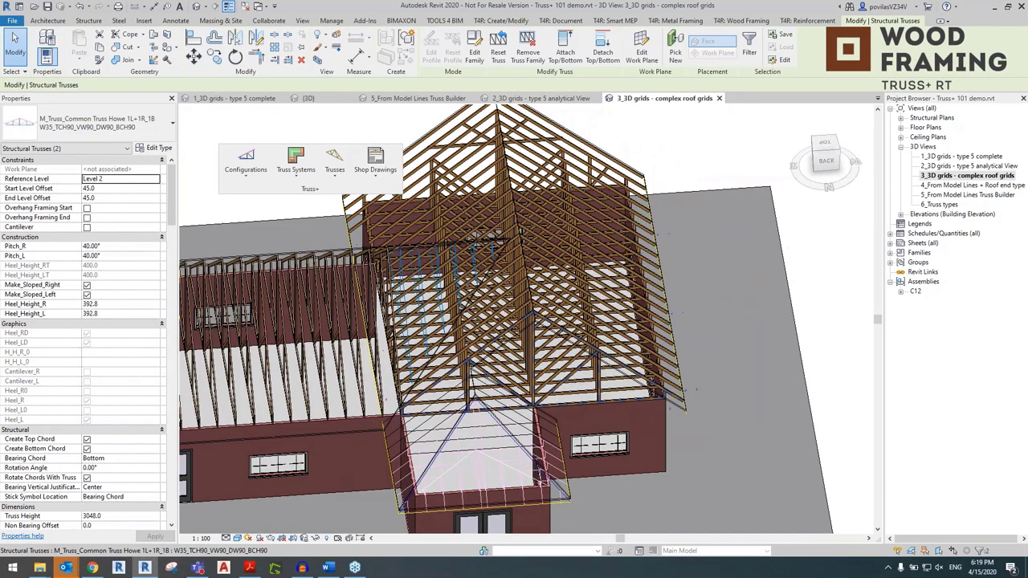
left_click(487, 245)
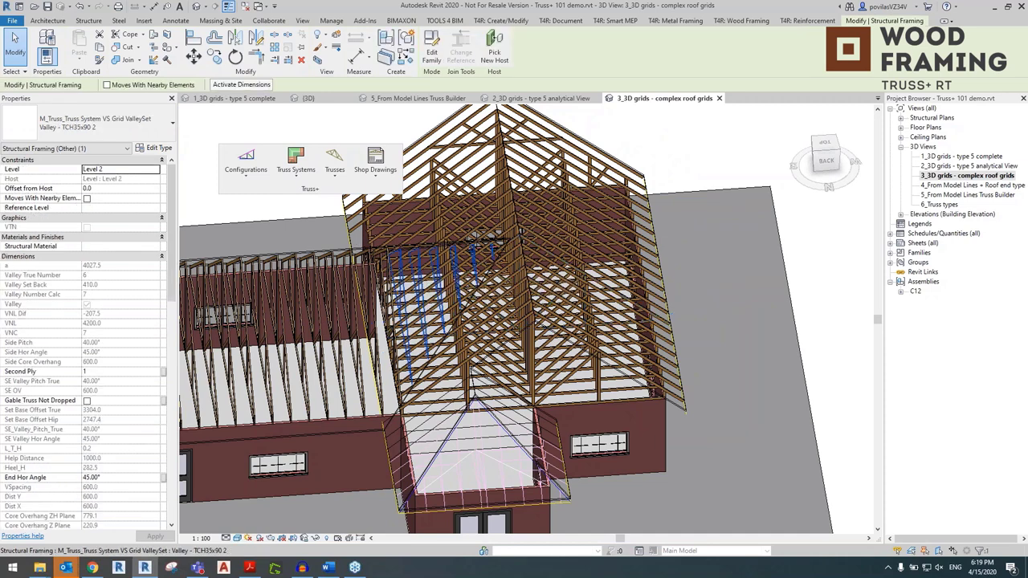
left_click(296, 160)
left_click(325, 258)
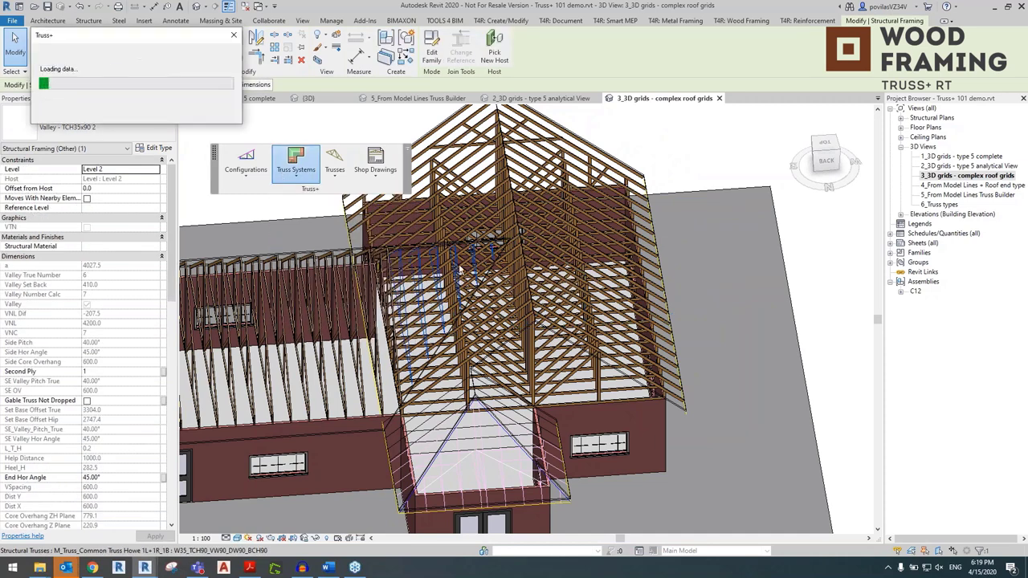
left_click(289, 324)
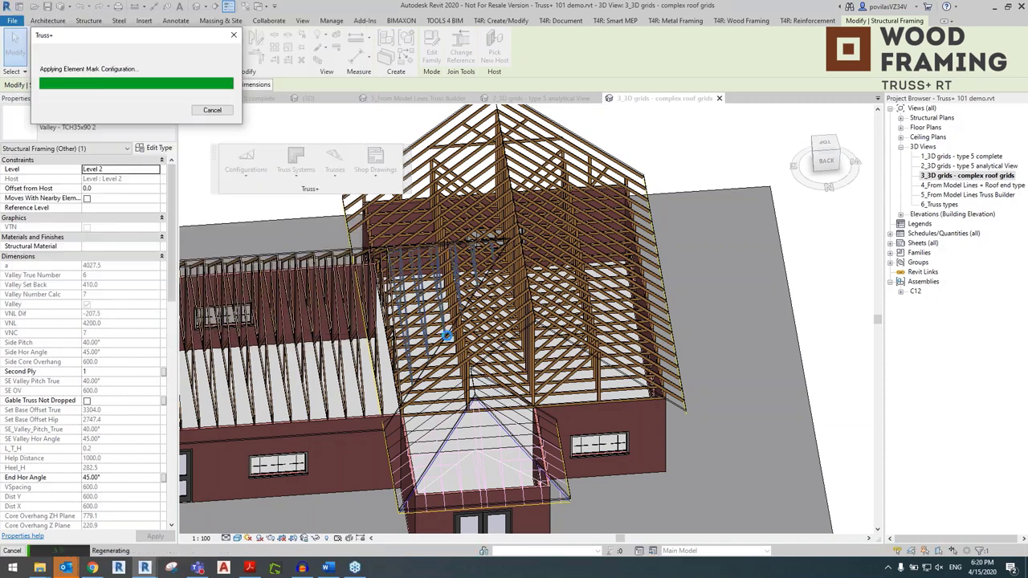
- Examine the trusses along the long wing and the end wings against the roof's eave edge
middle_click_drag(445, 336, 775, 338, "shift")
scroll(529, 331, "down", 3)
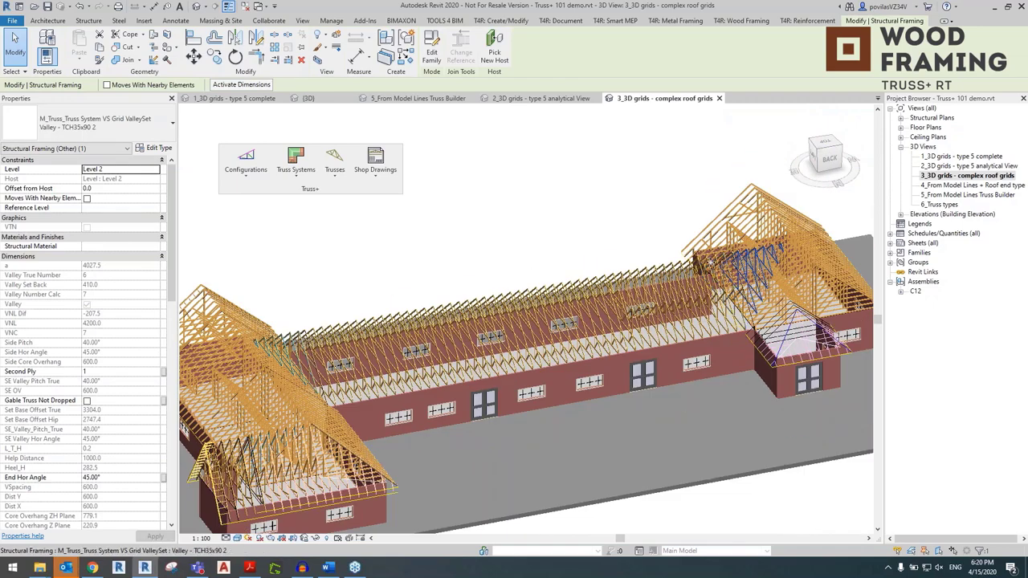
scroll(530, 332, "up", 5)
scroll(531, 333, "up", 4)
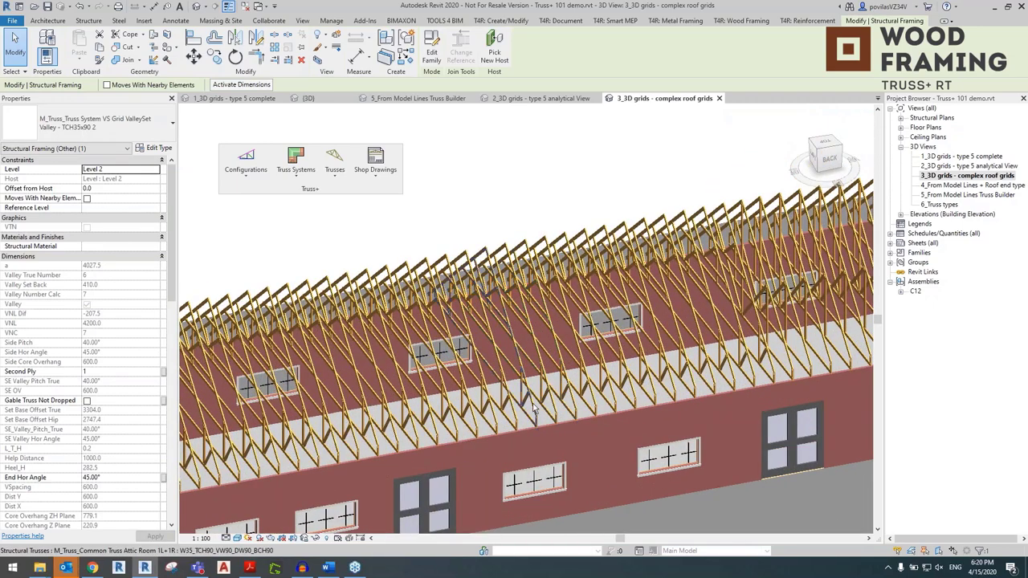
key("Escape")
left_click(537, 441)
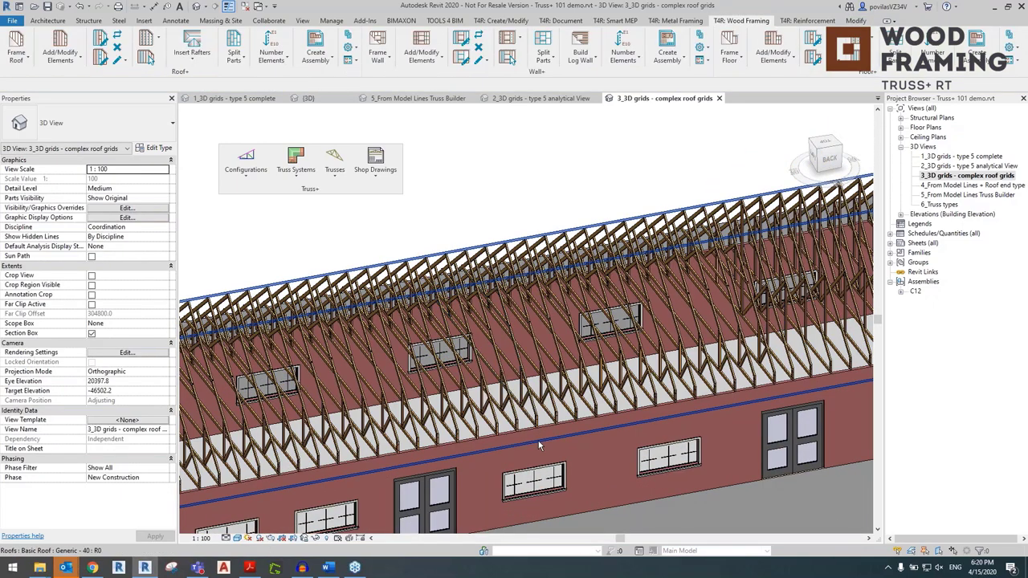
middle_click_drag(537, 441, 552, 358, "shift")
scroll(552, 358, "up", 5)
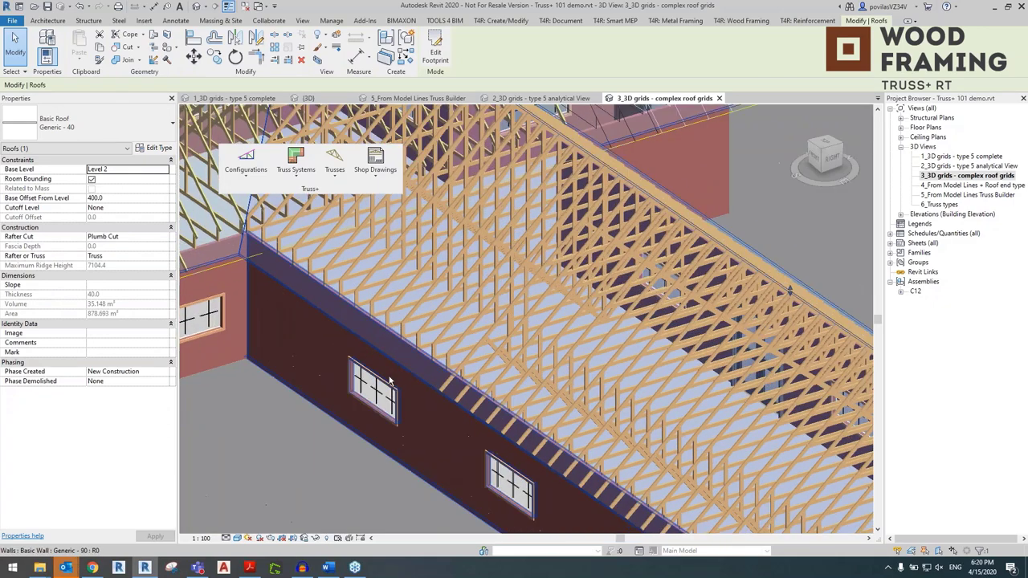
key("Escape")
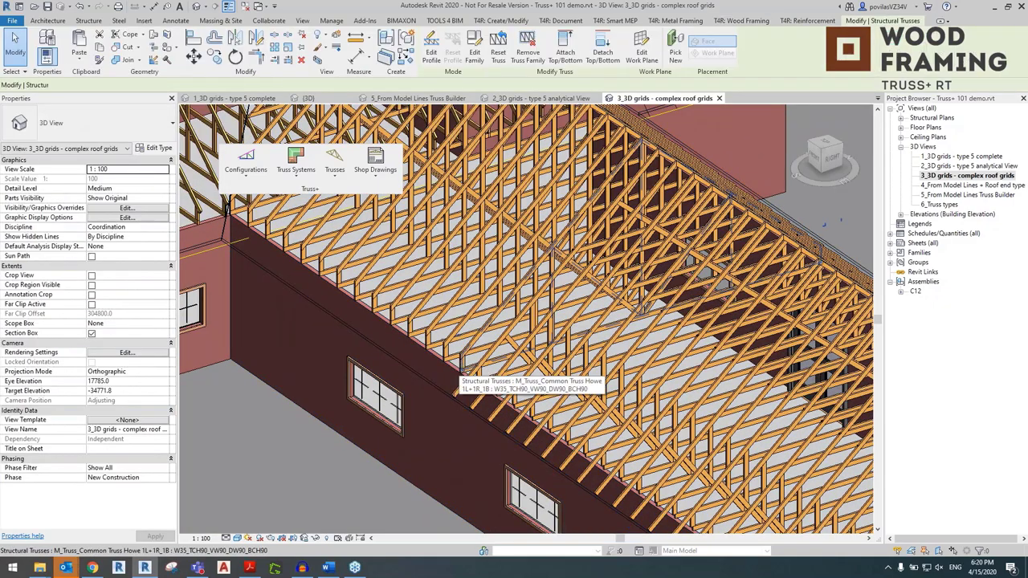
- Update the two adjacent common trusses beside the trusses with overhanging tails so they follow the roof's eave
left_click(448, 363)
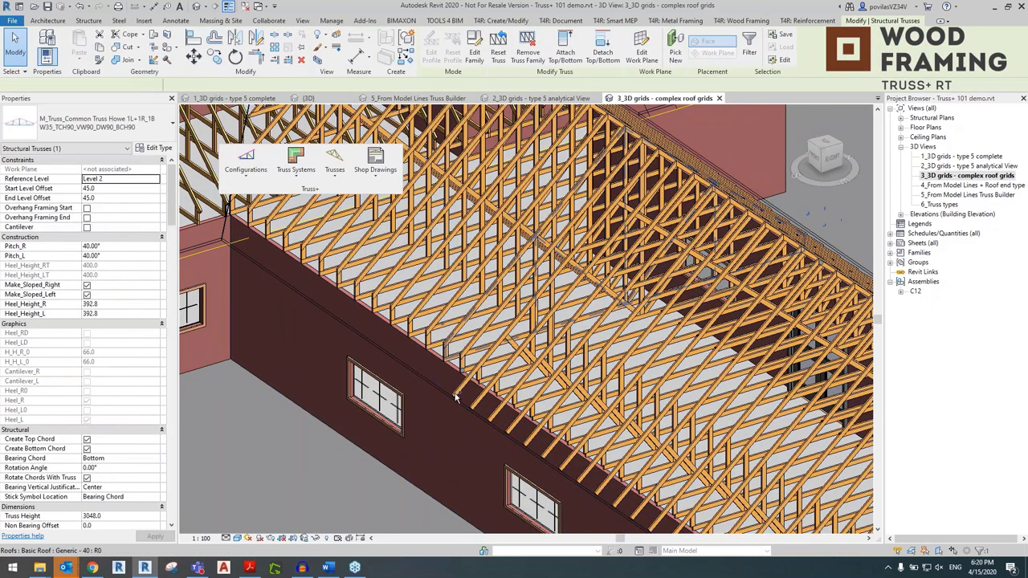
left_click(444, 348, "ctrl")
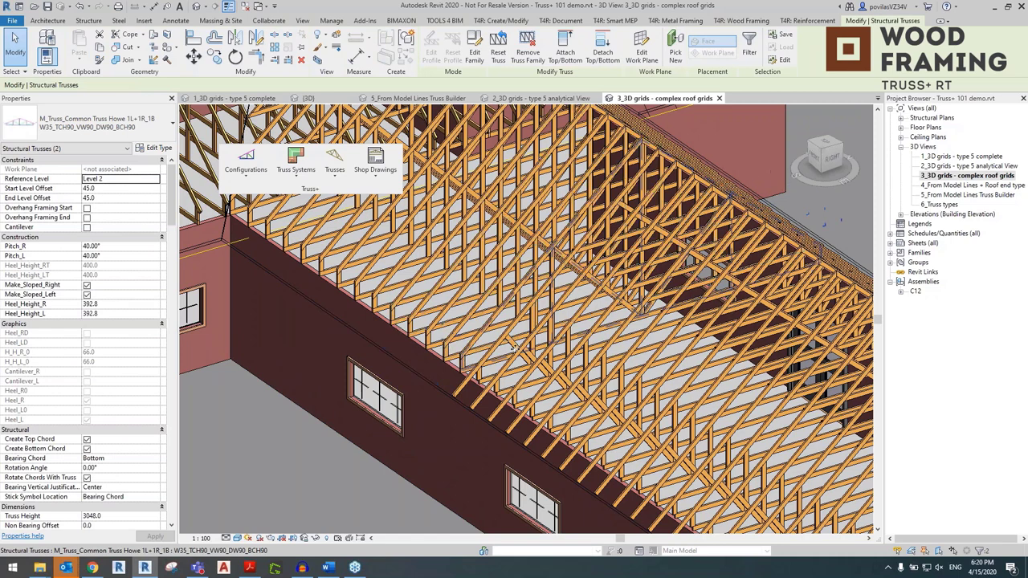
left_click(334, 170)
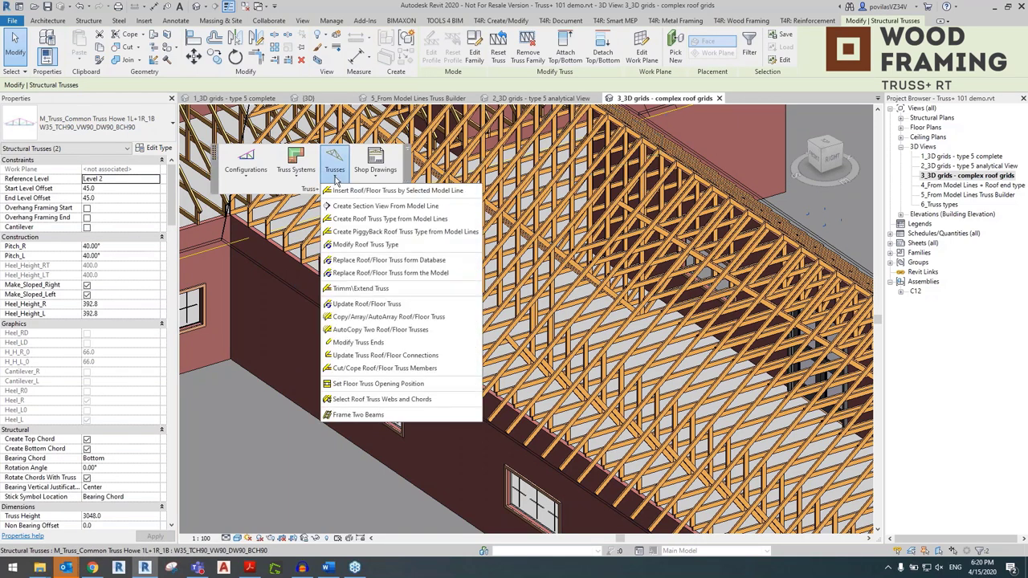
left_click(362, 305)
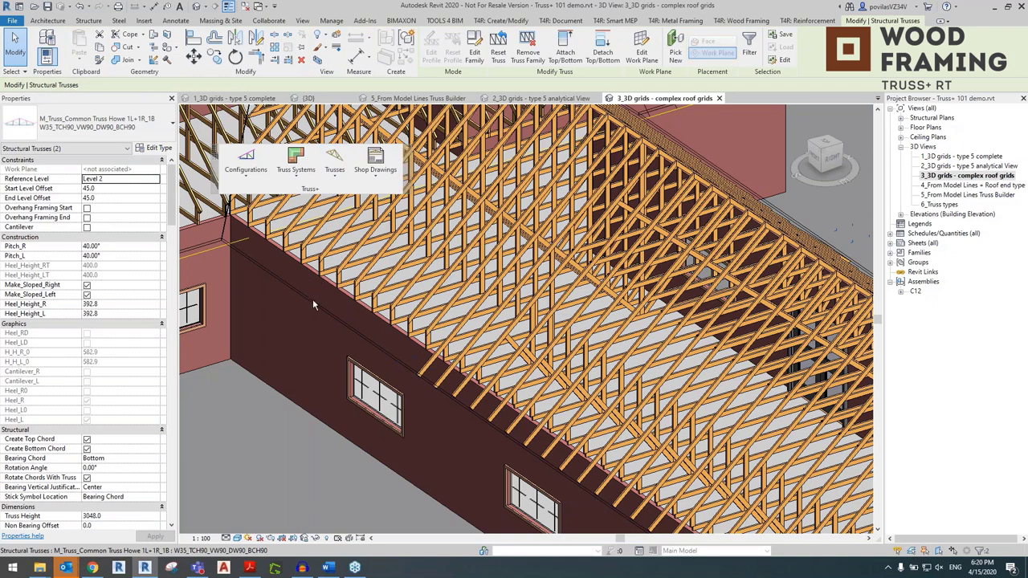
- Generate the trusses from the hip-end grid over the small entrance projection, accepting the family warnings
middle_click_drag(313, 305, 268, 323, "shift")
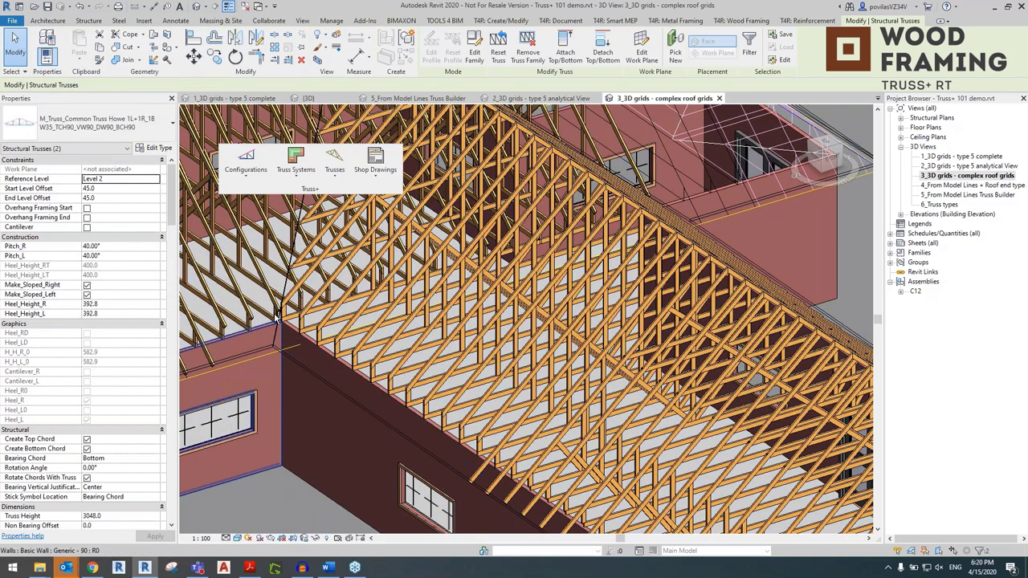
middle_click_drag(277, 313, 377, 455, "shift")
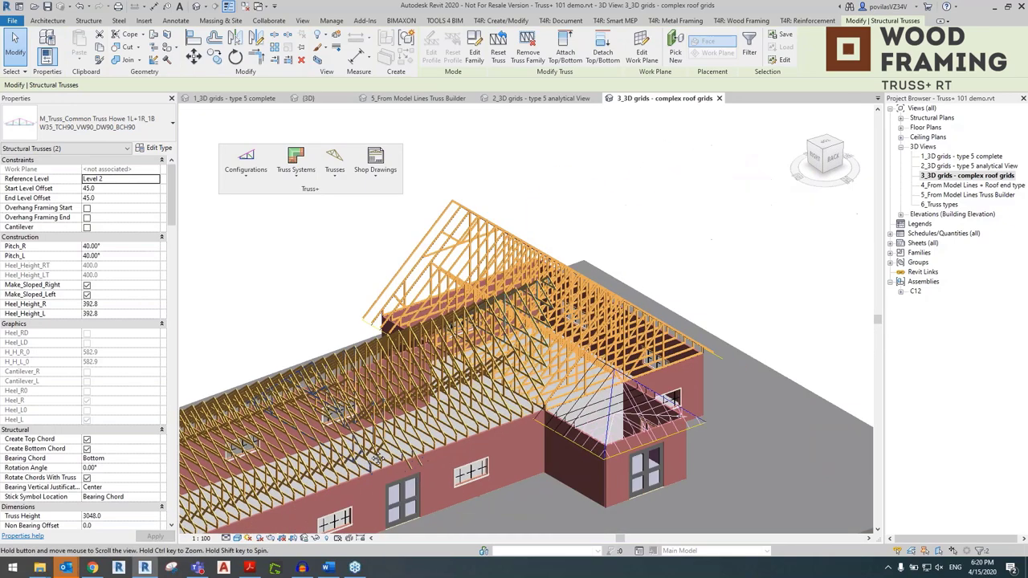
key("Escape")
scroll(634, 417, "up", 4)
left_click(631, 380)
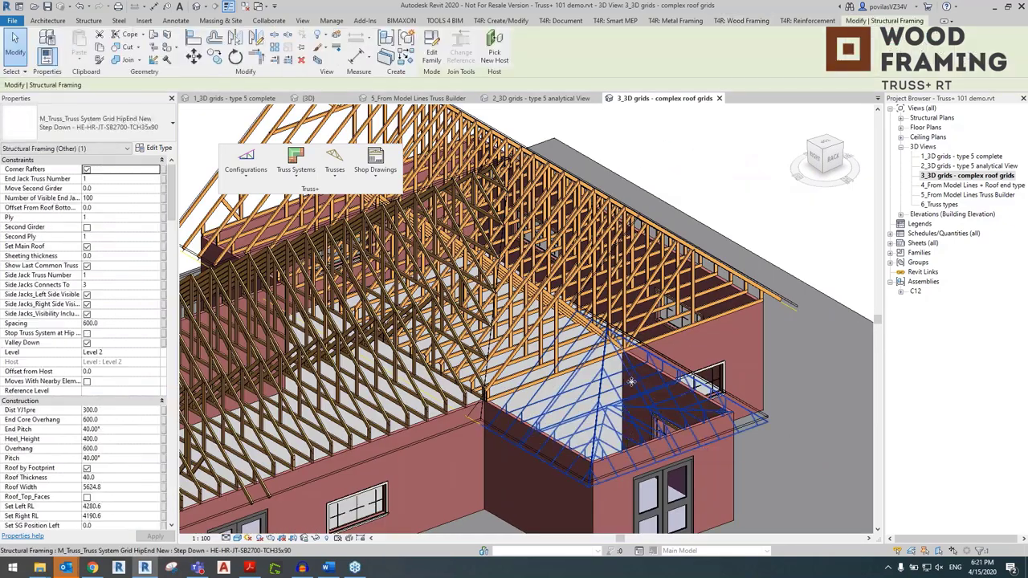
scroll(632, 381, "down", 5)
scroll(307, 203, "up", 5)
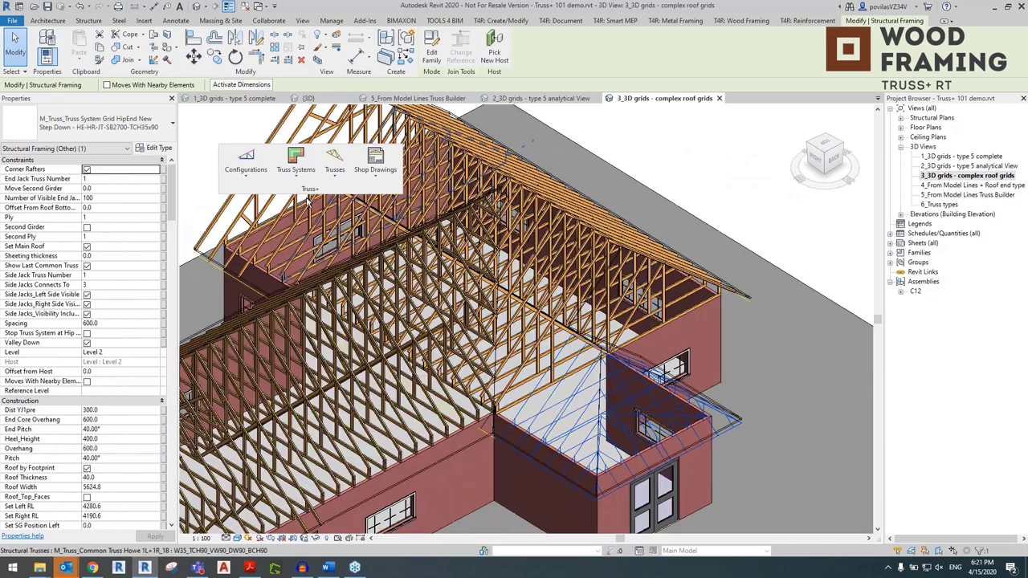
left_click(296, 161)
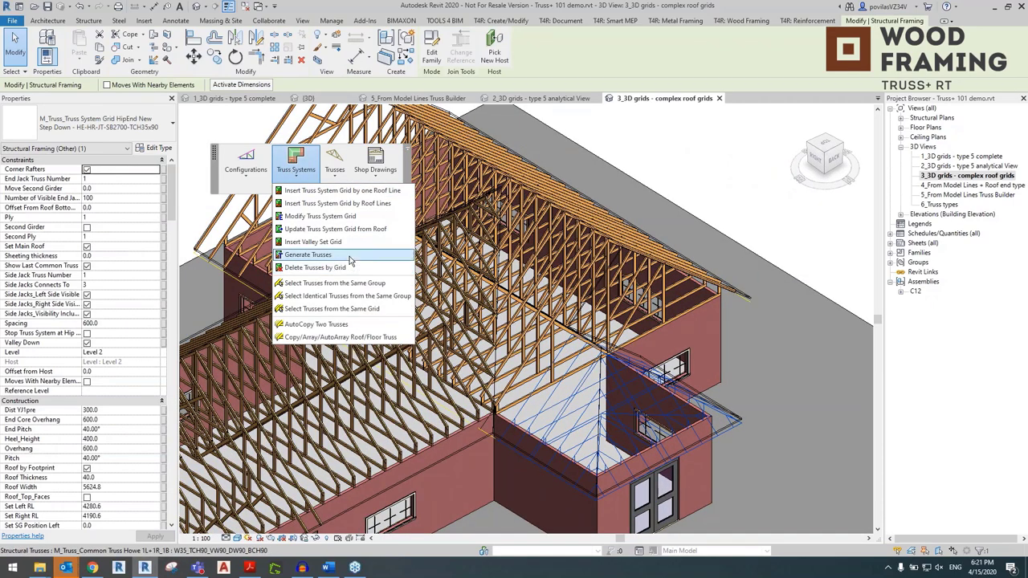
left_click(350, 266)
left_click(292, 351)
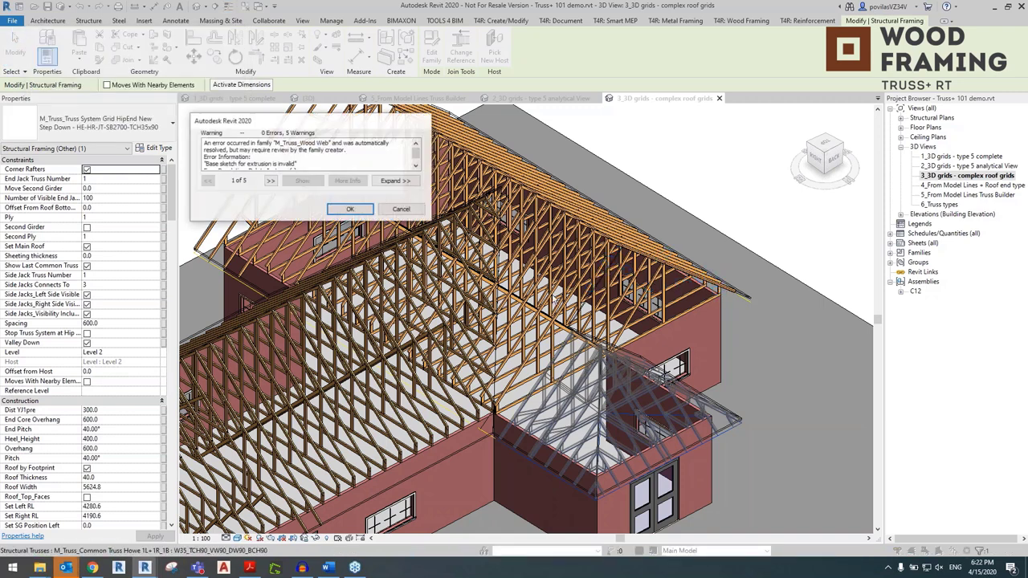
left_click(349, 211)
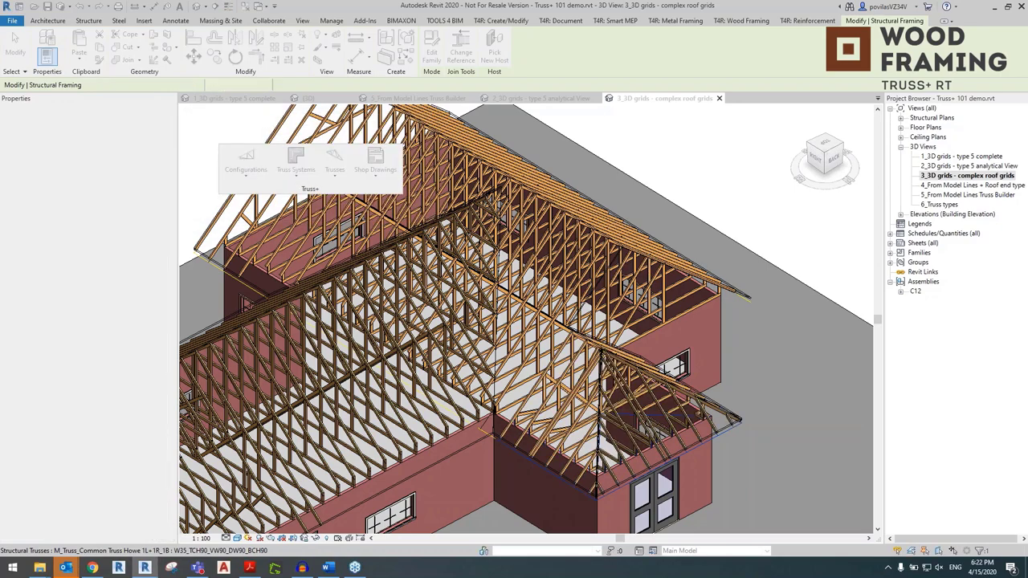
- Inspect the generated hip-end, valley and gable trusses from several sides, including how the framing fits together over the whole building
scroll(722, 302, "down", 5)
middle_click_drag(723, 301, 673, 353, "shift")
scroll(673, 353, "up", 3)
scroll(578, 297, "up", 5)
middle_click_drag(578, 297, 546, 377, "shift")
scroll(482, 319, "down", 4)
scroll(565, 414, "up", 4)
scroll(565, 414, "down", 4)
middle_click_drag(565, 415, 659, 385, "shift")
scroll(409, 428, "up", 4)
scroll(409, 428, "down", 4)
scroll(612, 403, "up", 4)
scroll(482, 361, "down", 3)
middle_click_drag(263, 414, 251, 321, "shift")
middle_click_drag(359, 280, 562, 325, "shift")
scroll(579, 334, "up", 5)
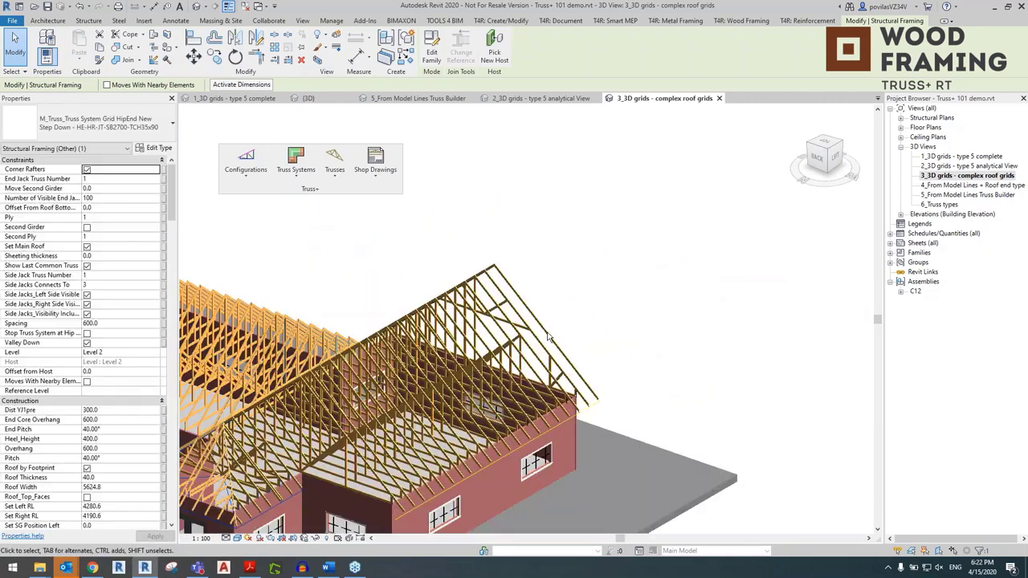
scroll(580, 334, "up", 3)
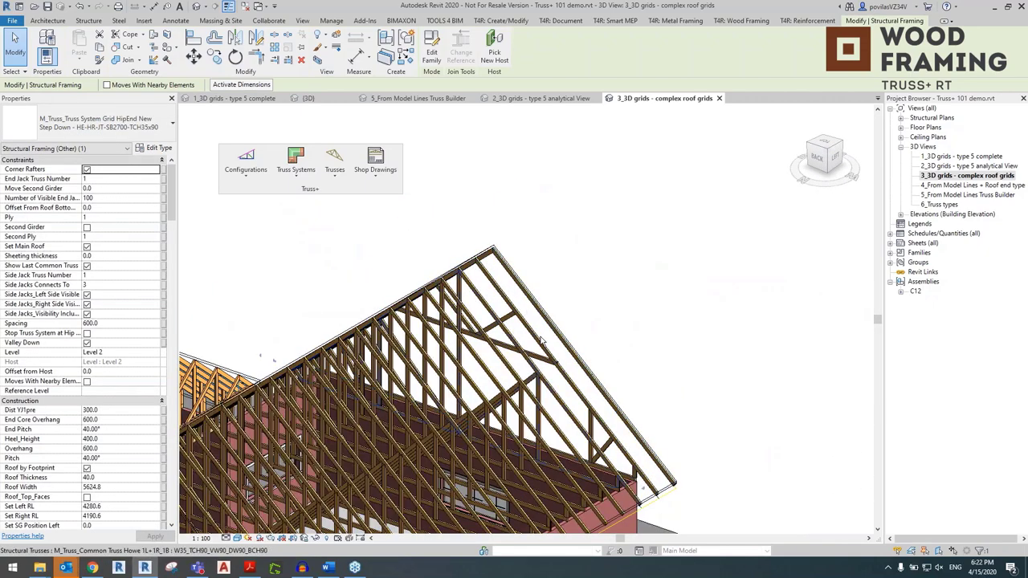
scroll(514, 329, "down", 6)
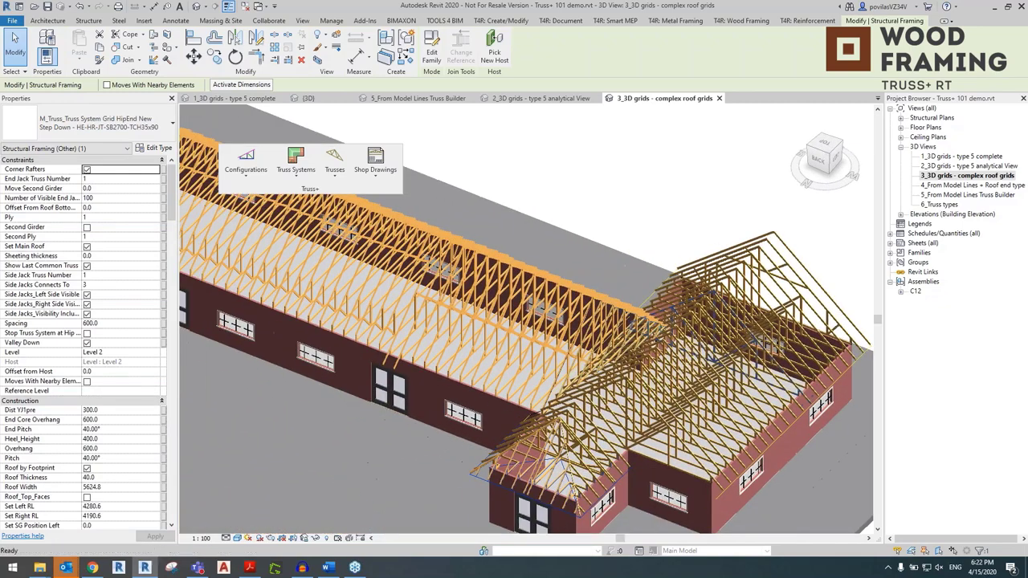
middle_click_drag(514, 345, 550, 386, "shift")
scroll(550, 385, "up", 2)
scroll(549, 385, "up", 2)
scroll(660, 437, "up", 2)
scroll(660, 438, "down", 5)
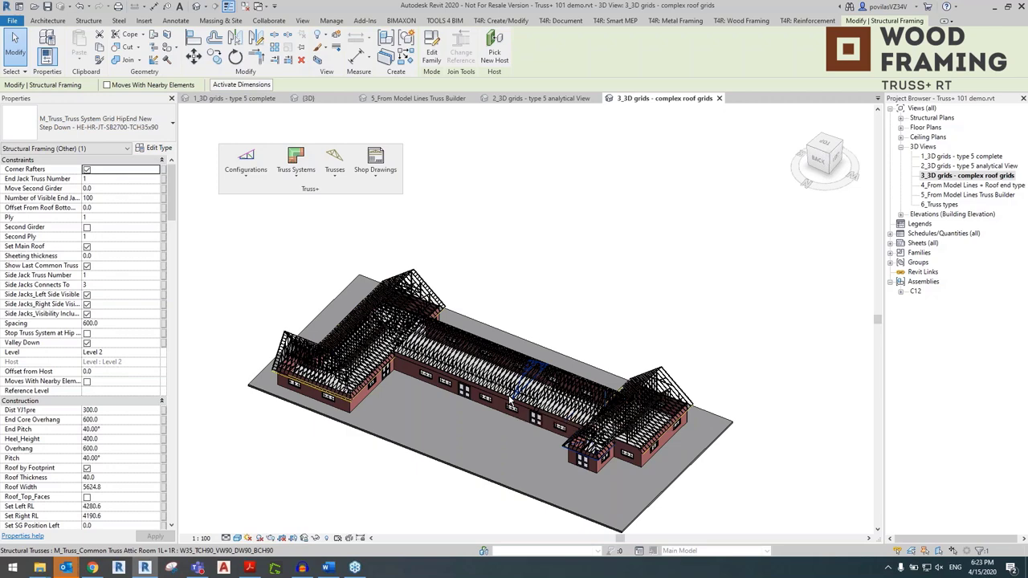
- Open the 3D view 4_From Model Lines + Roof end types and choose a new work plane by name
double_click(933, 187)
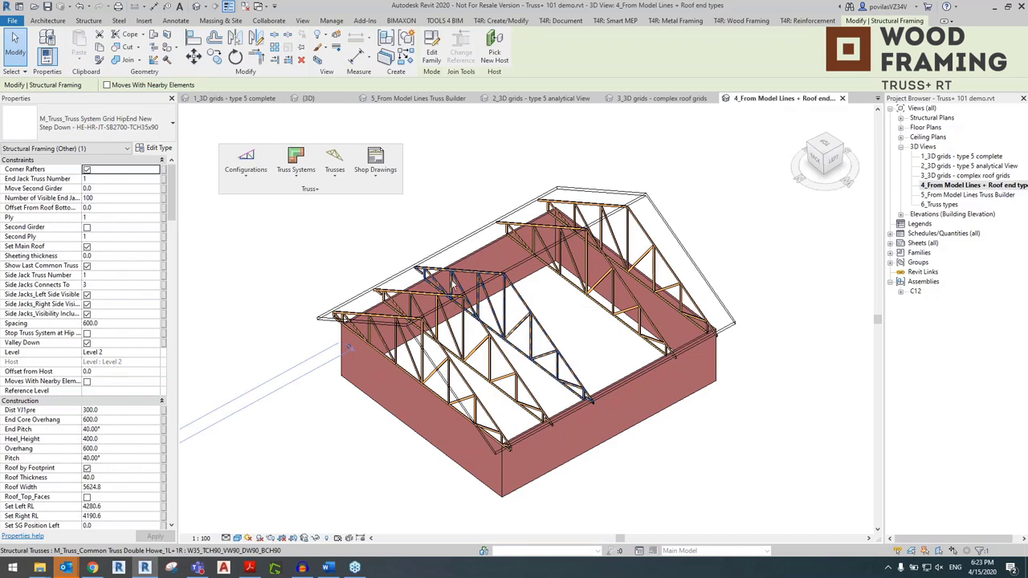
key("Escape")
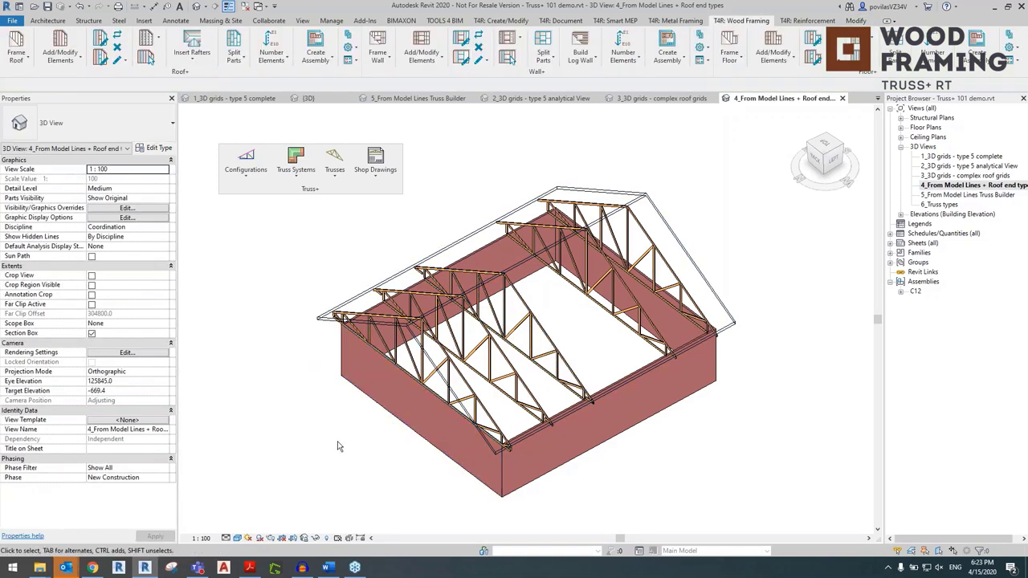
left_click(38, 22)
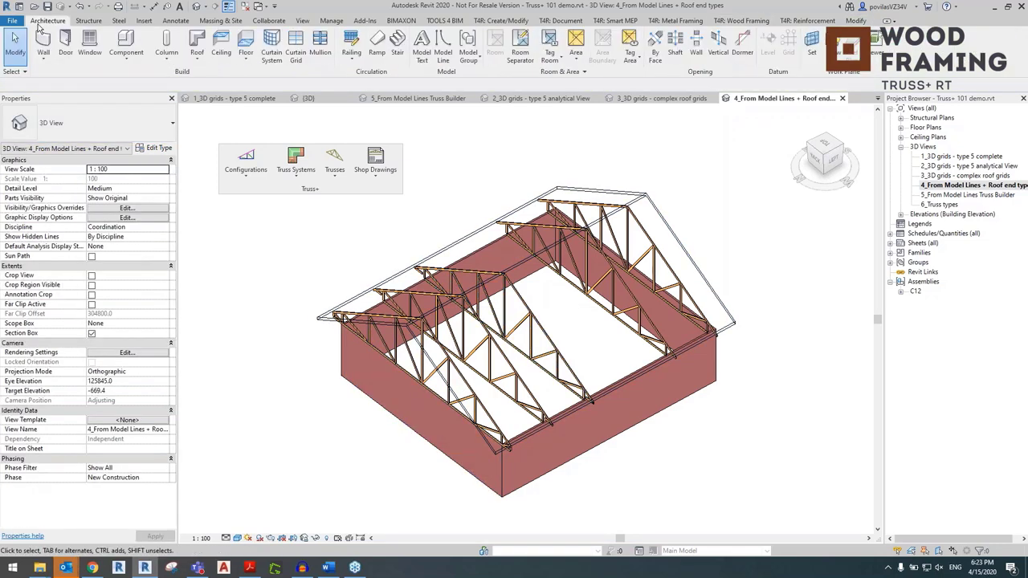
left_click(812, 57)
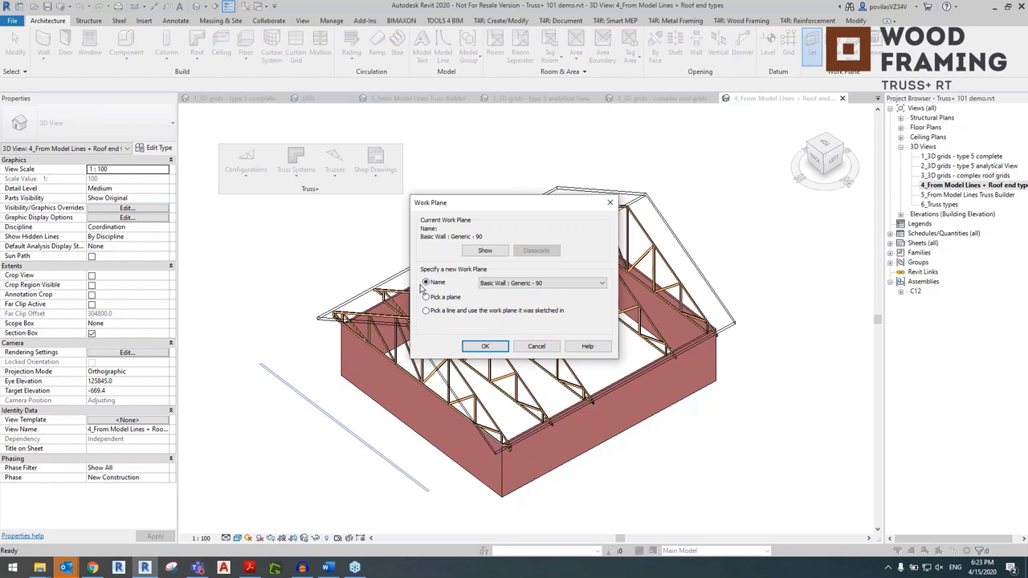
left_click(554, 282)
left_click(557, 311)
left_click(484, 346)
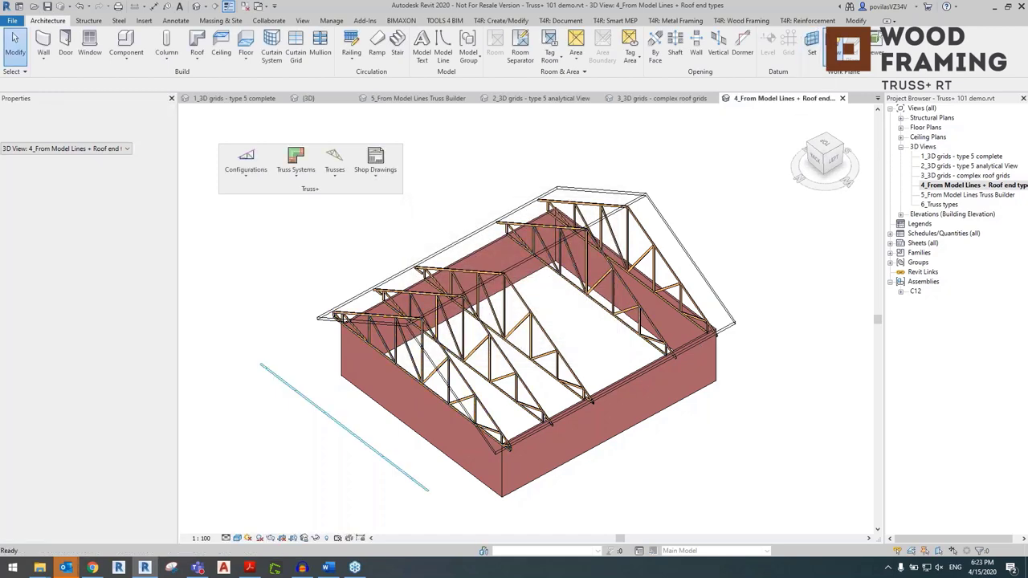
- Enlarge the narrow work plane grid beside the building so it extends across the whole roof footprint
left_click(342, 426)
scroll(345, 424, "up", 5)
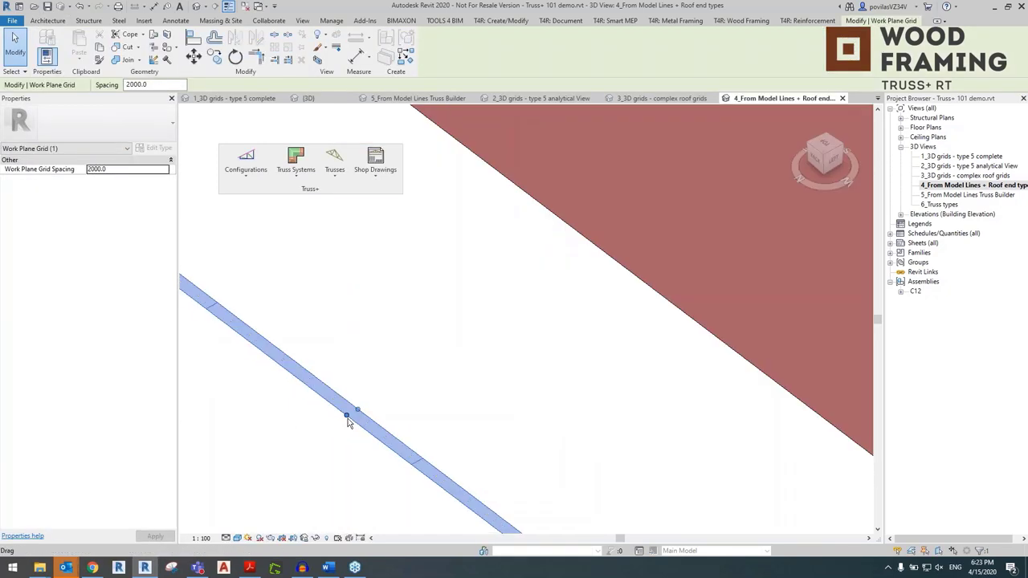
scroll(359, 409, "down", 6)
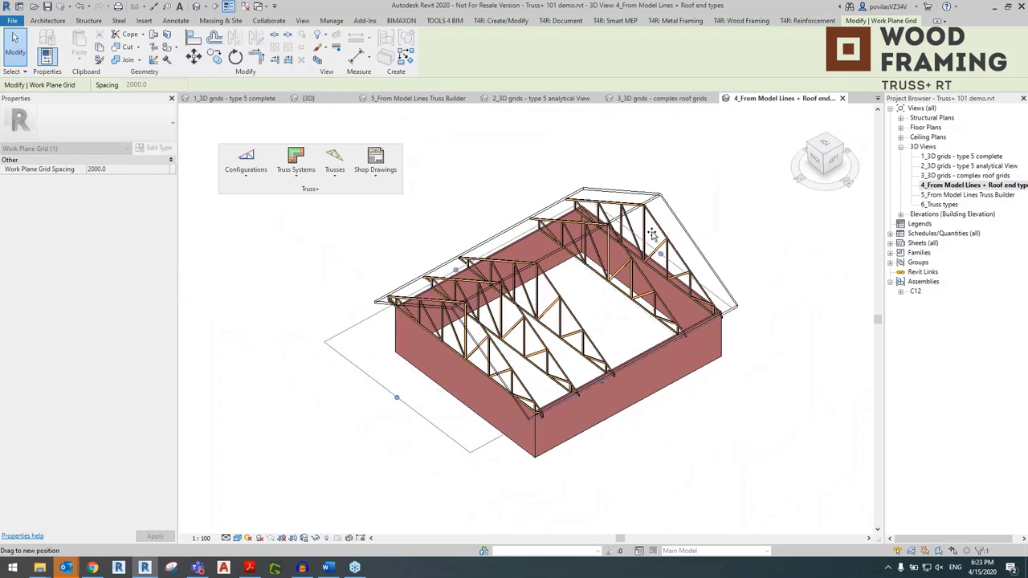
left_click(14, 38)
- Orient the 3D view to the top, looking straight down on the trusses and work plane grid
scroll(529, 273, "up", 3)
scroll(529, 273, "down", 3)
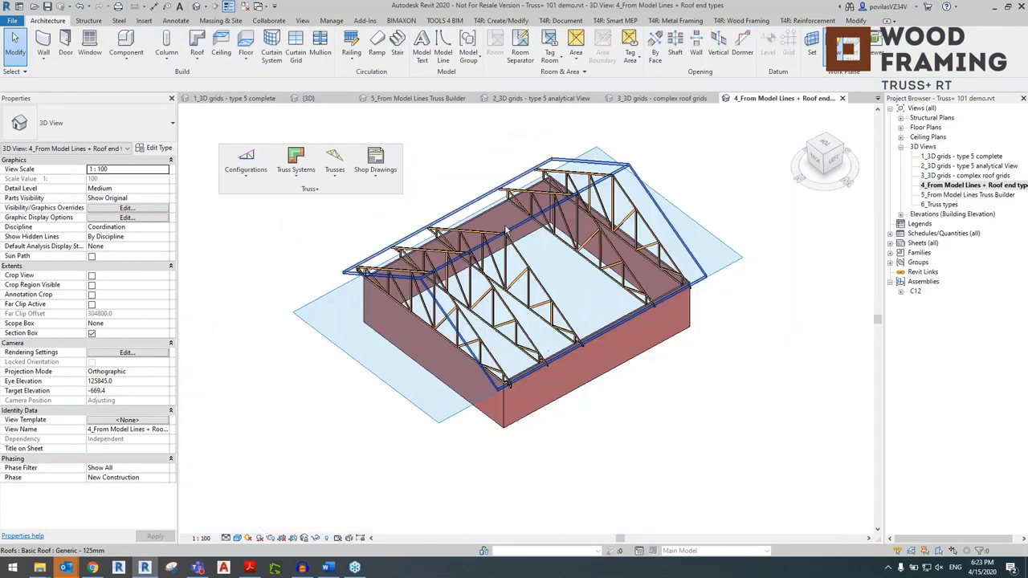
middle_click_drag(529, 272, 546, 293, "shift")
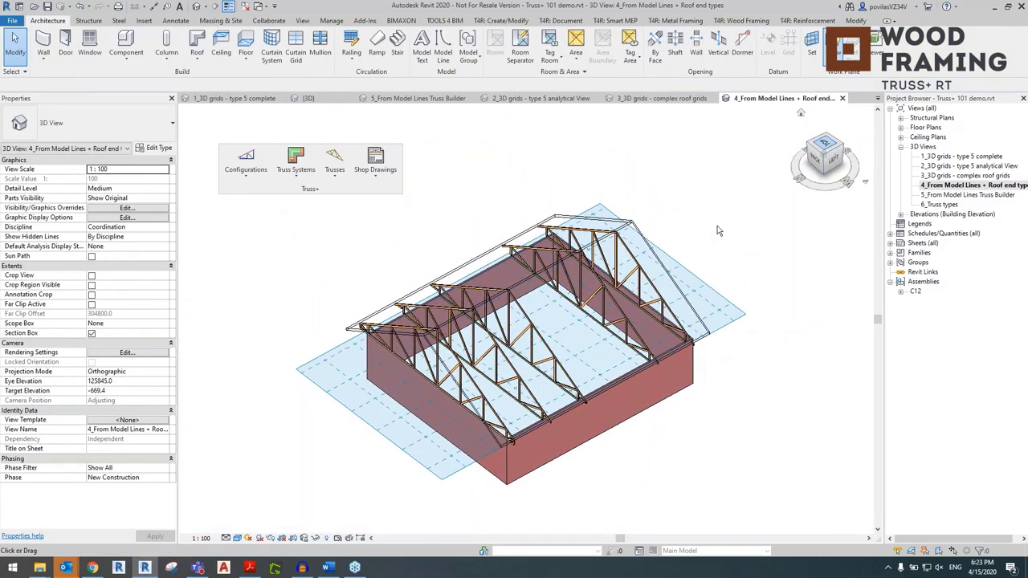
left_click(826, 146)
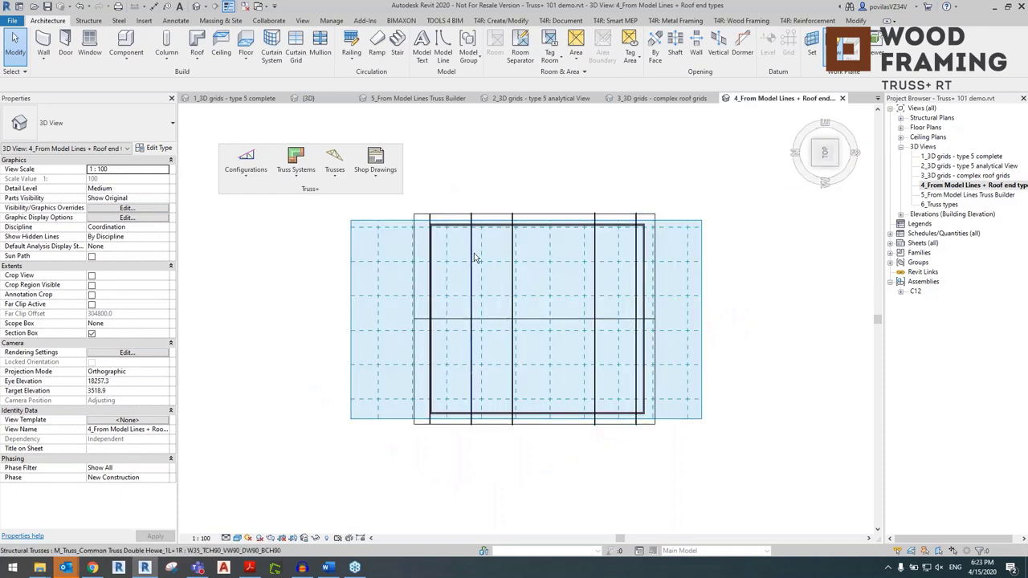
scroll(678, 277, "up", 3)
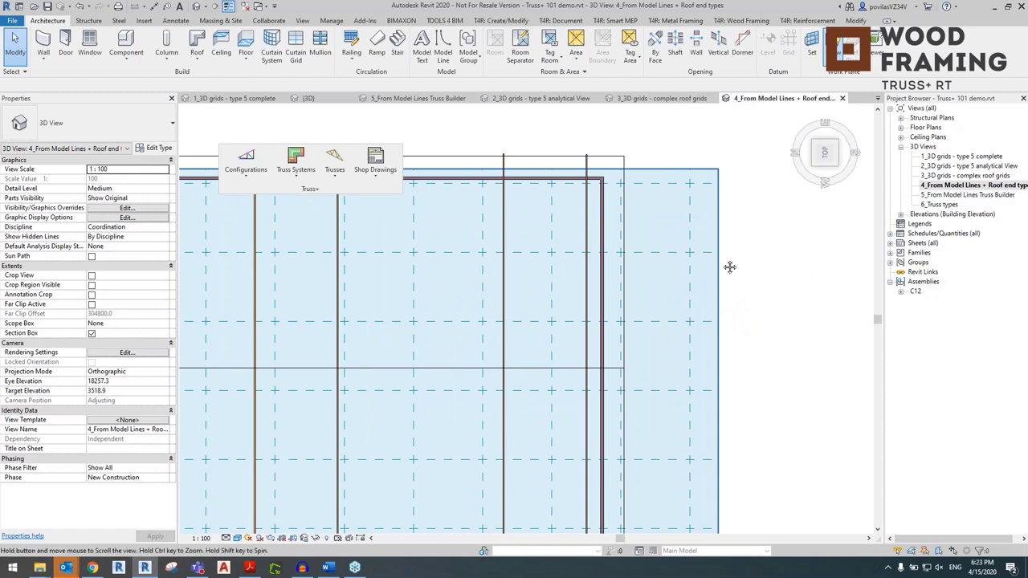
- Draw a straight model line about 10973 mm long between the two opposite walls, in the wide gap between trusses
middle_click_drag(729, 269, 825, 294)
scroll(460, 210, "up", 3)
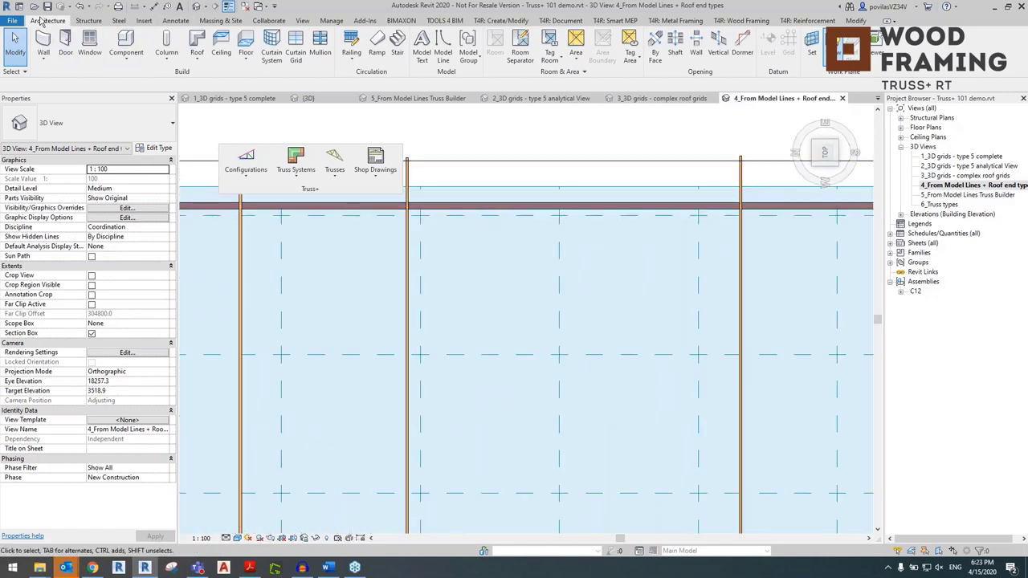
left_click(442, 50)
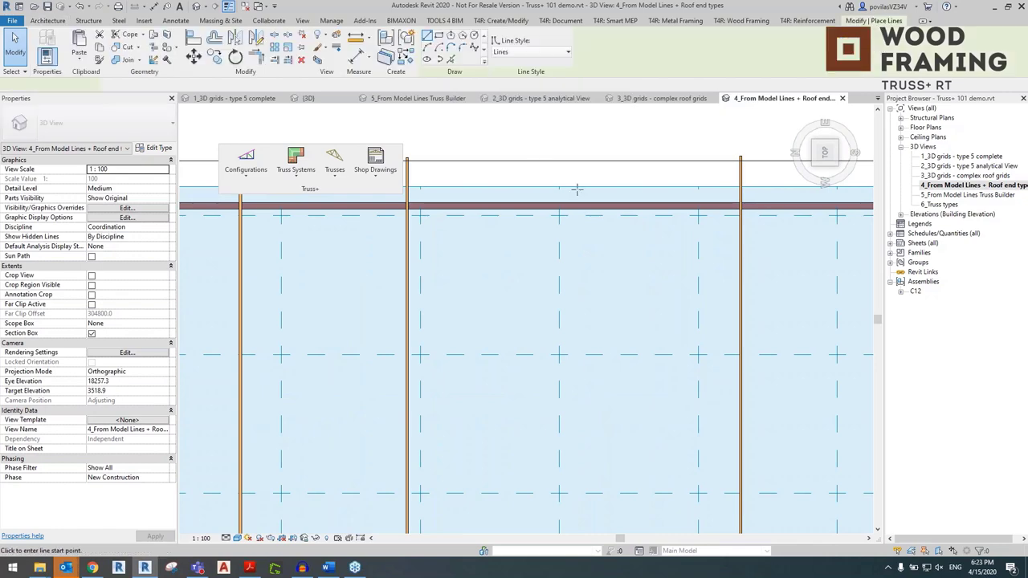
left_click(577, 245)
scroll(574, 218, "up", 4)
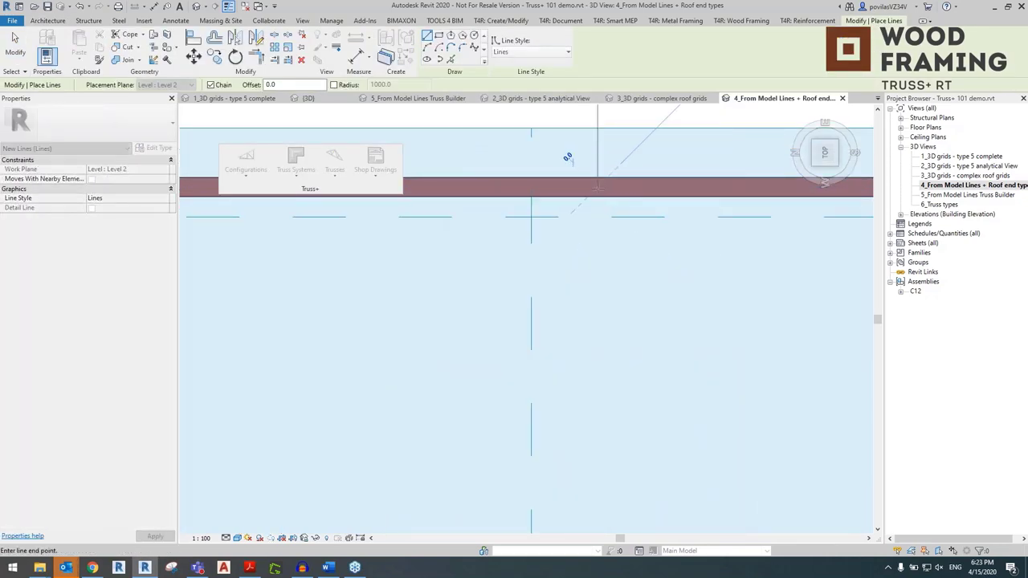
scroll(596, 186, "down", 3)
scroll(587, 264, "up", 6)
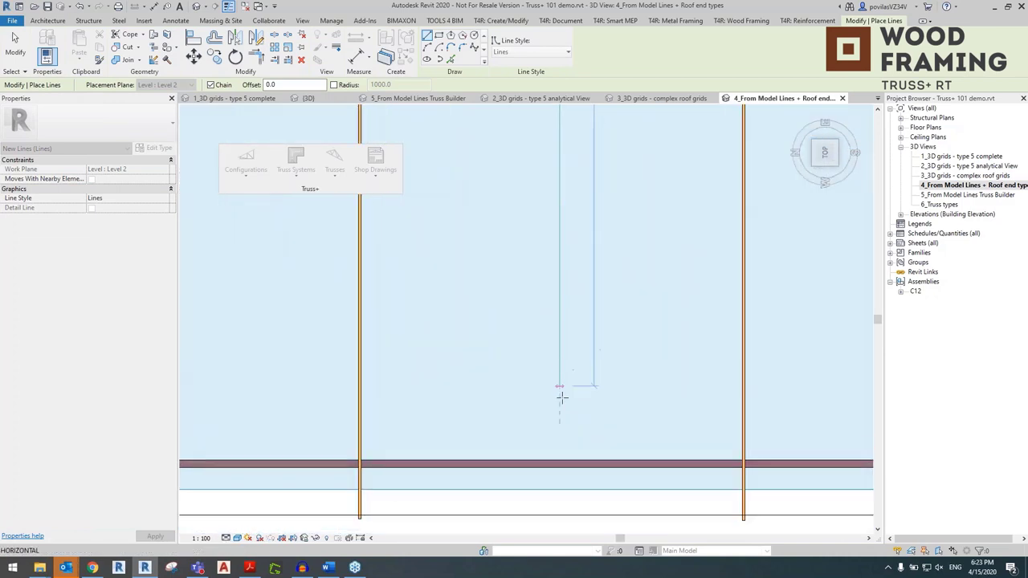
left_click(566, 468)
key("Escape")
key("Escape")
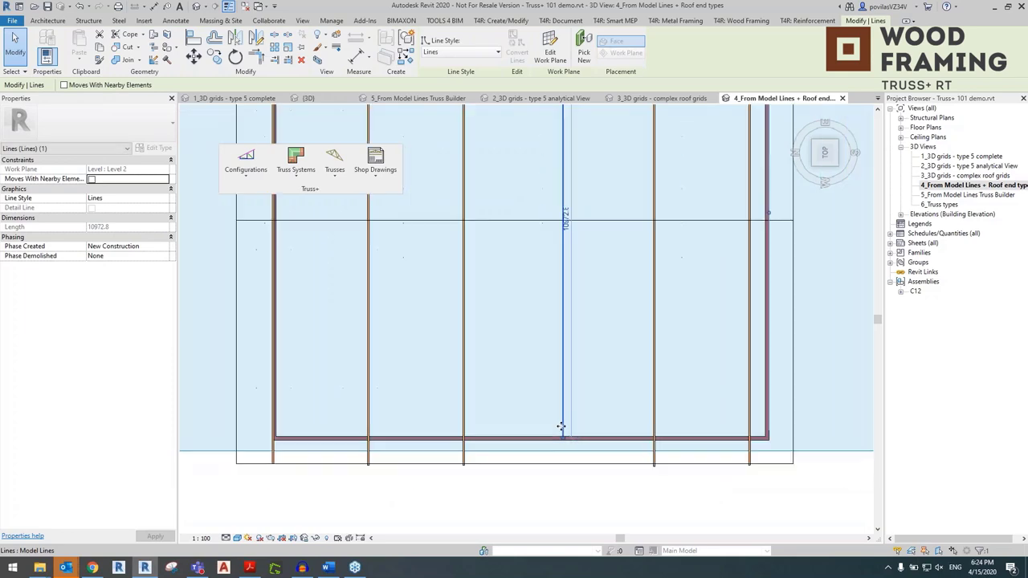
- Create a section view from the new model line and check the roof profile above the walls
middle_click_drag(560, 428, 578, 255, "shift")
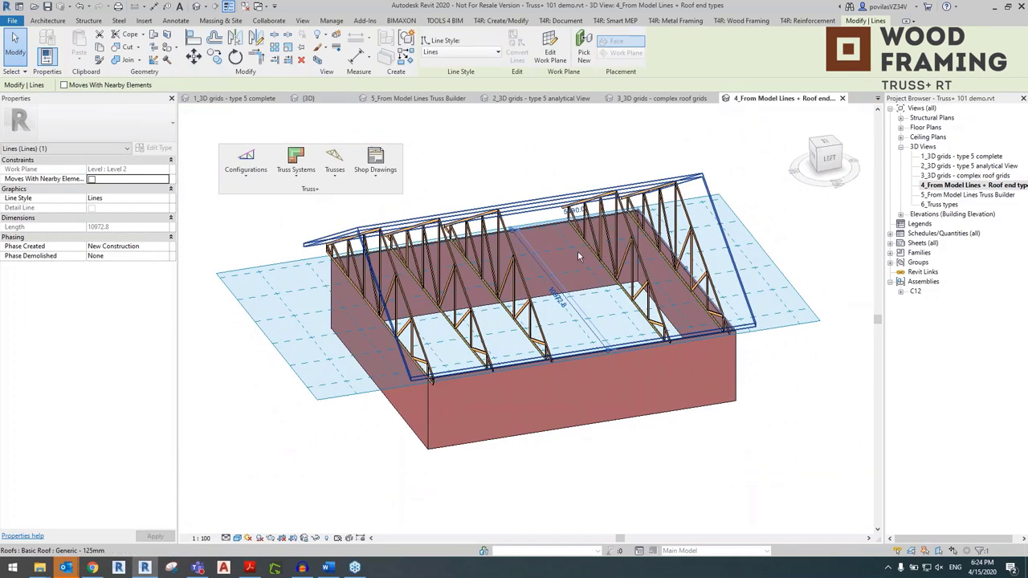
middle_click_drag(493, 264, 527, 350, "shift")
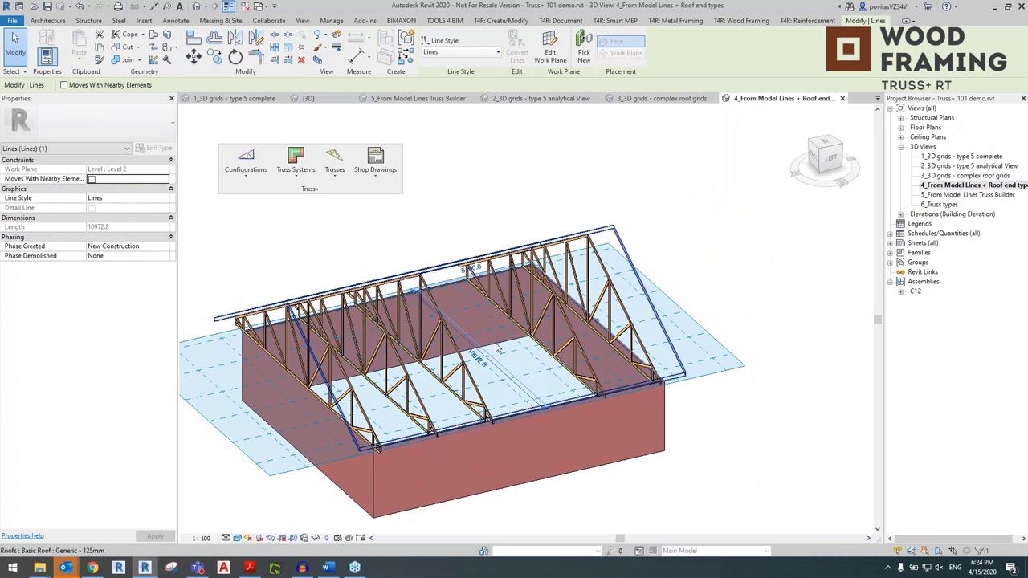
left_click(335, 163)
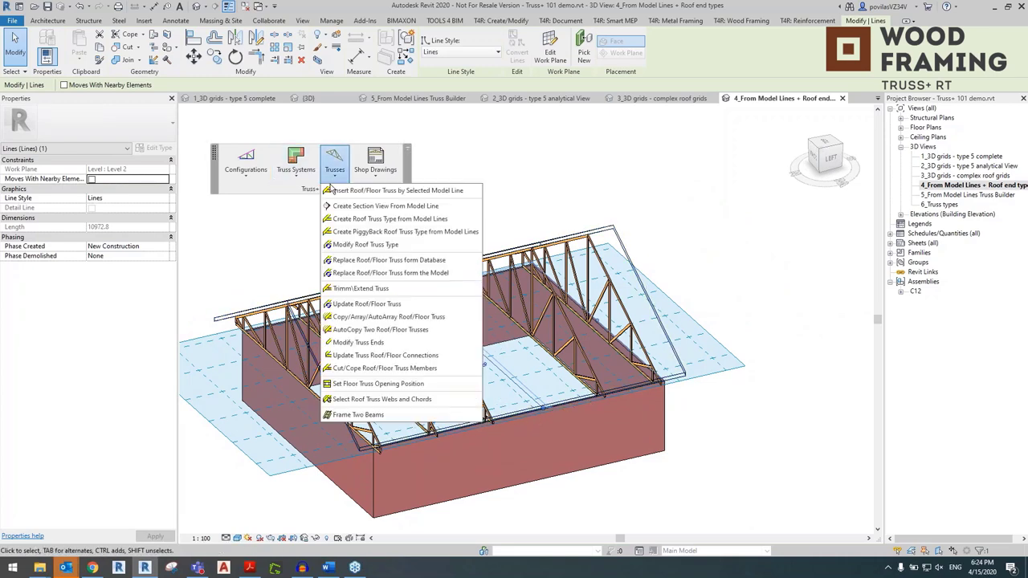
left_click(342, 208)
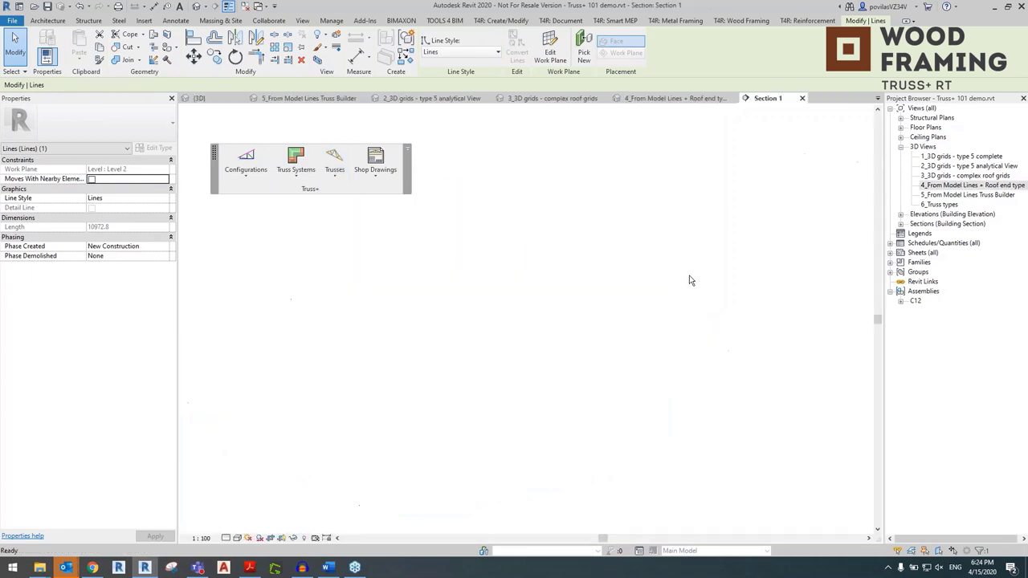
scroll(450, 281, "up", 2)
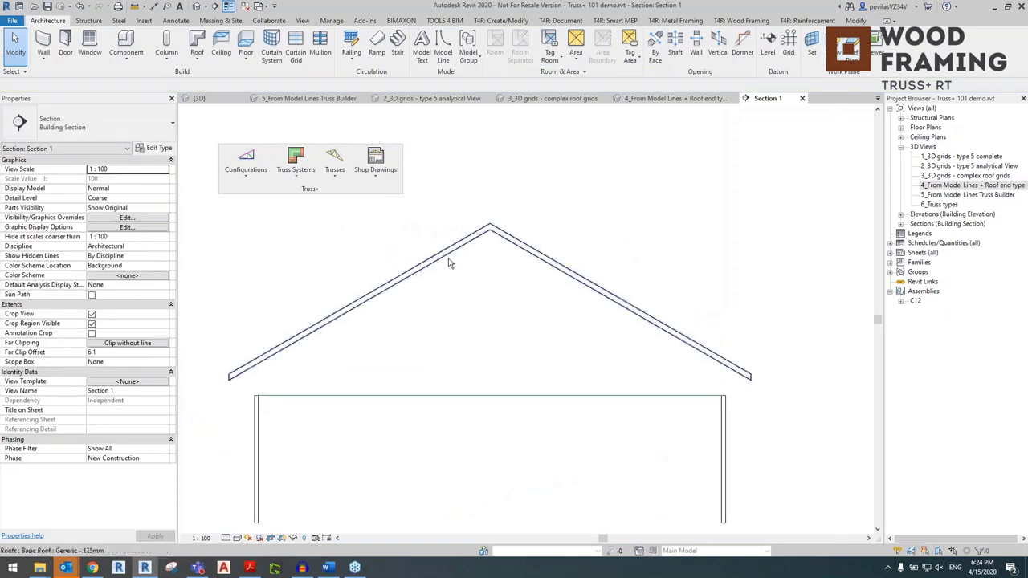
left_click(448, 256)
scroll(382, 311, "down", 1)
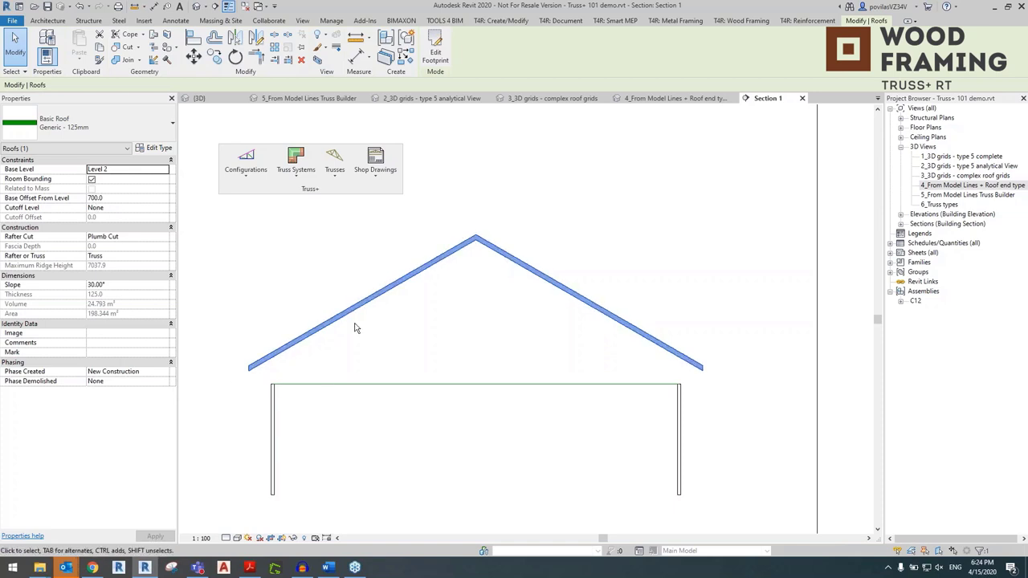
scroll(579, 373, "down", 2)
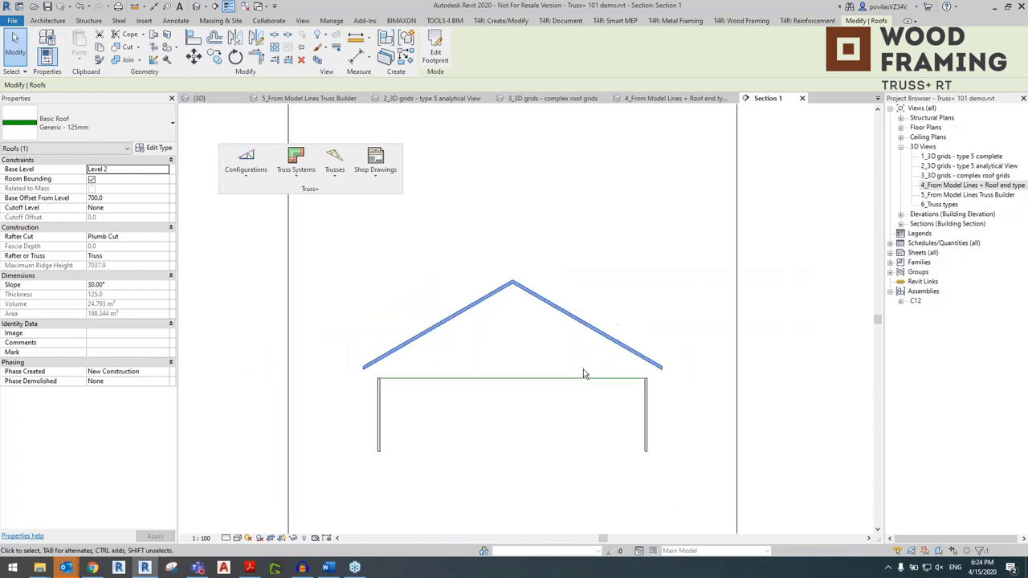
key("Escape")
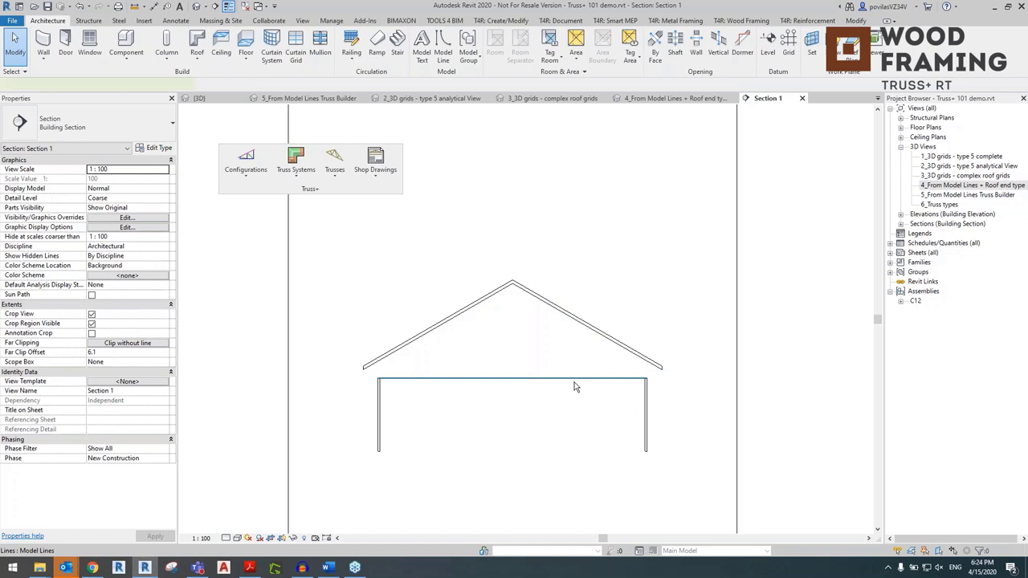
- Browse the roof truss categories and insert an M_Truss_Common Truss Attic Room 1L+1R truss by the selected model line between the walls
left_click(574, 385)
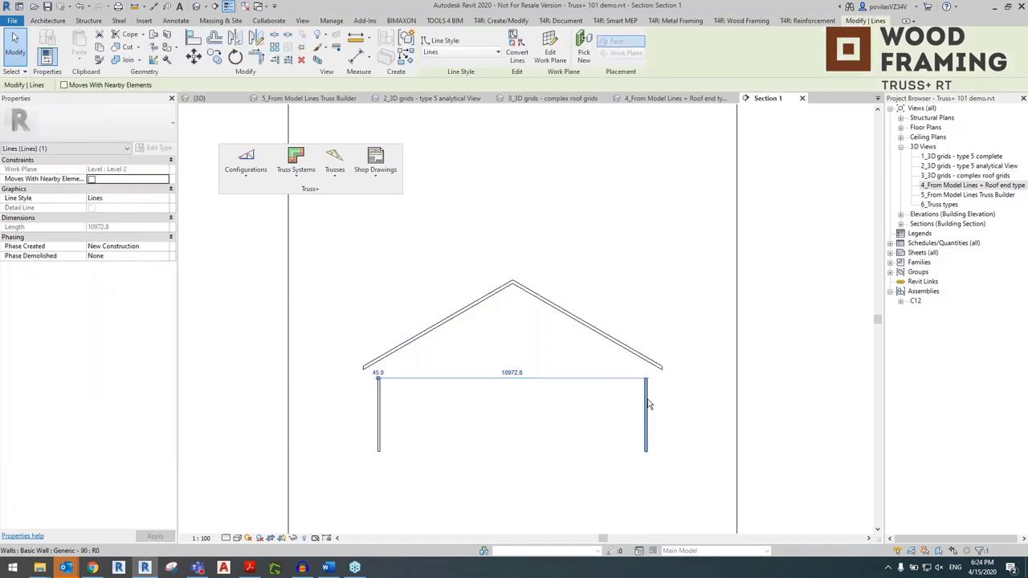
left_click(336, 175)
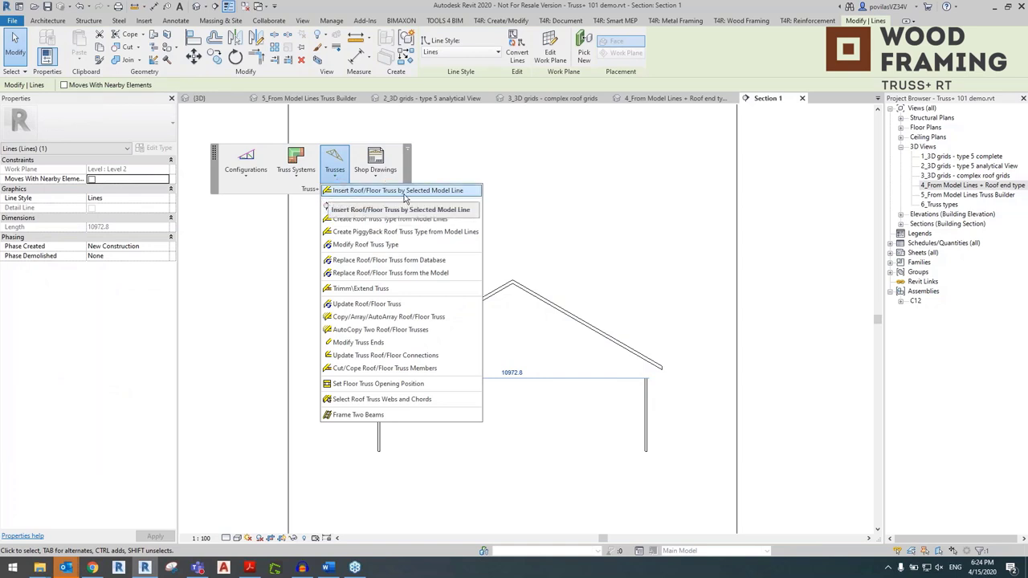
left_click(430, 194)
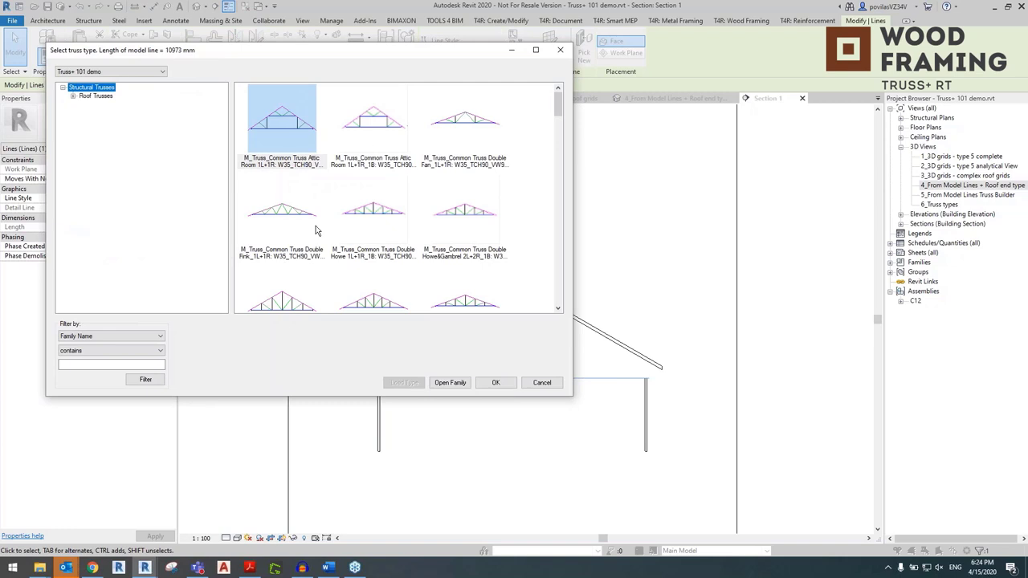
left_click(72, 97)
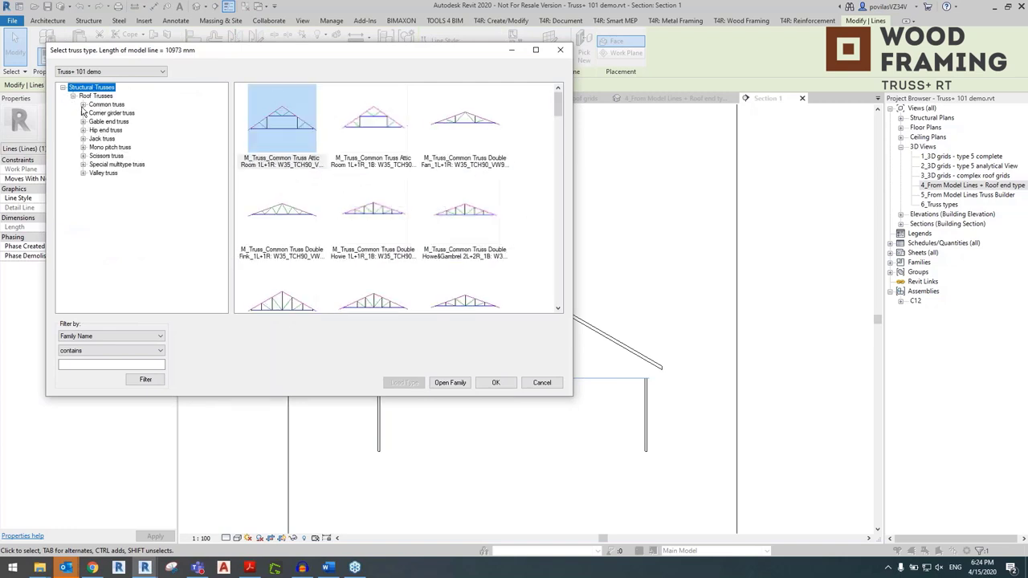
left_click(82, 105)
scroll(102, 137, "down", 5)
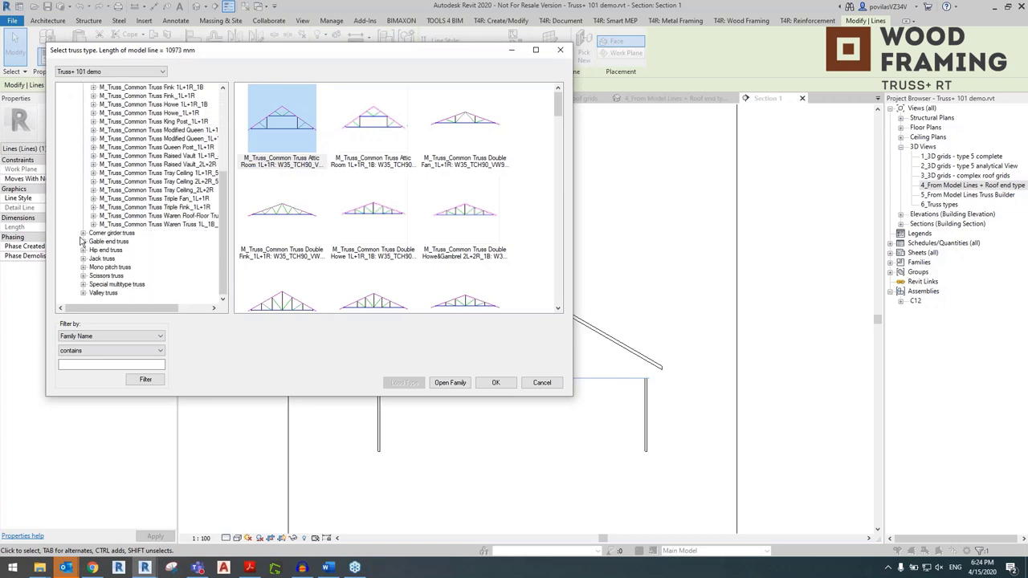
left_click(82, 233)
left_click(82, 199)
scroll(96, 151, "up", 5)
left_click(82, 104)
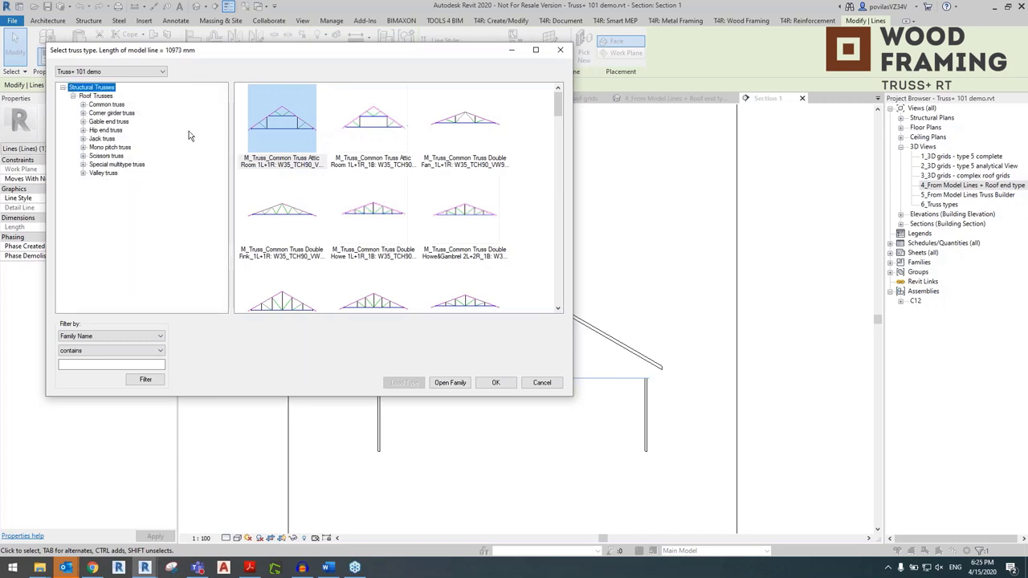
scroll(402, 209, "down", 10)
scroll(420, 196, "up", 10)
left_click(495, 383)
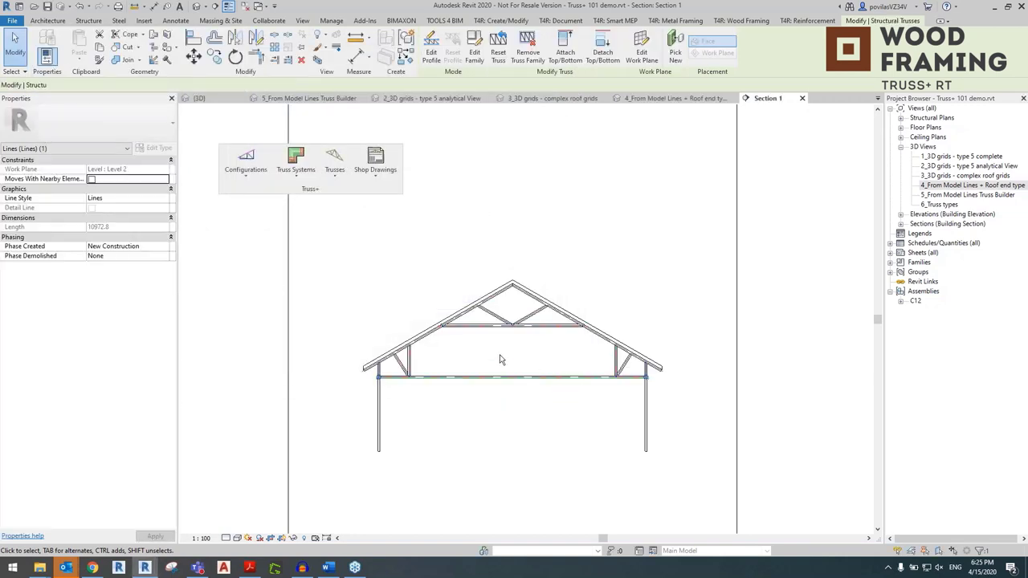
- Examine how the attic truss's top chords, ends and heels fit beneath the roof in the section
left_click(427, 356)
scroll(427, 355, "up", 4)
left_click(586, 203)
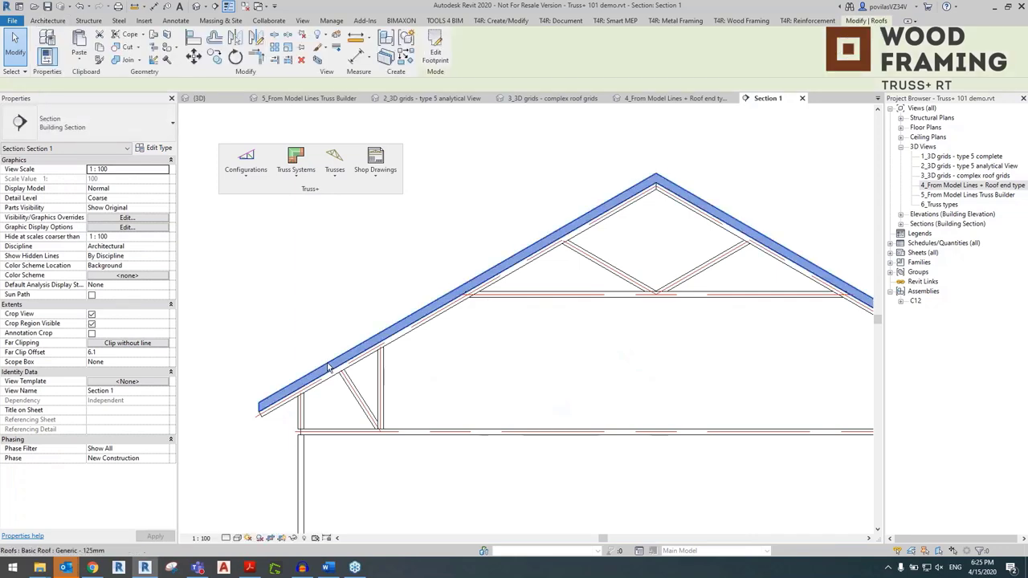
scroll(610, 201, "down", 2)
scroll(381, 318, "up", 2)
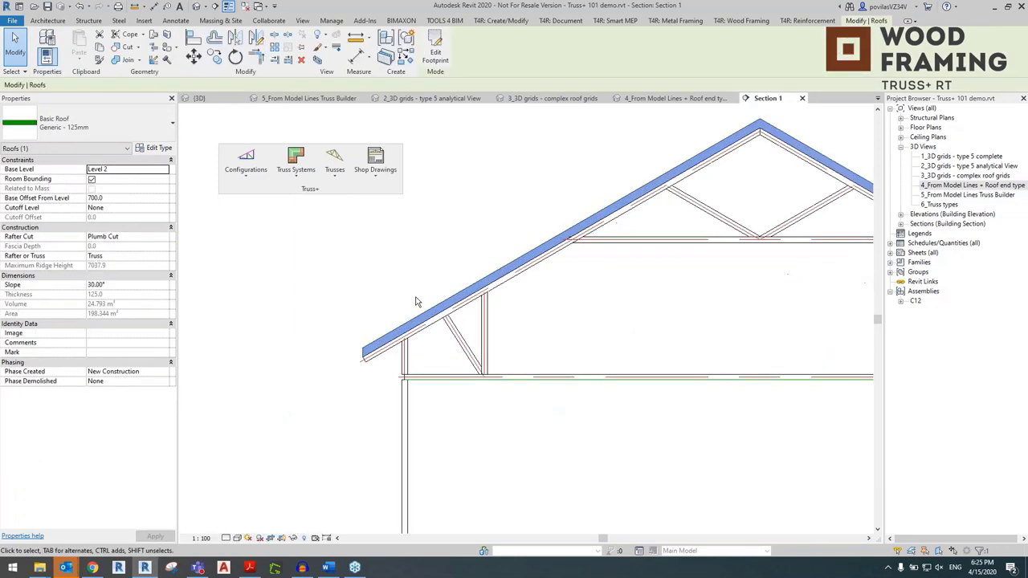
scroll(381, 313, "down", 3)
middle_click_drag(380, 312, 567, 294)
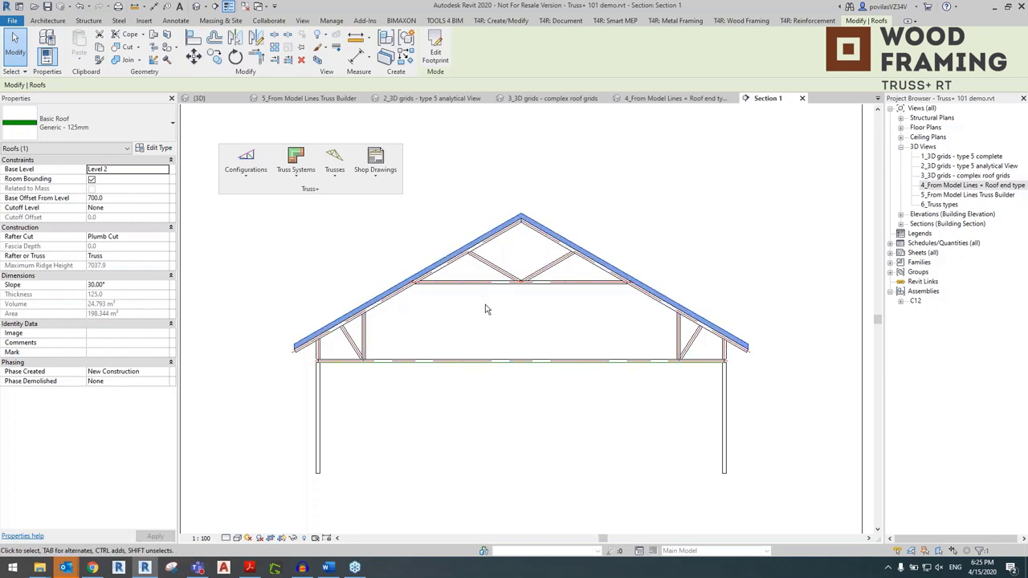
left_click(478, 396)
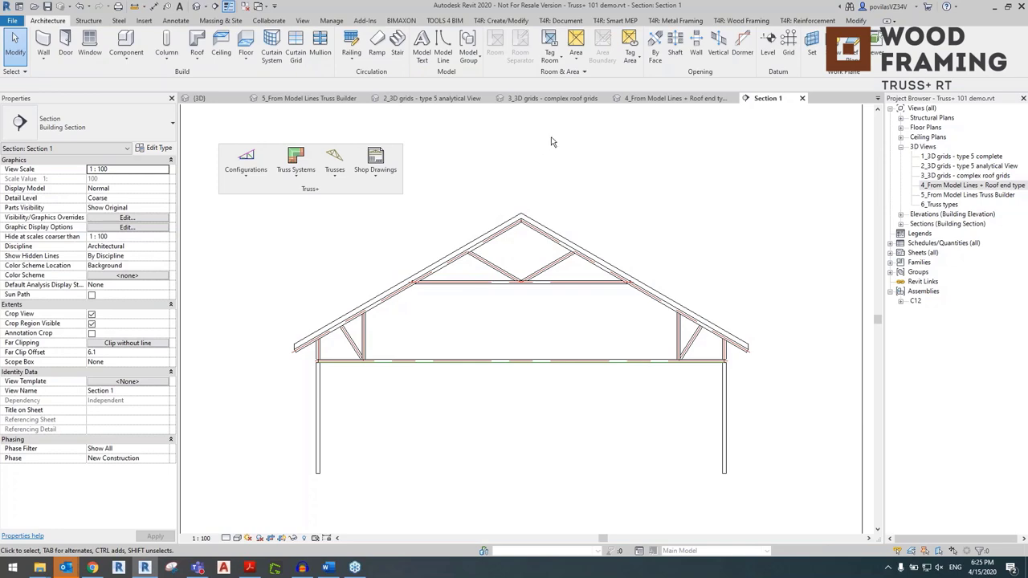
- Return to the 3D view 4_From Model Lines + Roof end types and bring the new attic truss into view
left_click(646, 99)
middle_click_drag(567, 366, 515, 383, "shift")
left_click(511, 383)
key("Escape")
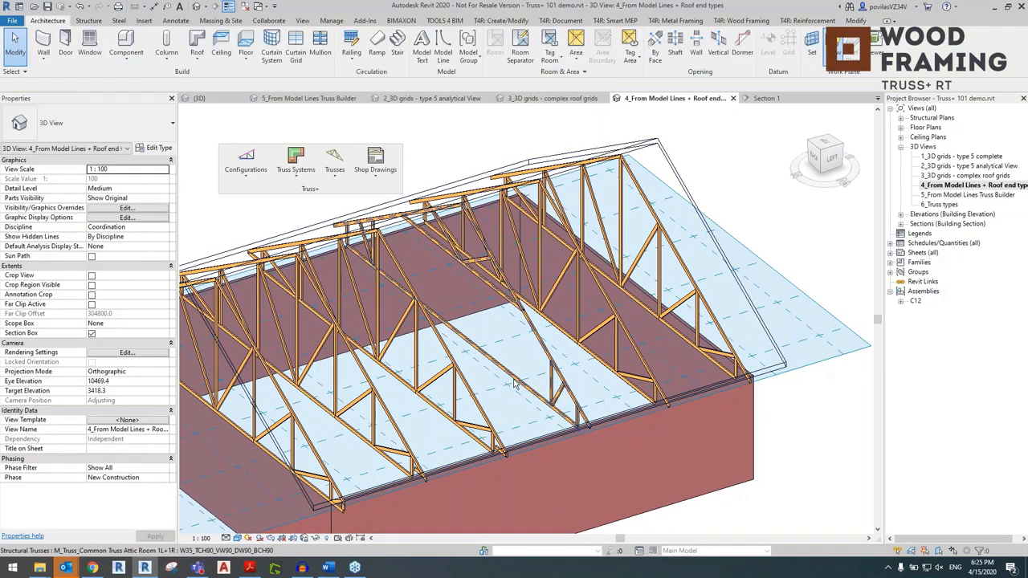
- Modify the new attic truss's ends to the boxed overhang end type with 500 height and 500 width
left_click(461, 336)
left_click(331, 170)
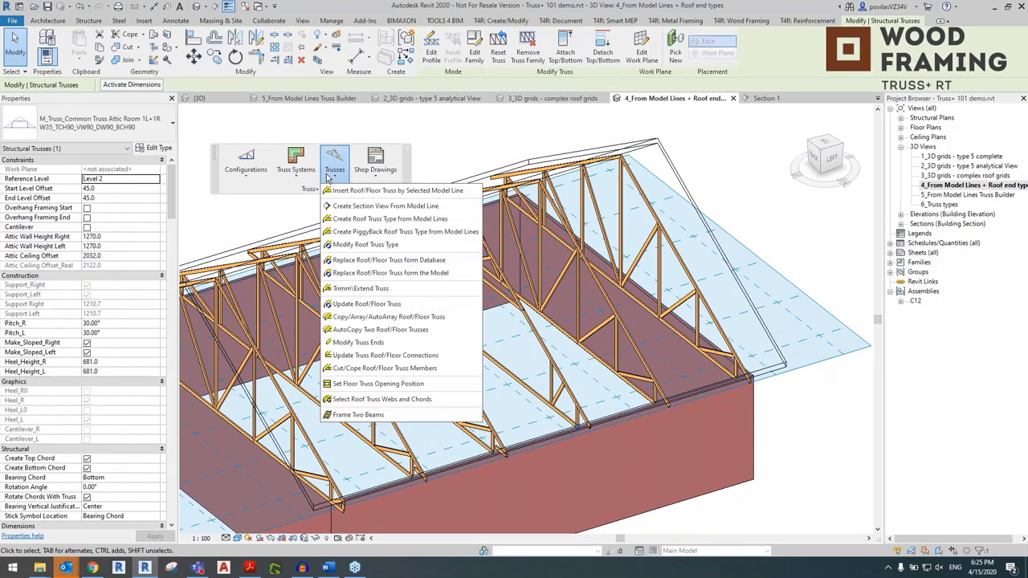
left_click(405, 342)
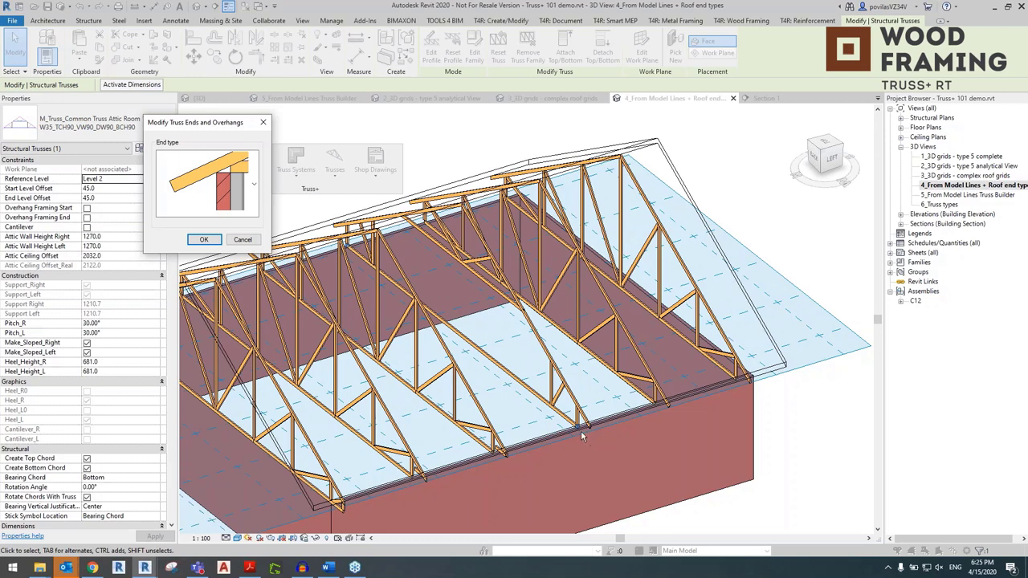
left_click(249, 180)
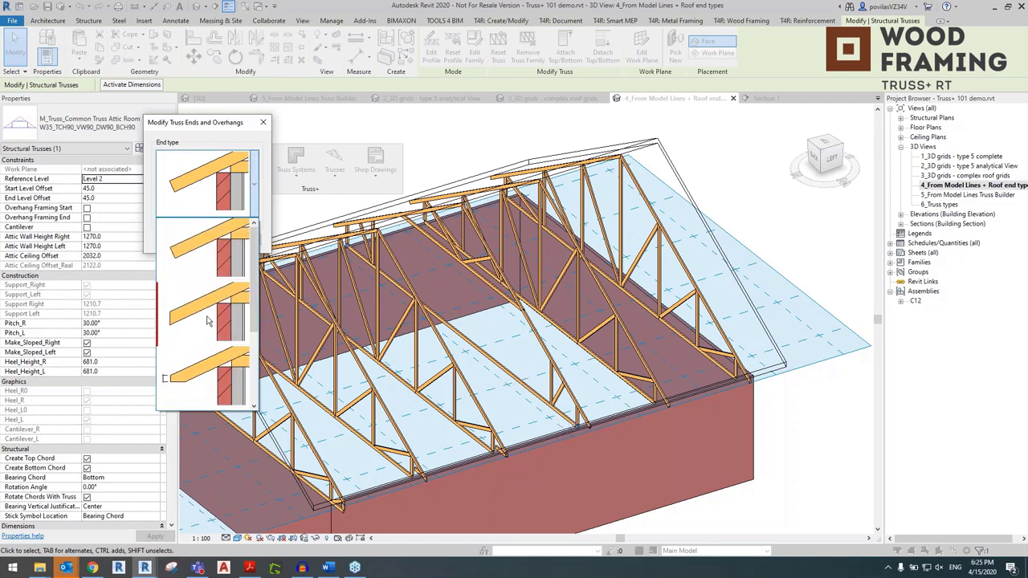
left_click_drag(251, 245, 247, 305)
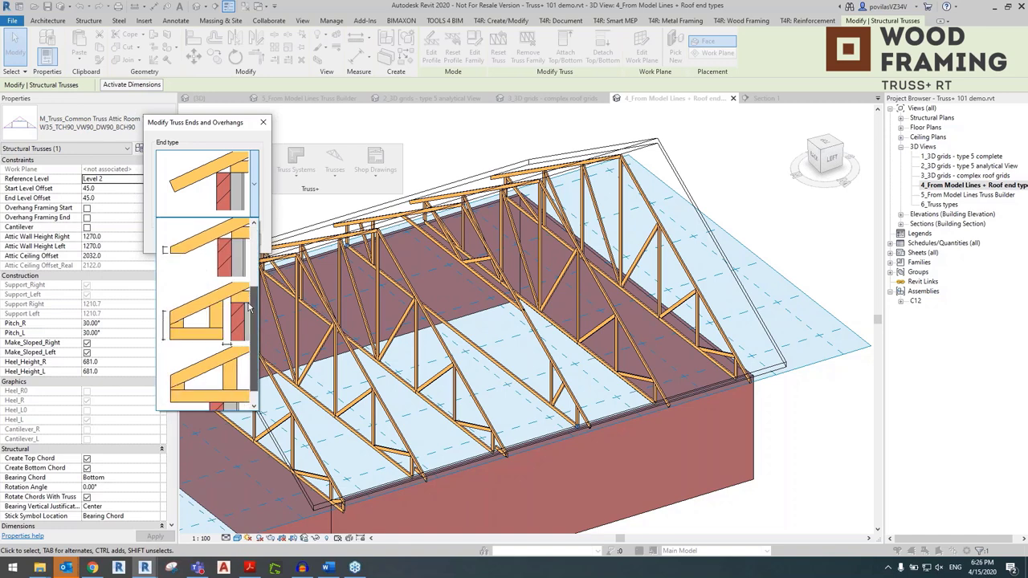
left_click(226, 314)
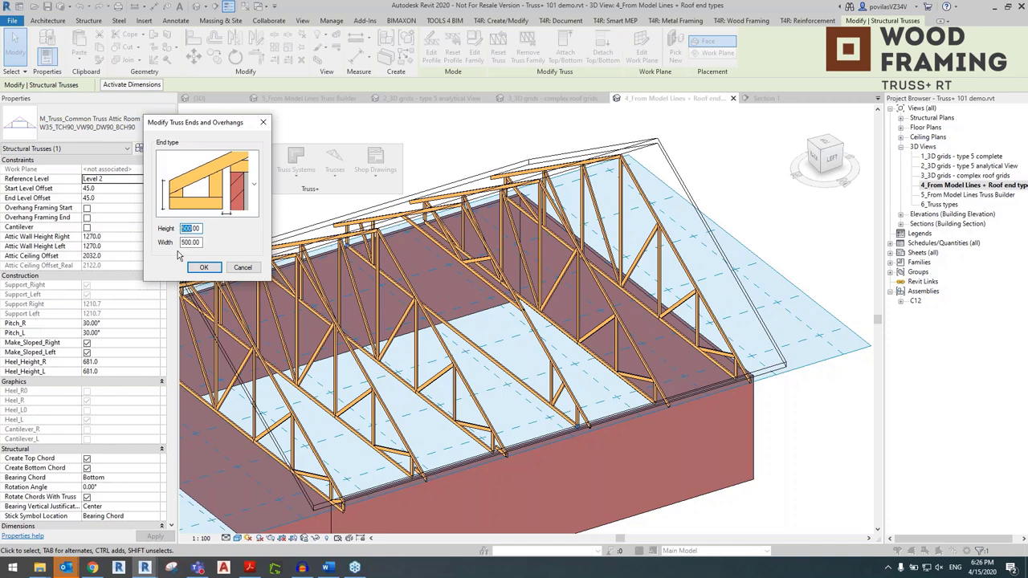
left_click(203, 268)
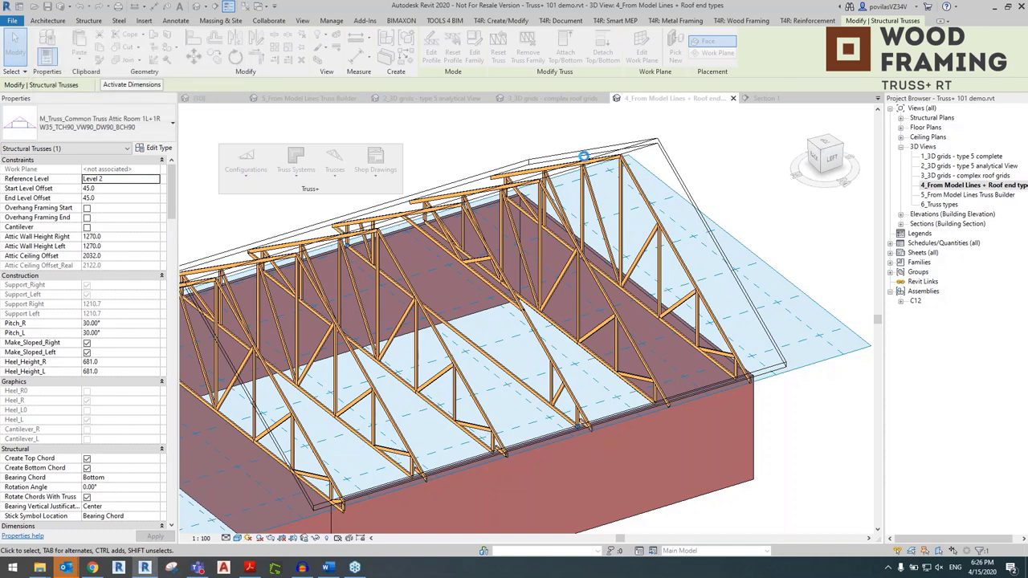
- Inspect the boxed overhang framing at the truss ends along the wall from close up
middle_click_drag(271, 384, 653, 203, "shift")
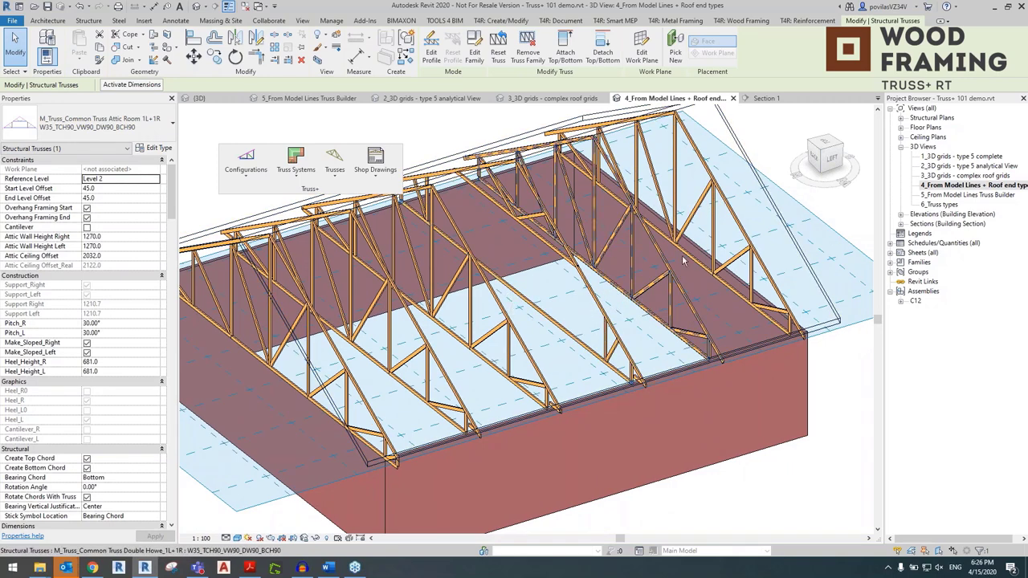
middle_click_drag(414, 375, 481, 354, "shift")
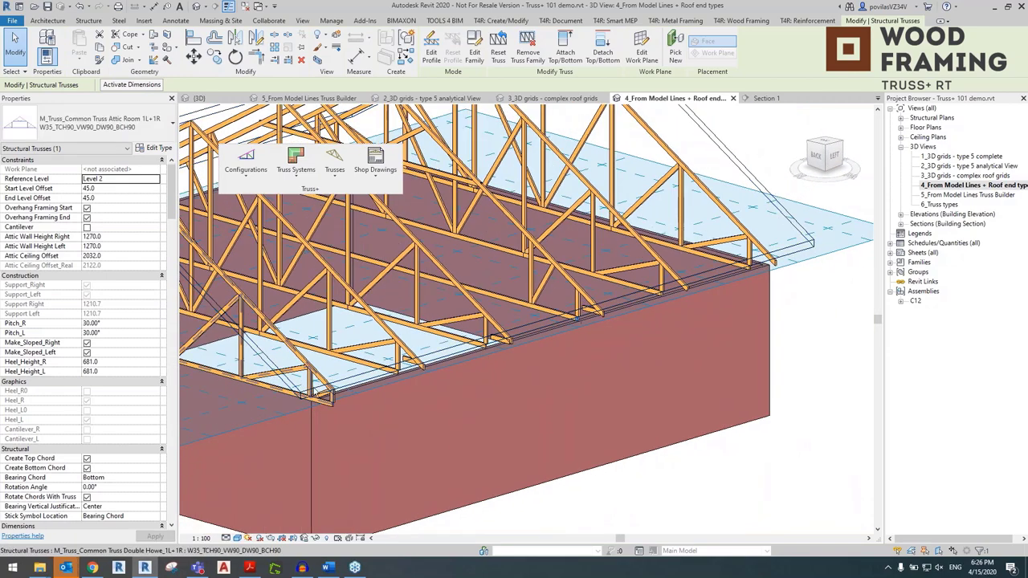
scroll(317, 406, "up", 4)
scroll(293, 383, "down", 3)
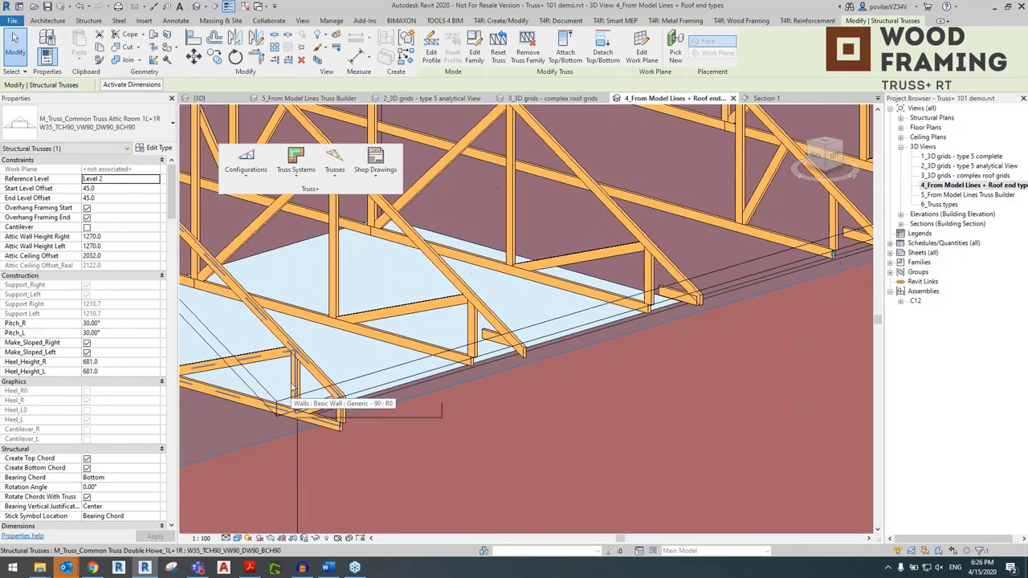
middle_click_drag(293, 384, 448, 383)
left_click(410, 387)
left_click(428, 396)
mouse_move(537, 359)
middle_mouse_down("shift")
mouse_move(481, 374)
mouse_move(678, 363)
mouse_move(598, 370)
mouse_move(450, 434)
mouse_move(545, 365)
middle_mouse_up("shift")
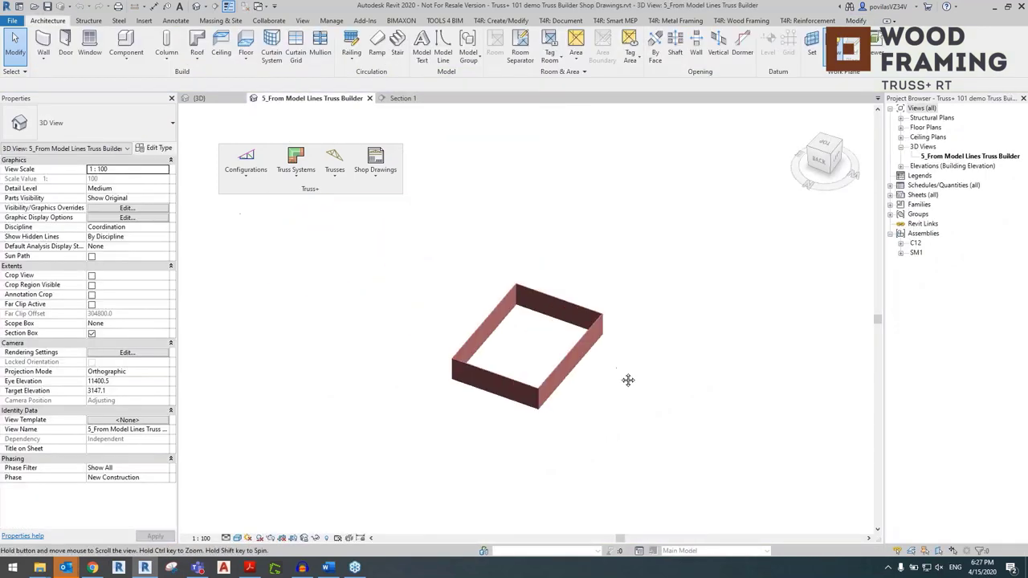
scroll(543, 316, "up", 5)
middle_click_drag(531, 326, 559, 326, "shift")
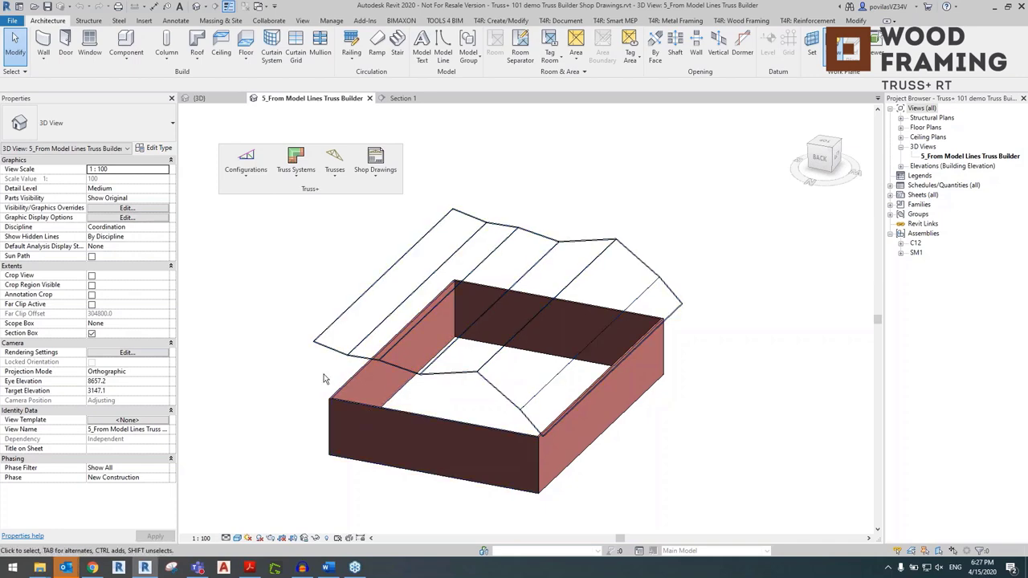
middle_click_drag(340, 377, 497, 398, "shift")
left_click(494, 394)
key("Delete")
middle_click_drag(436, 436, 554, 332, "shift")
key("ctrl+z")
key("ctrl+y")
key("ctrl+z")
- Draw a straight model line, about 10973 mm long, across the building between the two opposite side walls beneath the roof in top view
left_click(825, 147)
left_click(443, 52)
scroll(371, 303, "up", 5)
scroll(361, 297, "down", 2)
scroll(354, 295, "up", 2)
scroll(353, 294, "down", 4)
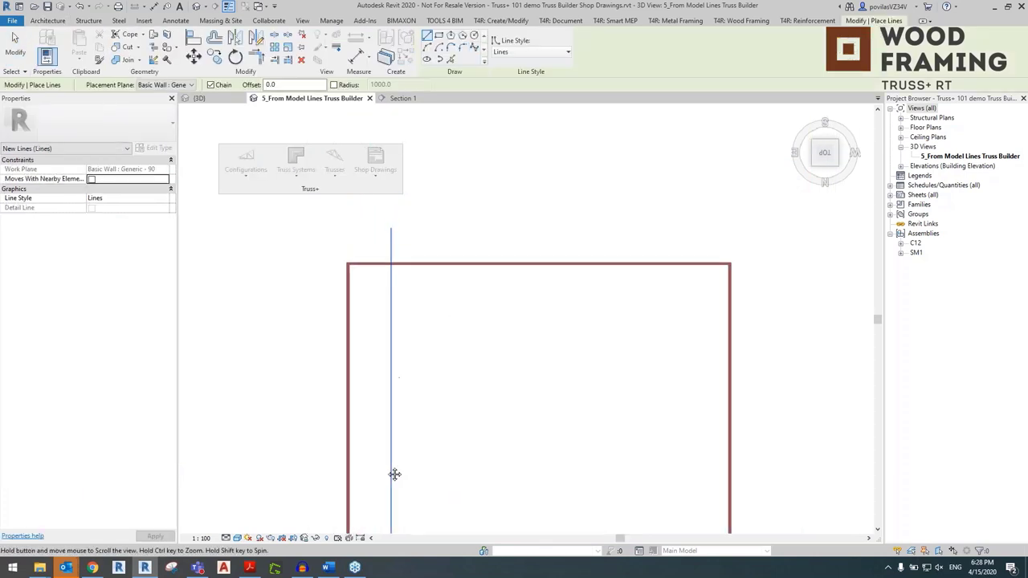
middle_click_drag(394, 474, 425, 226)
scroll(394, 312, "up", 5)
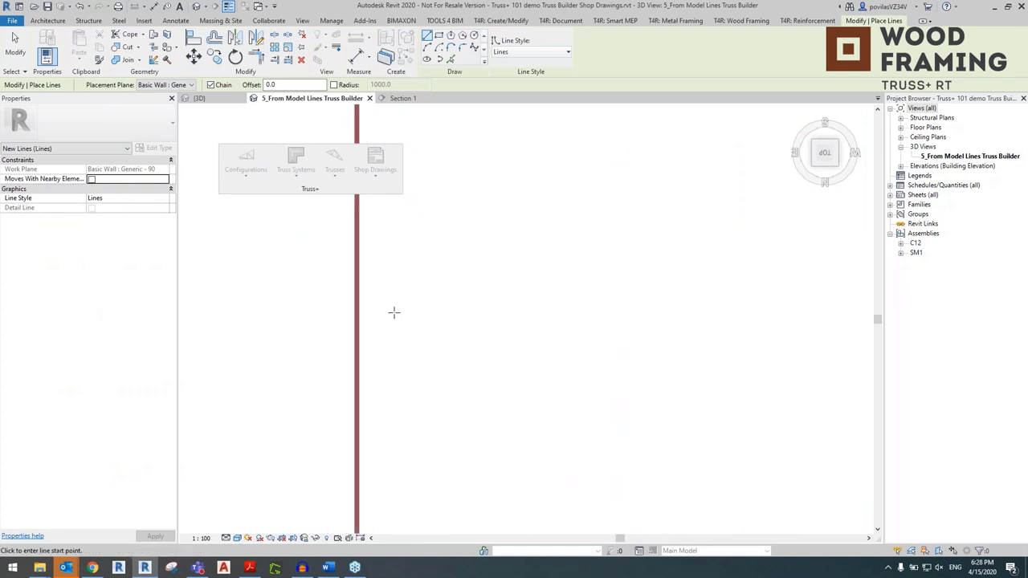
left_click(356, 299)
scroll(401, 302, "down", 5)
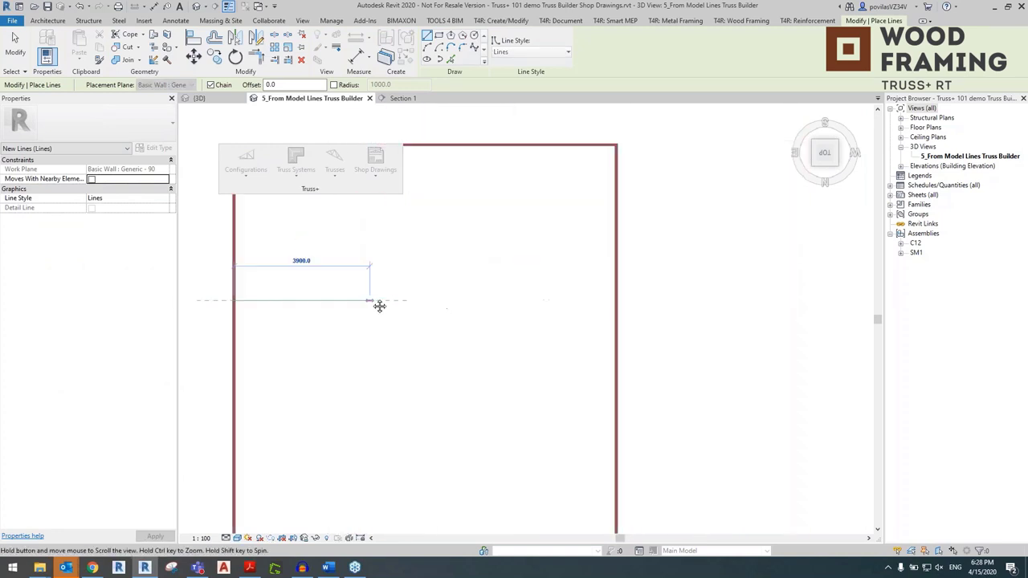
scroll(610, 292, "up", 5)
left_click(637, 291)
scroll(637, 291, "down", 3)
key("Escape")
key("Escape")
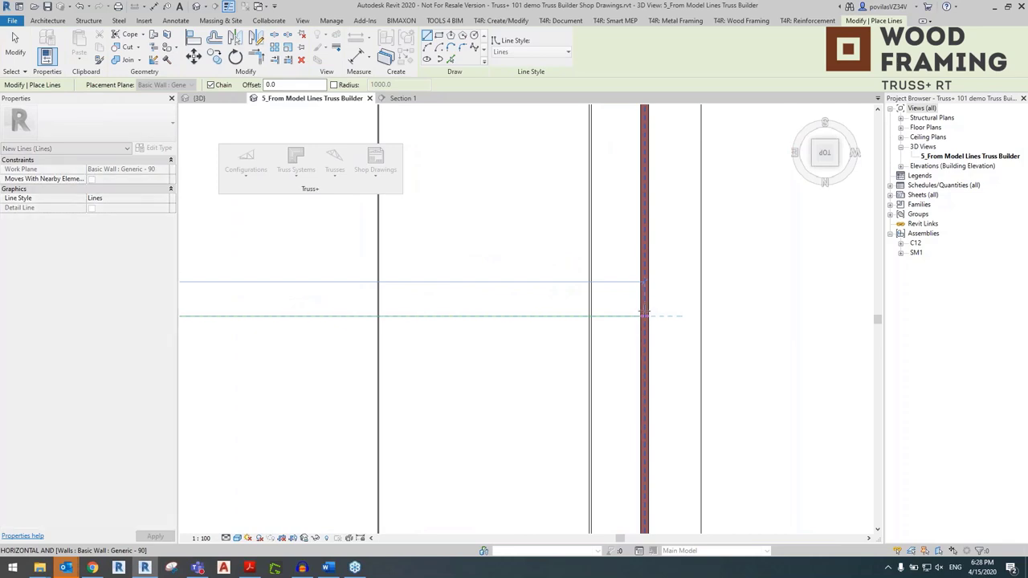
- Check the new model line's work plane settings and close them without changes
scroll(638, 291, "down", 2)
middle_click_drag(481, 322, 450, 407, "shift")
left_click(520, 353)
middle_click_drag(522, 351, 497, 389, "shift")
scroll(498, 385, "down", 3)
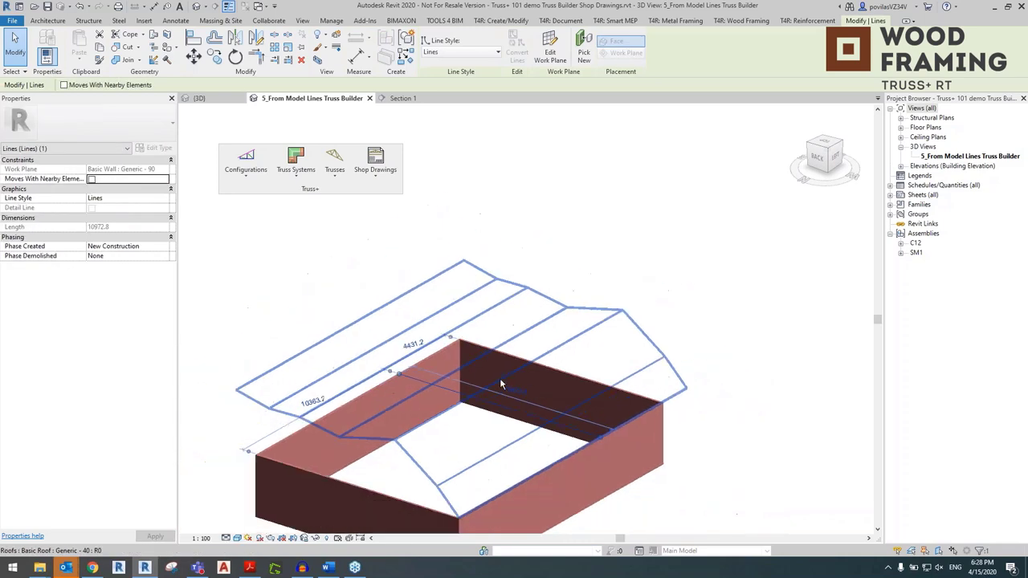
left_click(551, 55)
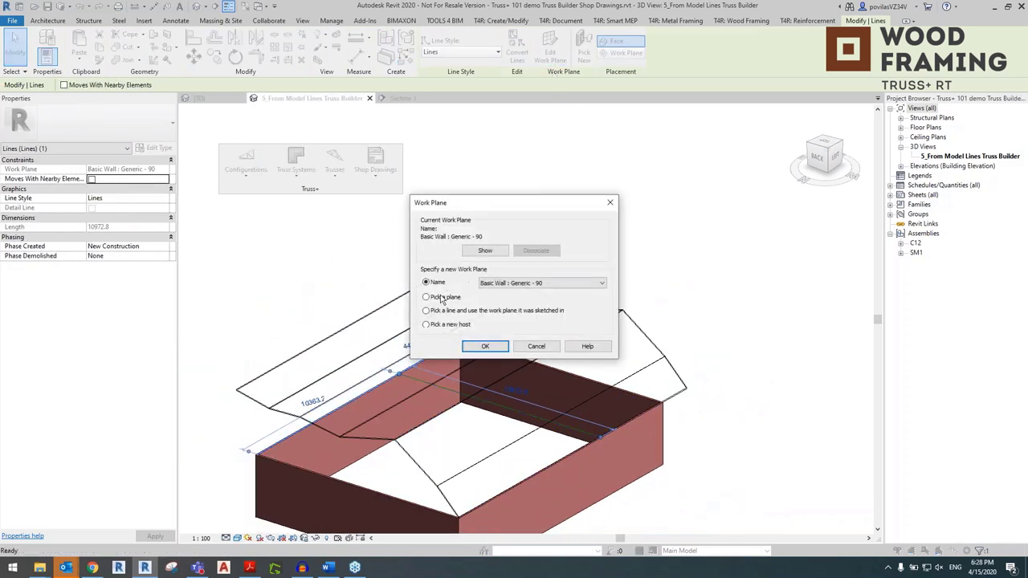
left_click(609, 202)
key("Escape")
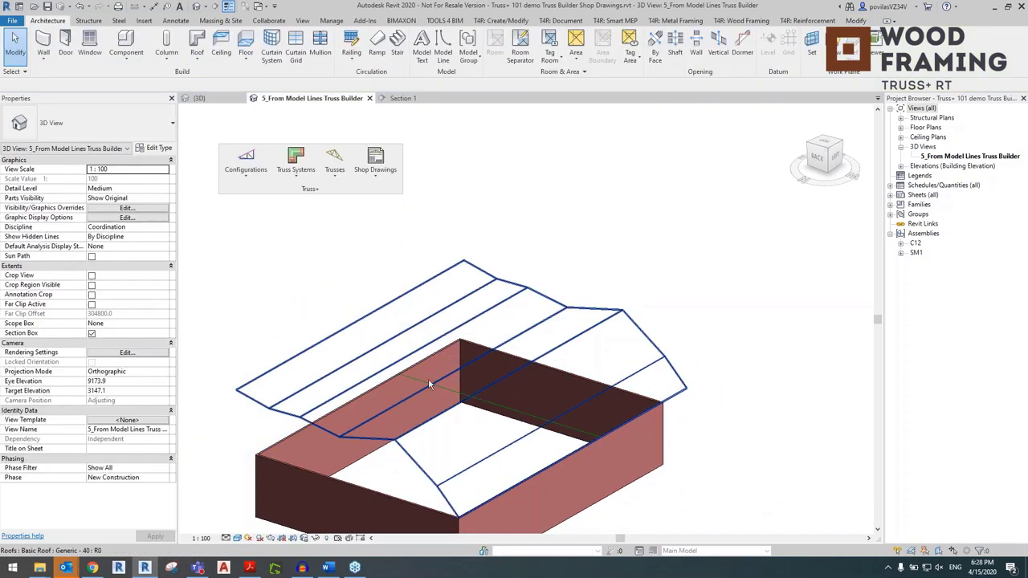
- Create a section view from the model line that spans between the walls
left_click(423, 383)
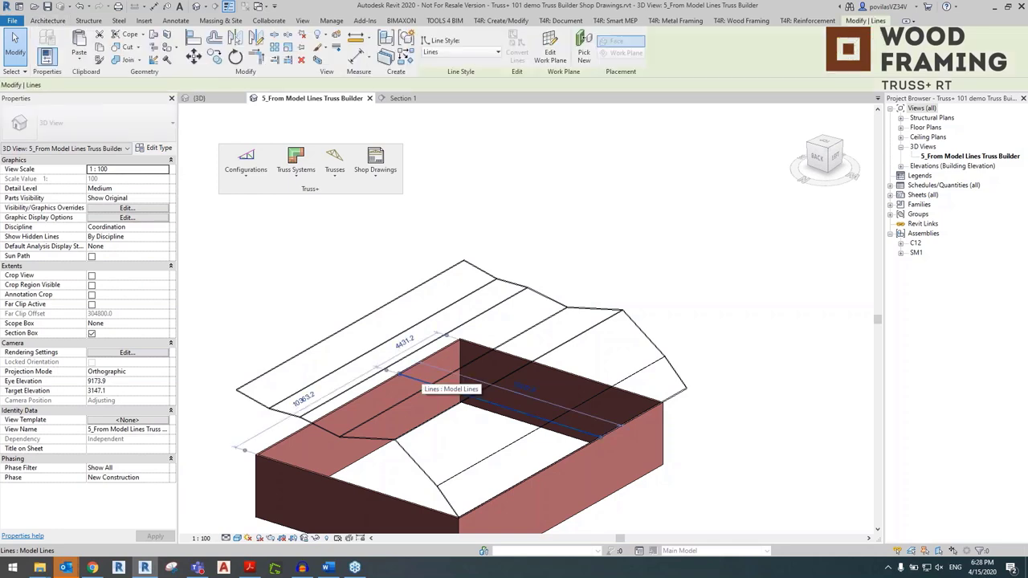
left_click(334, 160)
left_click(335, 206)
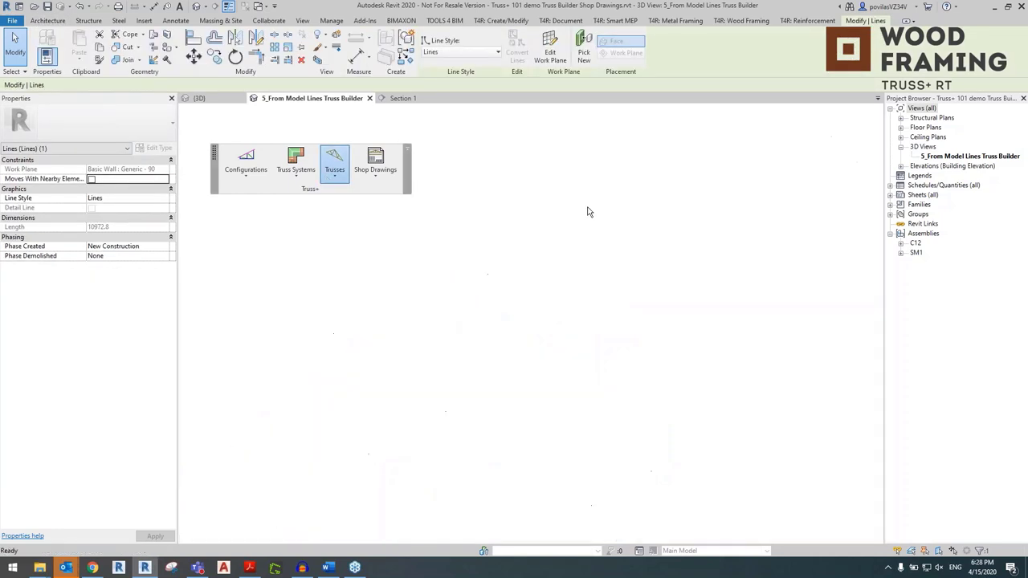
scroll(498, 286, "up", 4)
left_click(518, 357)
scroll(529, 365, "down", 1)
- Create a roof truss type from the model line in the section, adding a diagonal web in each of panels P1 to P6
left_click(493, 381)
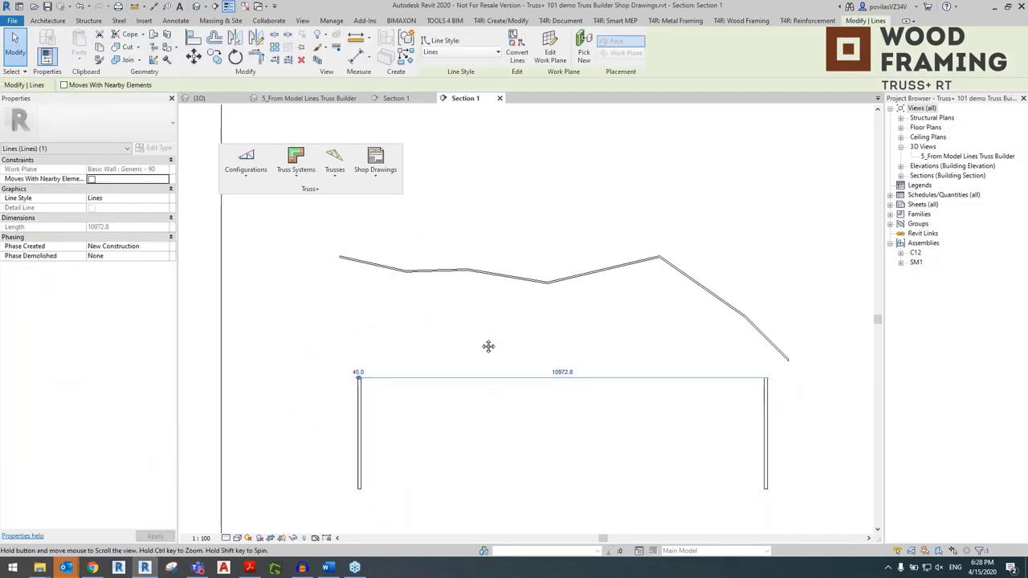
middle_click_drag(488, 346, 424, 333)
left_click(334, 167)
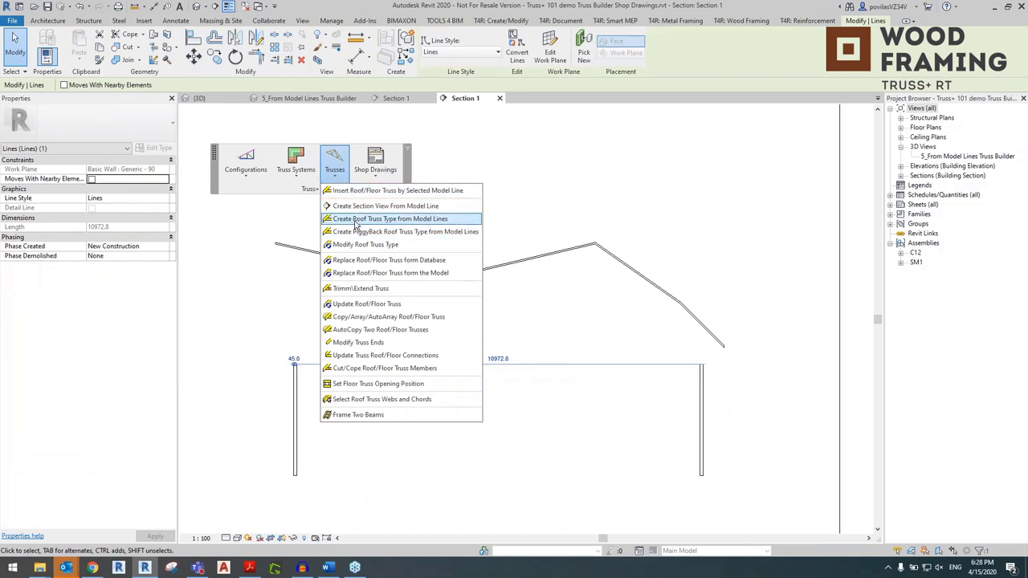
left_click(447, 220)
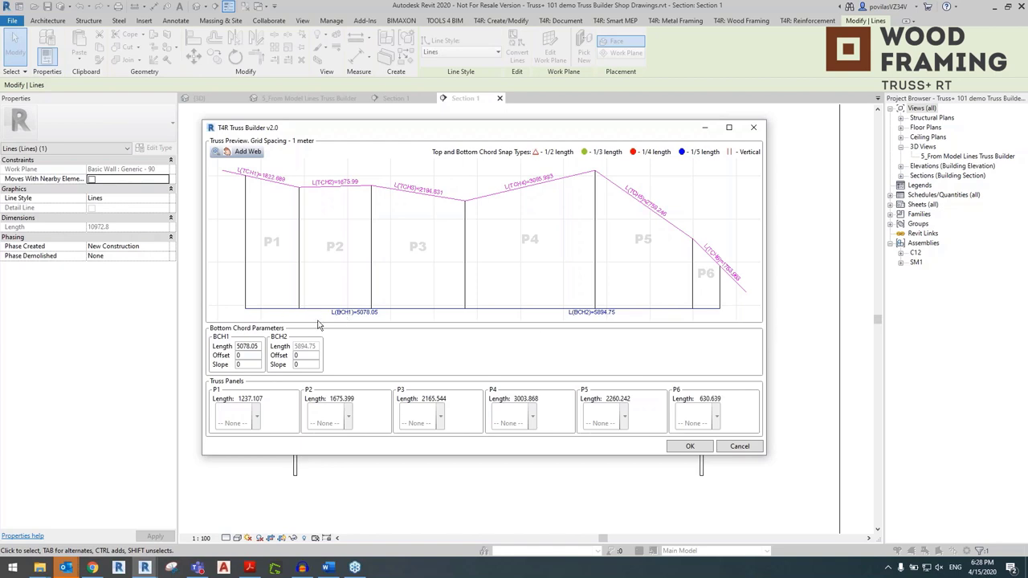
left_click(246, 152)
left_click(245, 175)
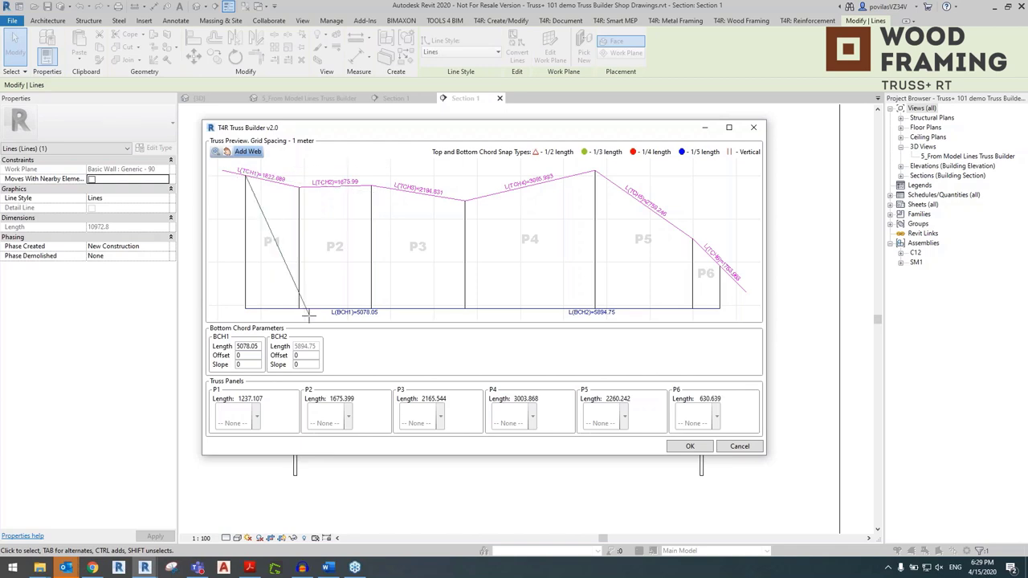
left_click(299, 308)
left_click(371, 186)
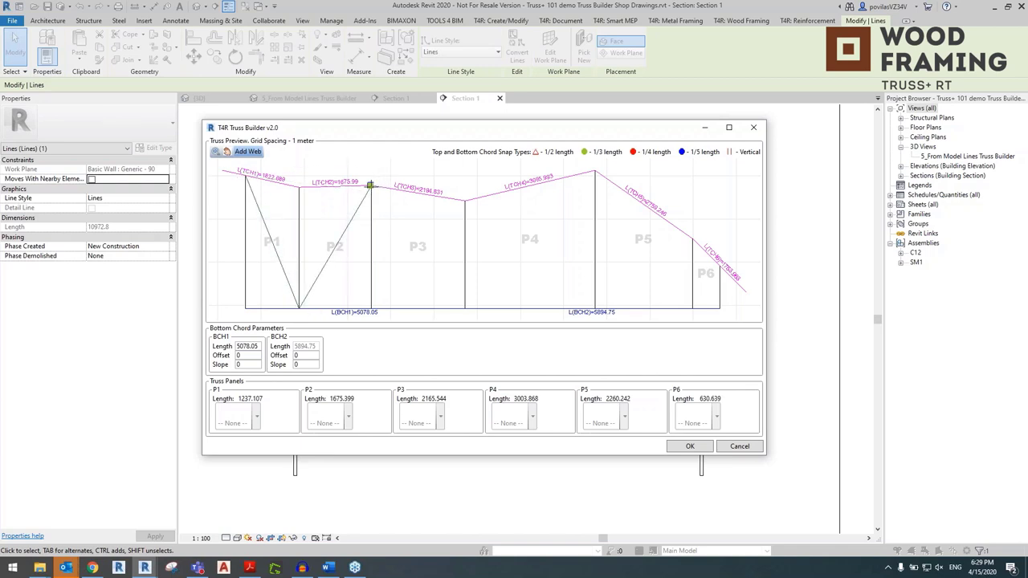
left_click(465, 307)
left_click(594, 171)
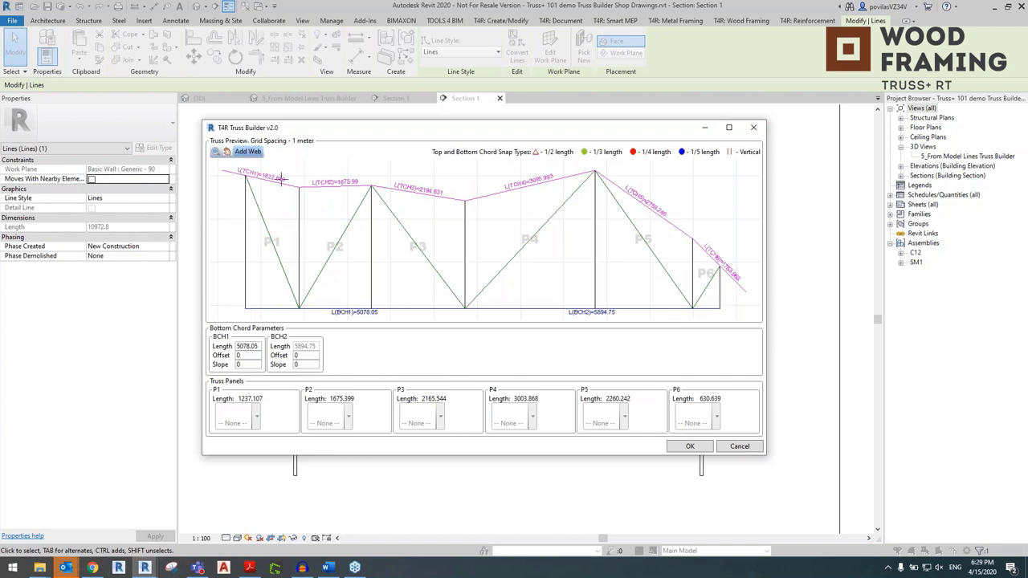
left_click(246, 306)
left_click(692, 447)
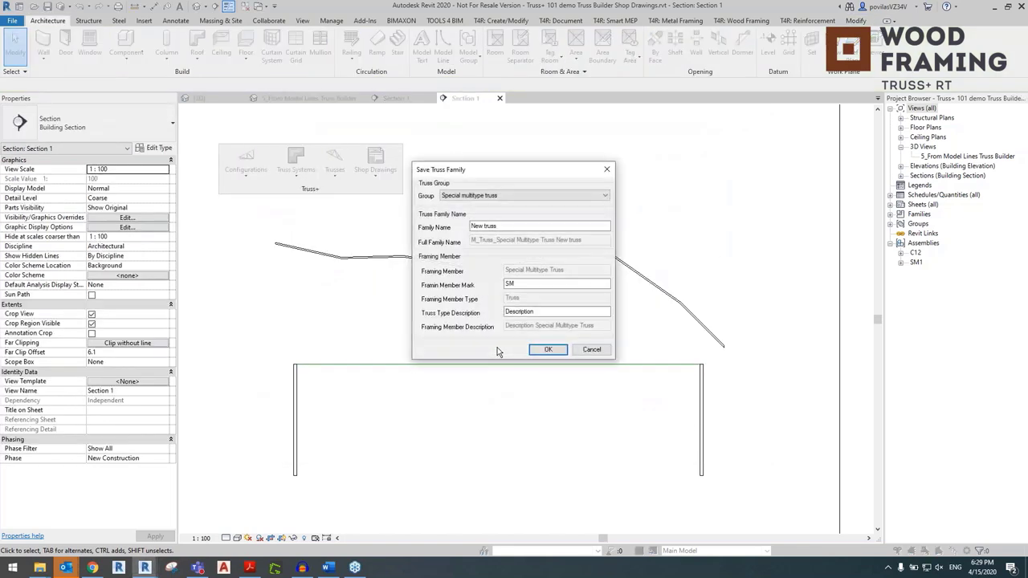
- Save the truss family in the Special multitype truss group, appending the presenter's first name to the family name New truss
left_click_drag(512, 172, 502, 201)
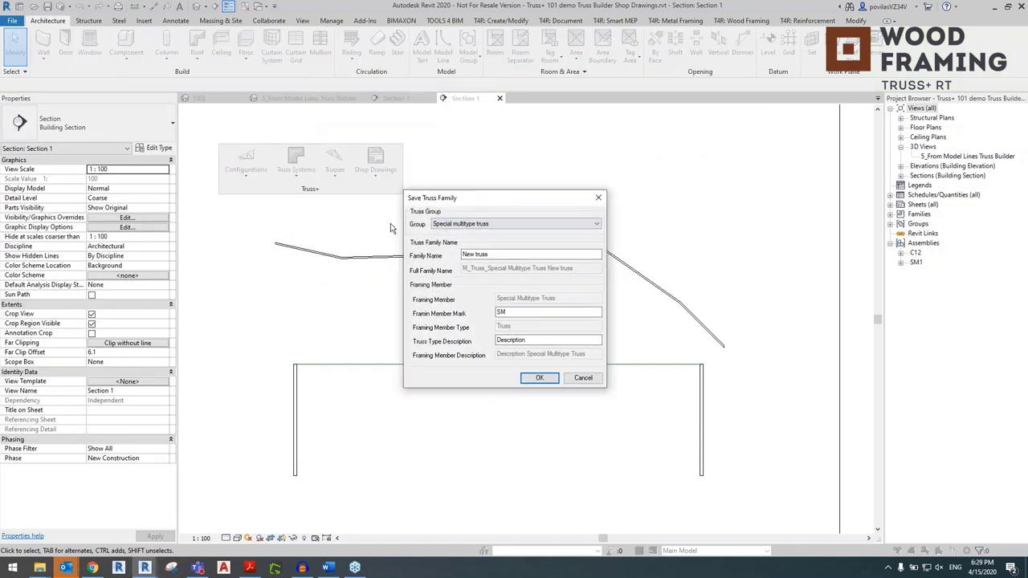
left_click(498, 229)
left_click(498, 229)
left_click(530, 255)
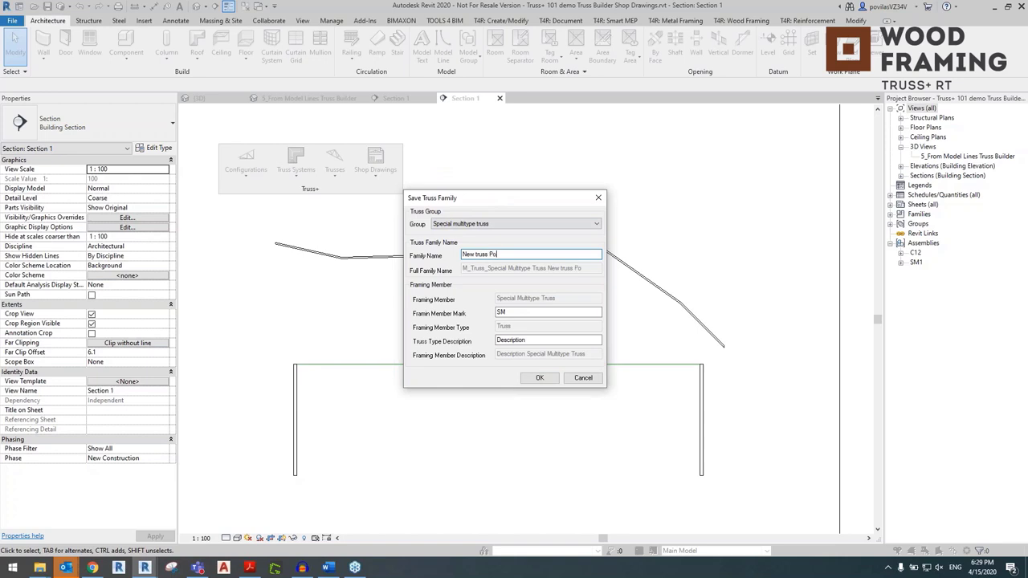
left_click(536, 379)
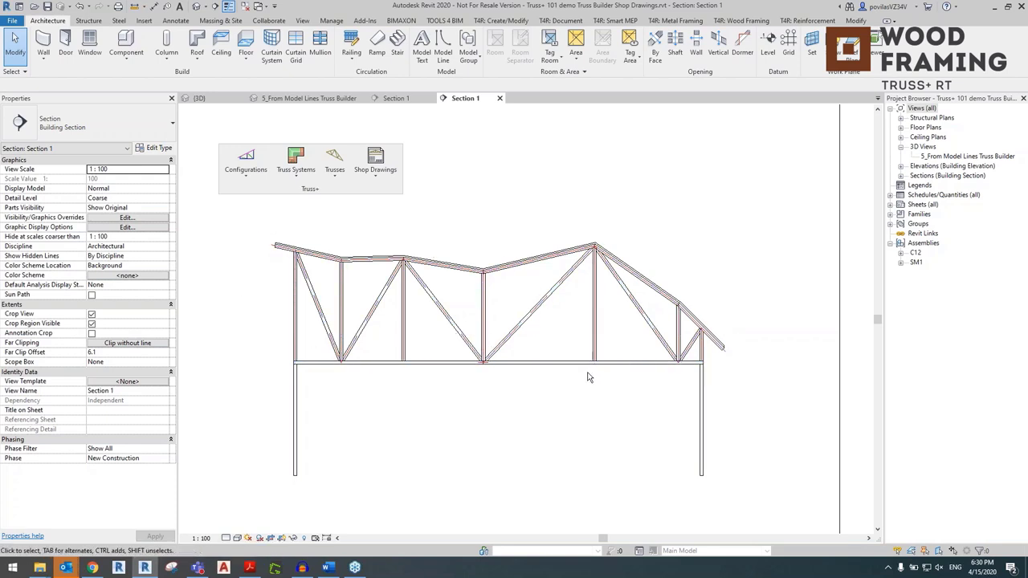
- Return to the 3D view 5_From Model Lines Truss Builder and bring the new truss into view
left_click(405, 98)
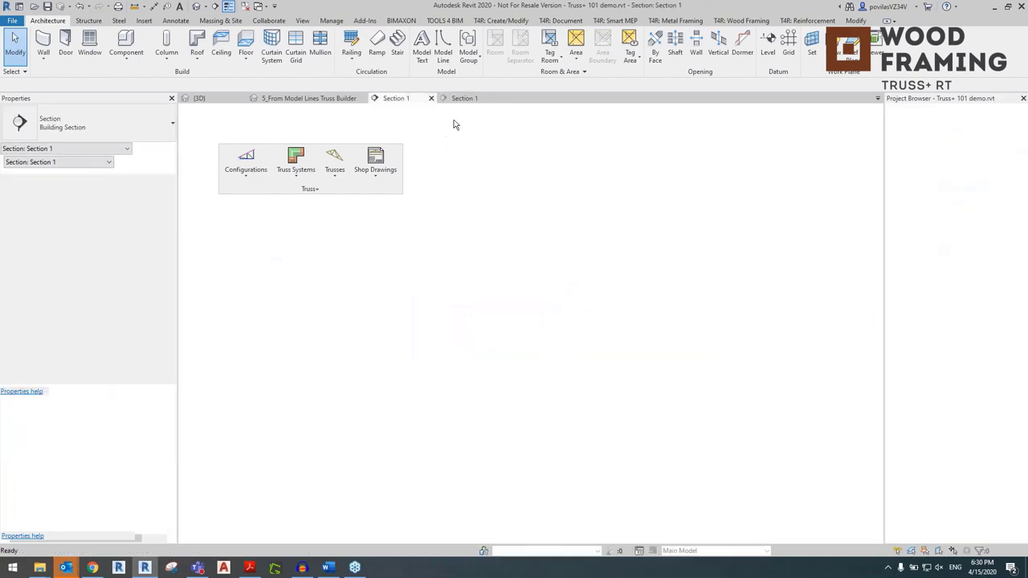
left_click(465, 98)
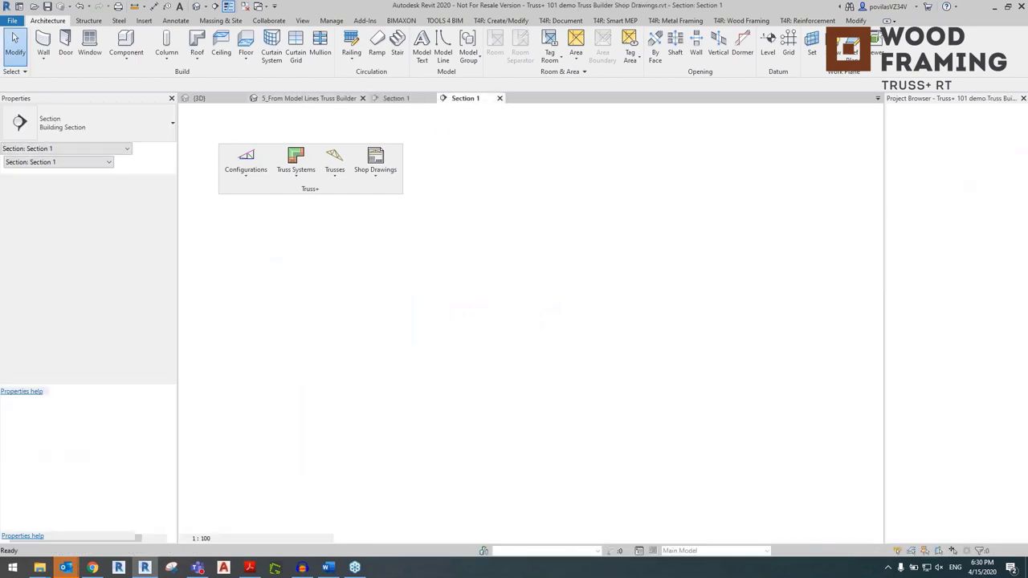
left_click(304, 98)
middle_click_drag(470, 358, 851, 393, "shift")
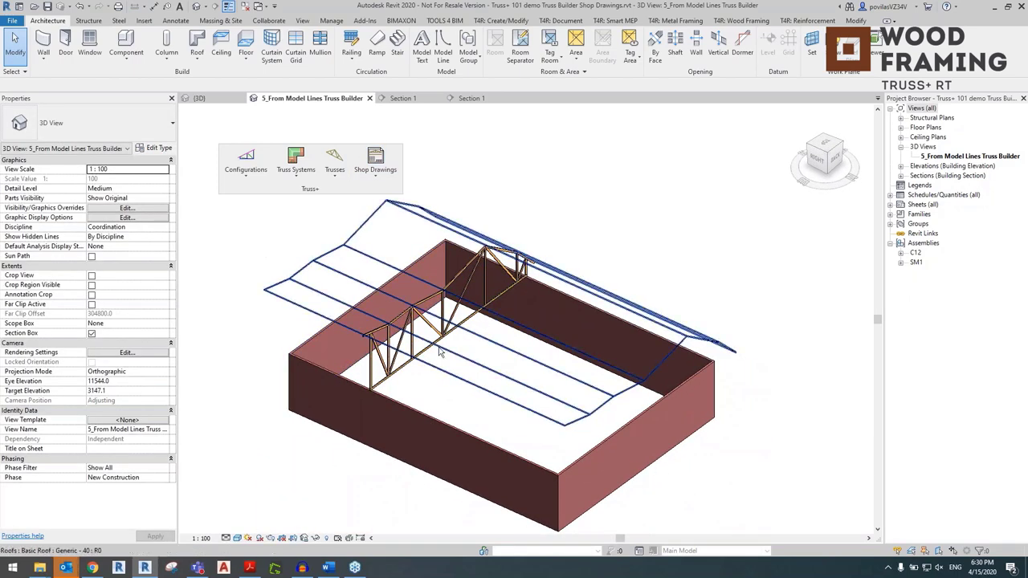
- Array the new special multitype truss in the Left direction with a spacing of 600
left_click(396, 374)
left_click(334, 160)
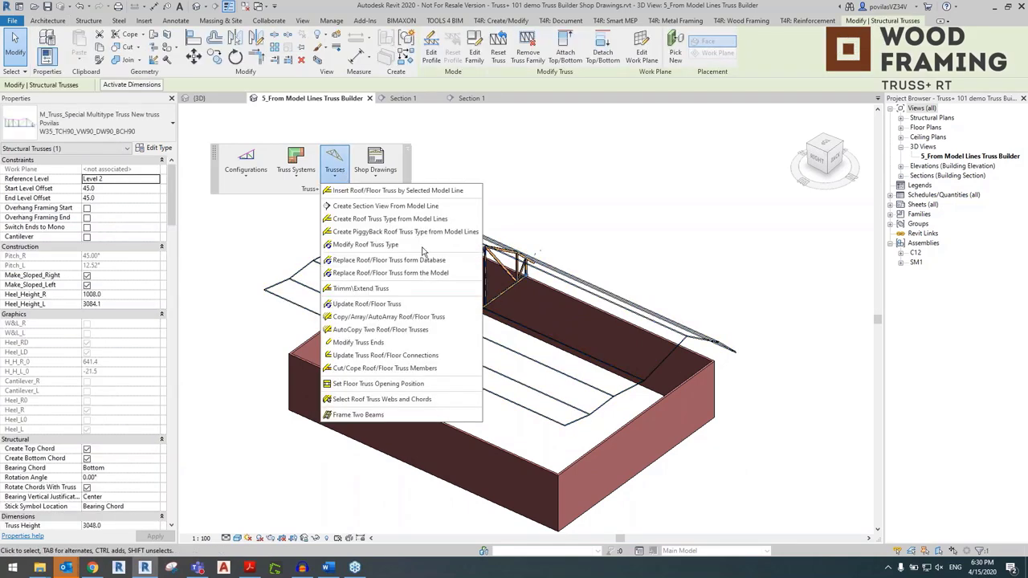
left_click(433, 317)
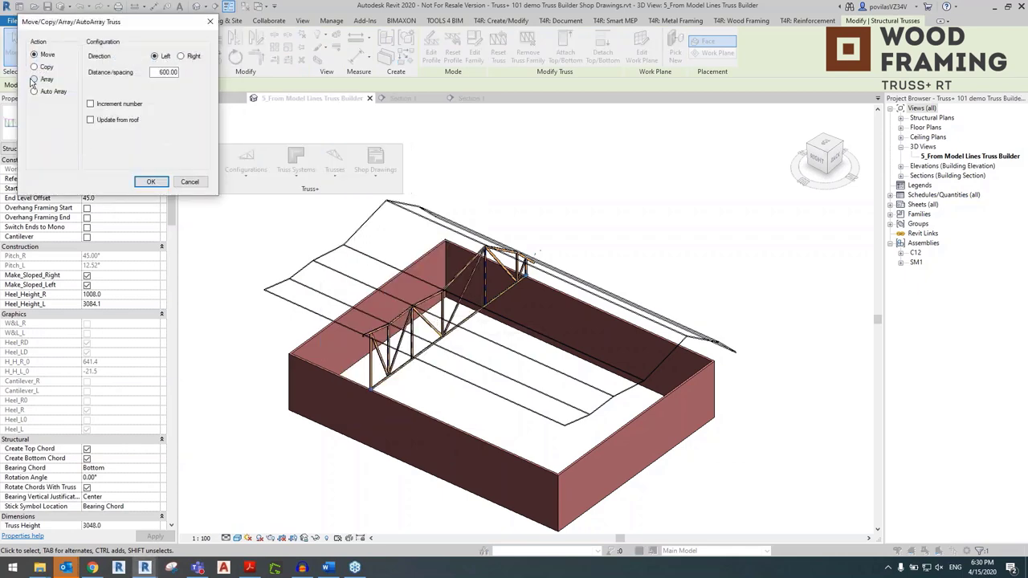
left_click(34, 80)
left_click(148, 183)
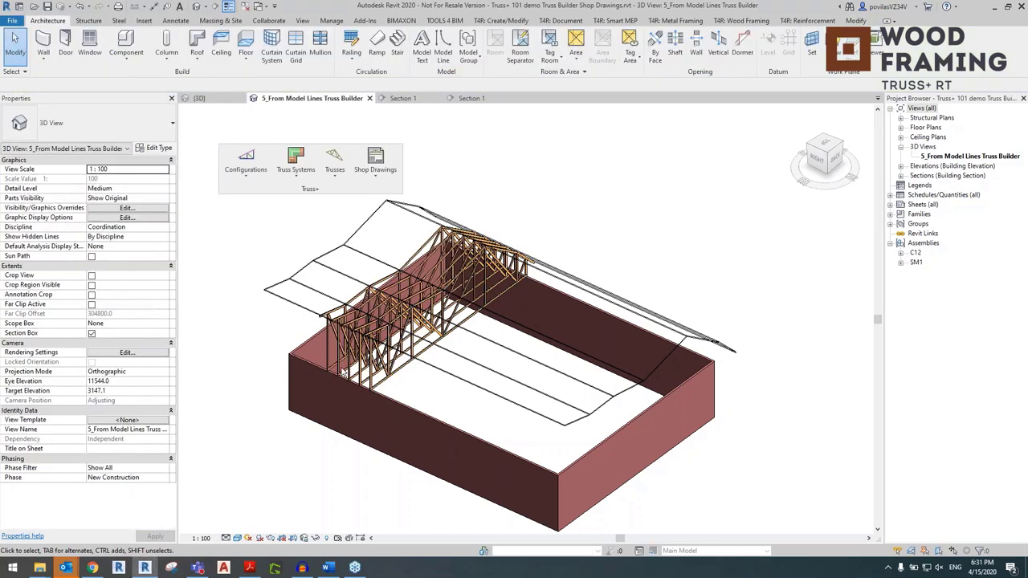
- Examine how the arrayed trusses sit beneath the roof and on the walls from several sides
scroll(329, 347, "up", 5)
scroll(329, 347, "down", 3)
scroll(325, 328, "up", 3)
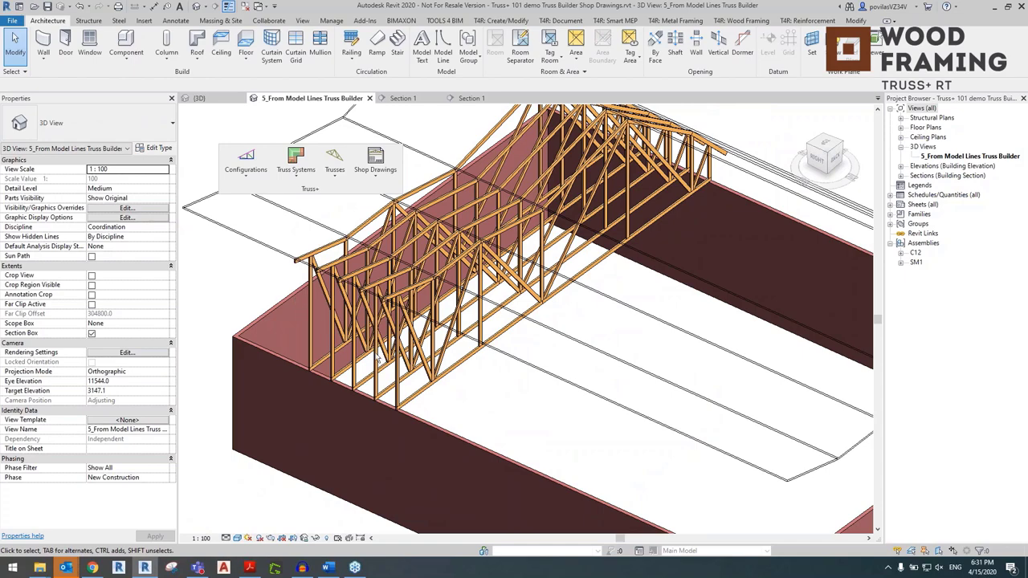
scroll(380, 358, "down", 5)
middle_click_drag(381, 358, 617, 334, "shift")
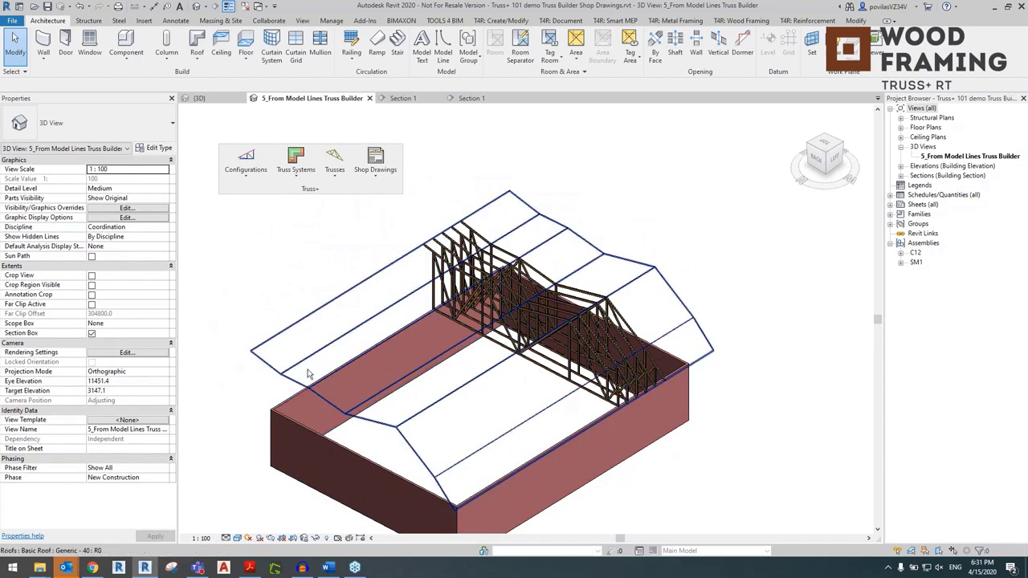
middle_click_drag(600, 299, 579, 294, "shift")
middle_click_drag(534, 291, 475, 429, "shift")
- Select the truss at the open side of the array and calculate its truss volume to fill in its framing member parameters
left_click(469, 431)
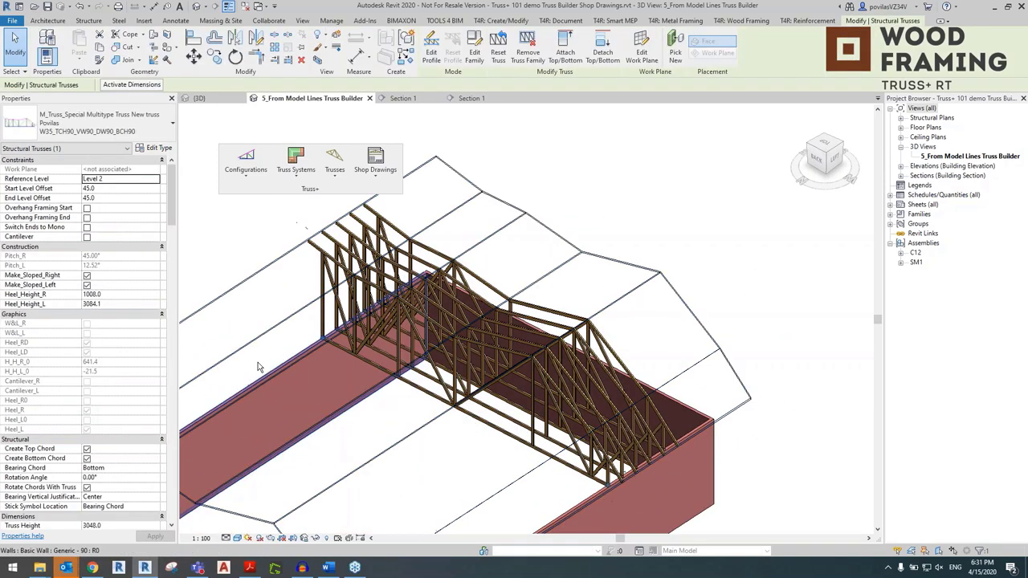
scroll(120, 305, "down", 5)
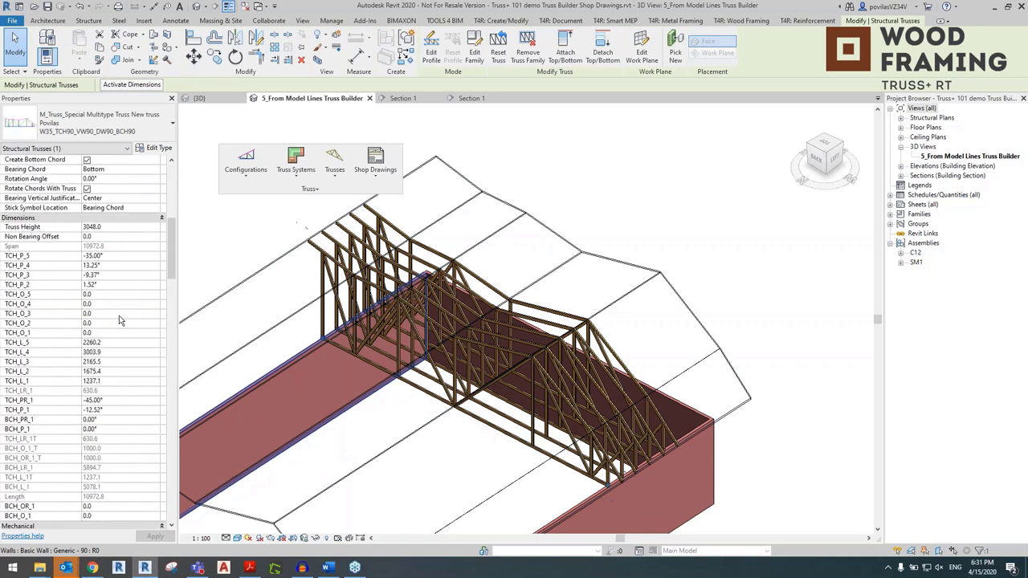
left_click_drag(169, 231, 170, 305)
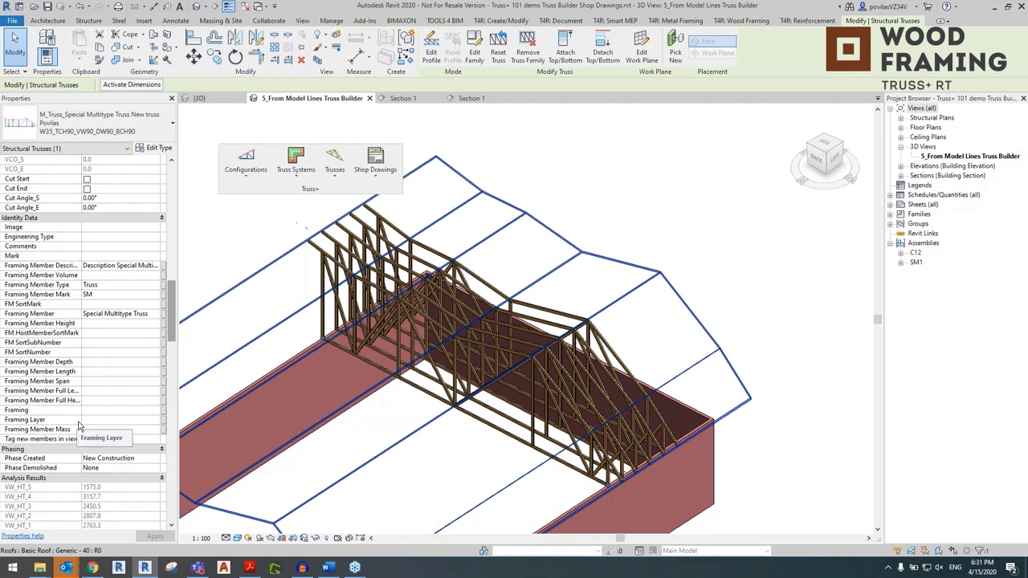
left_click(381, 181)
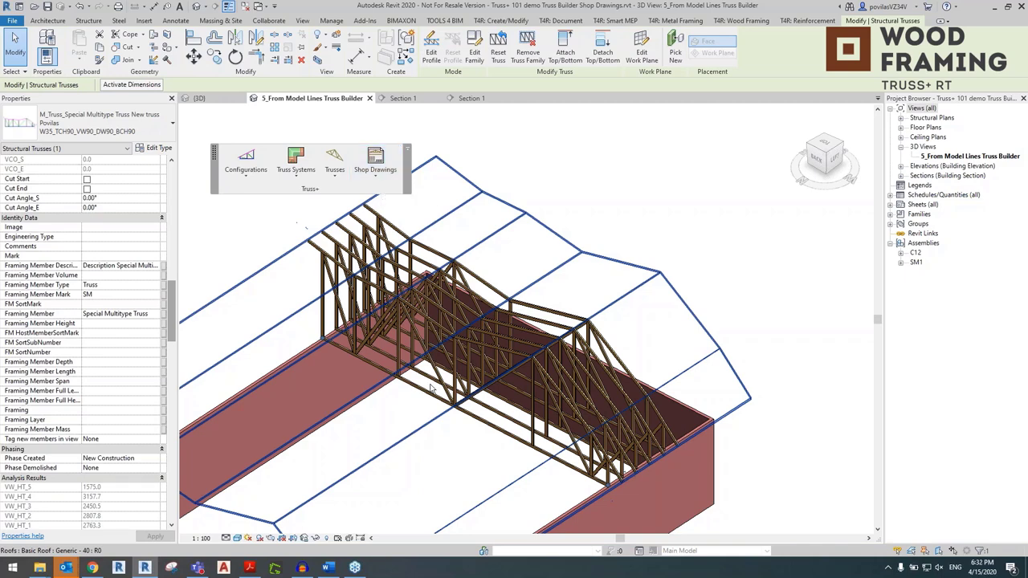
left_click(375, 180)
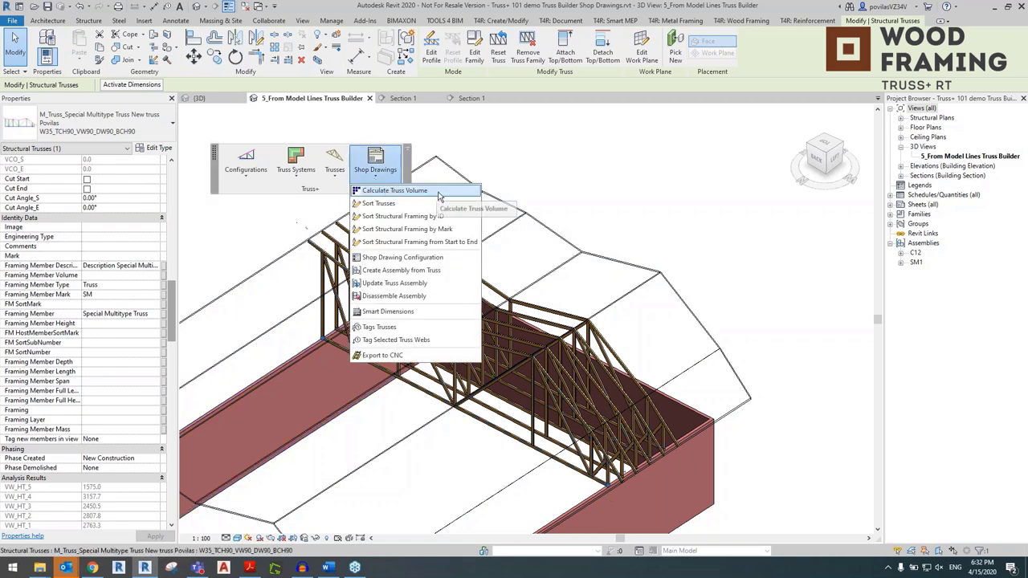
left_click(385, 190)
left_click(581, 306)
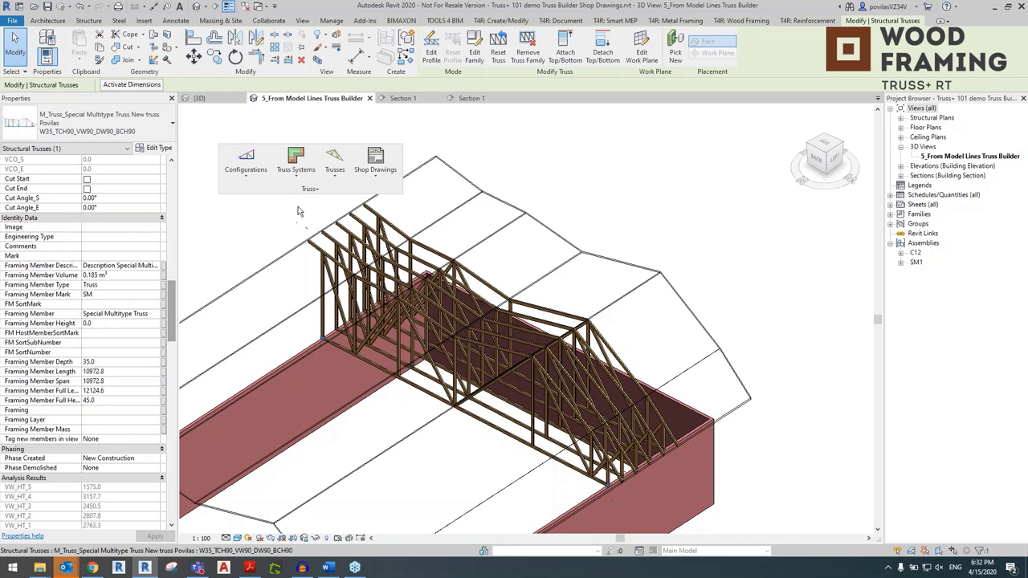
- Sort the selected truss to assign its mark, and sort its structural framing members from start to end
left_click(378, 174)
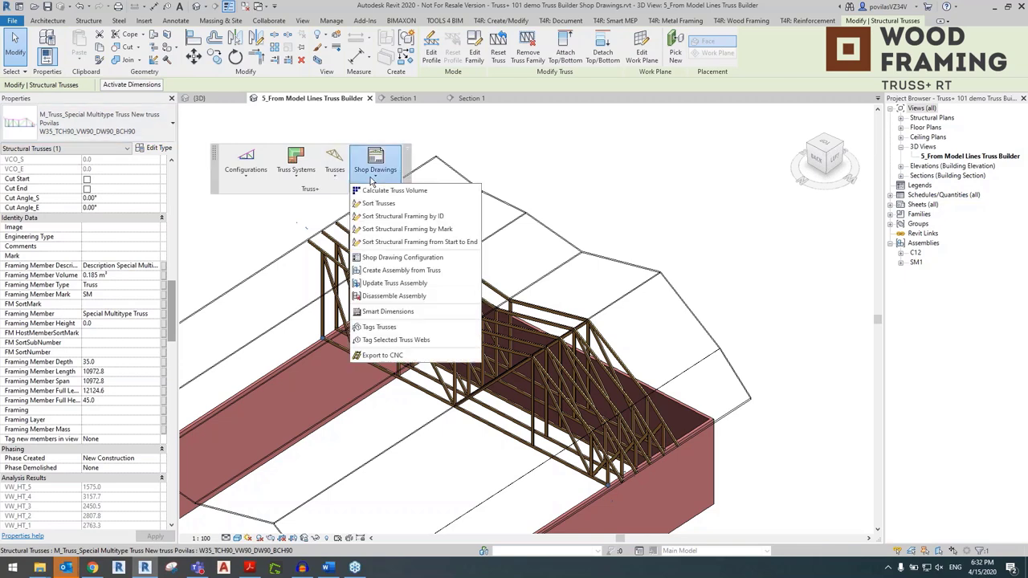
left_click(431, 204)
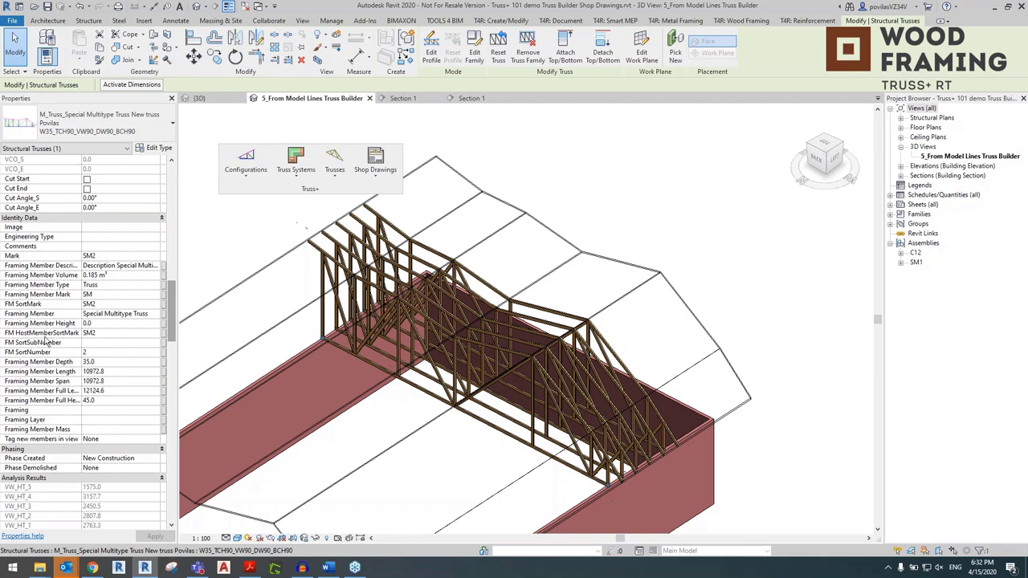
left_click(375, 178)
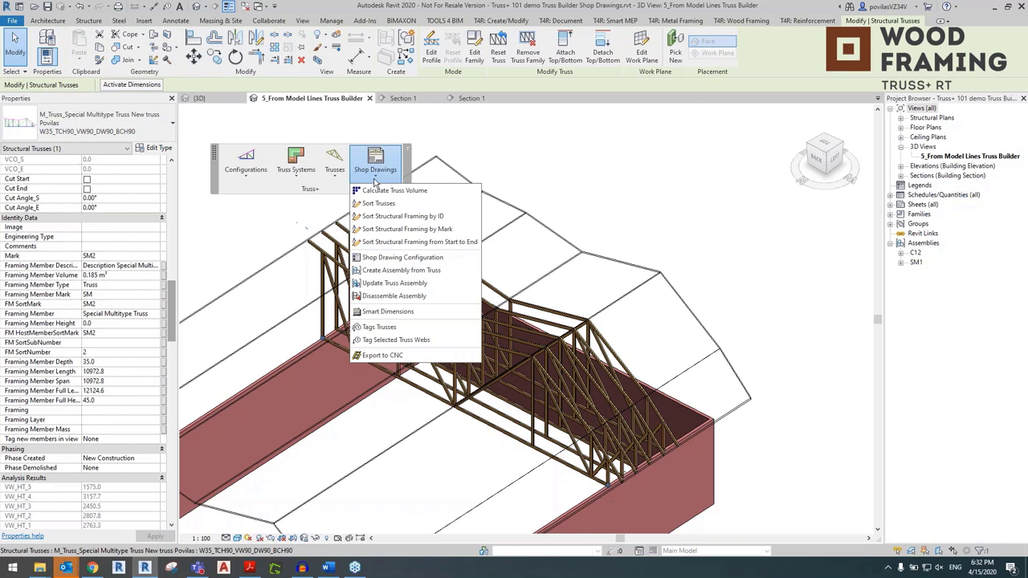
left_click(438, 242)
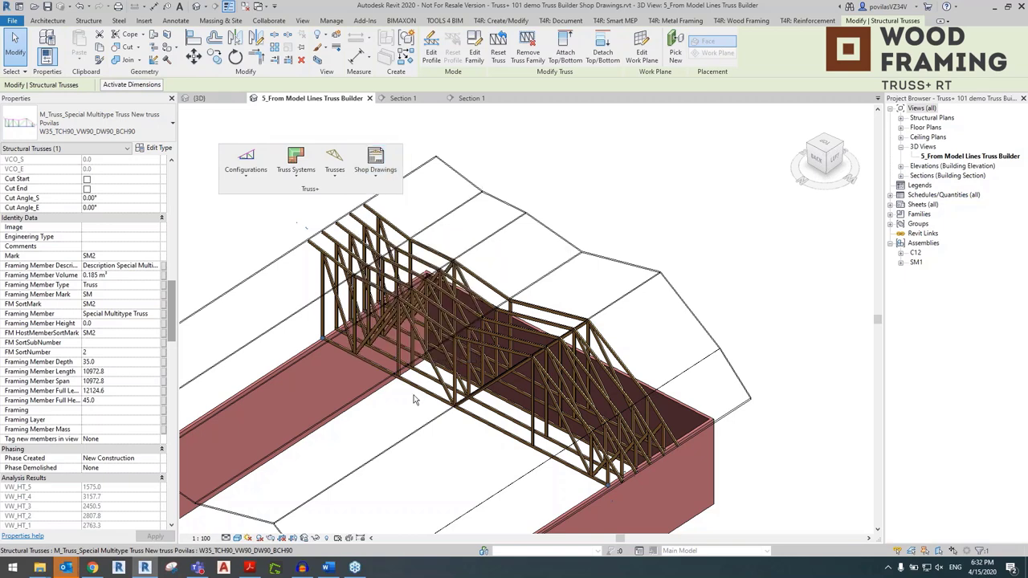
- Reselect the outermost truss of the array, create a shop drawing assembly from it and dismiss the resulting report
key("Escape")
left_click(330, 347)
key("Escape")
left_click(329, 344)
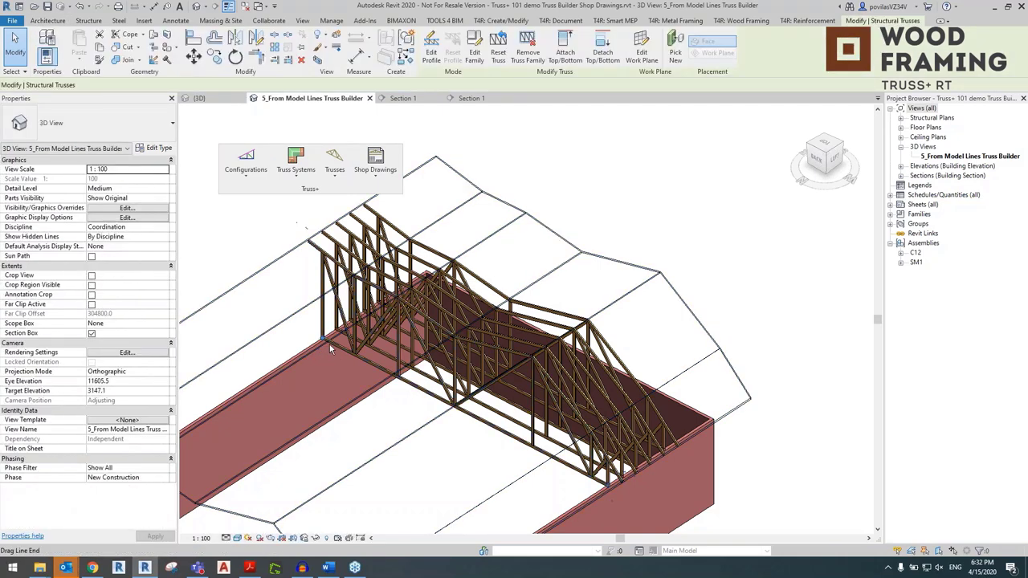
key("Escape")
scroll(336, 350, "up", 2)
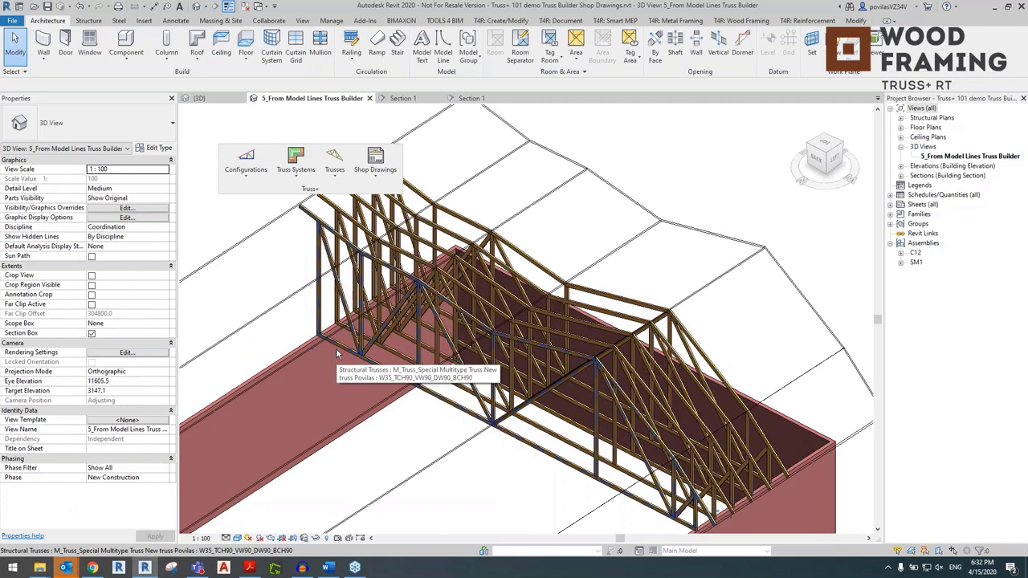
left_click(337, 353)
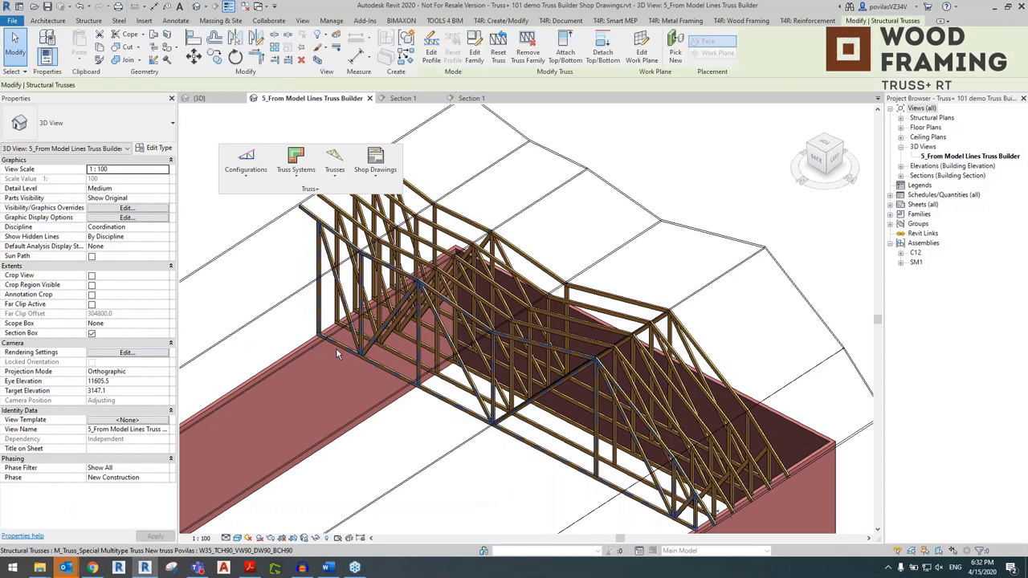
left_click(378, 178)
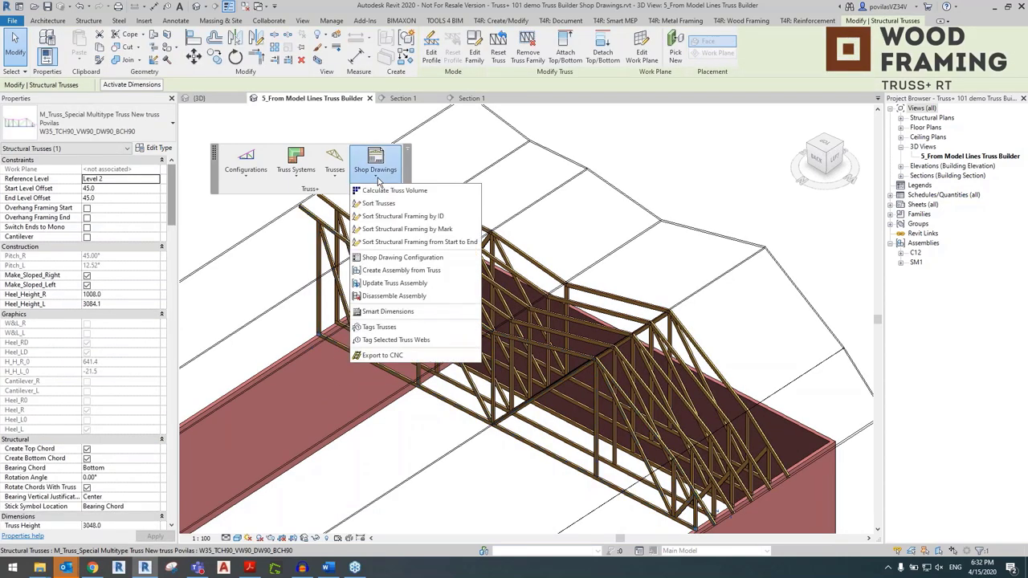
left_click(462, 273)
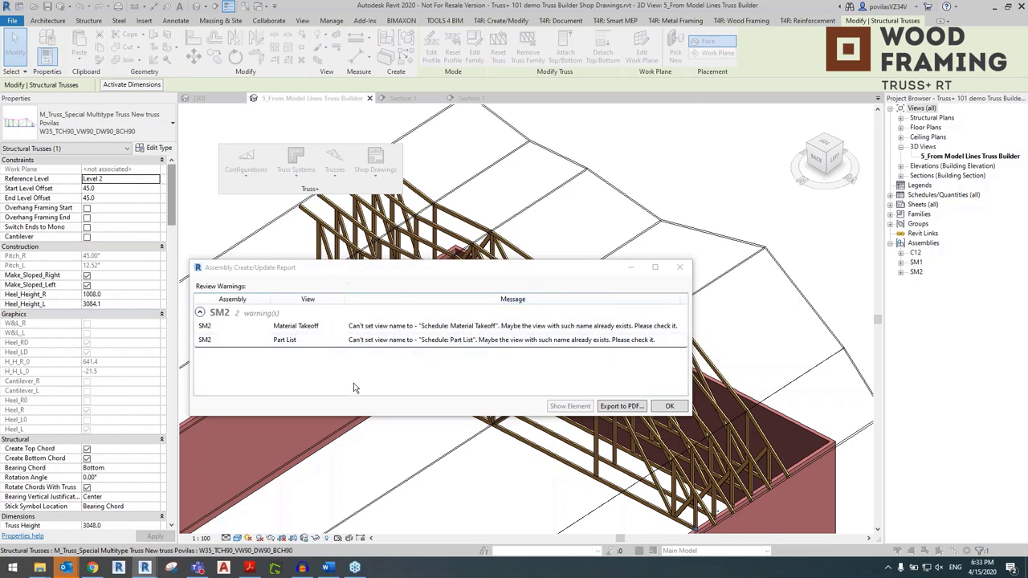
left_click(669, 406)
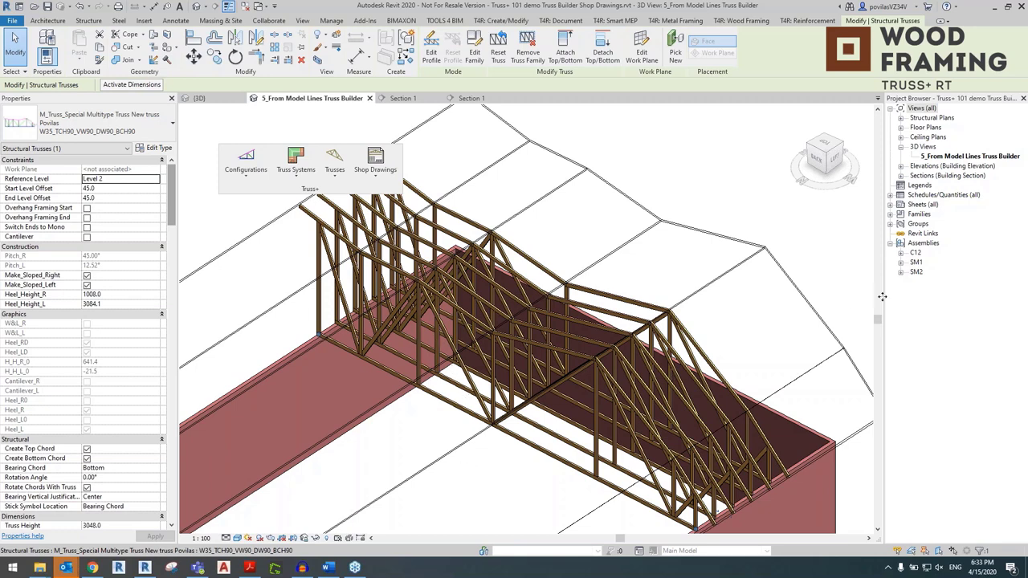
- Open the sheet that belongs to the SM2 assembly
left_click(899, 272)
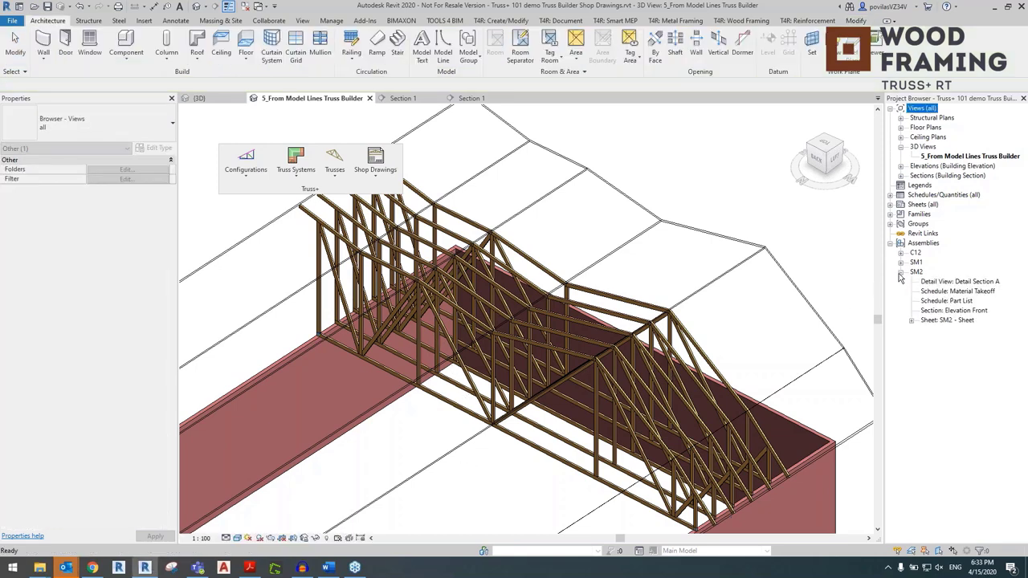
left_click(916, 272)
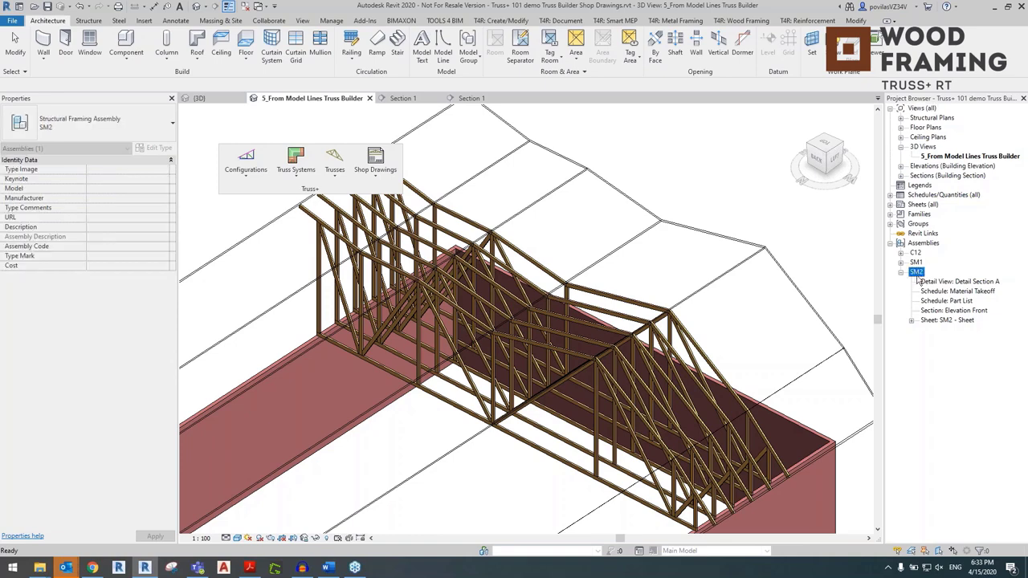
left_click(940, 321)
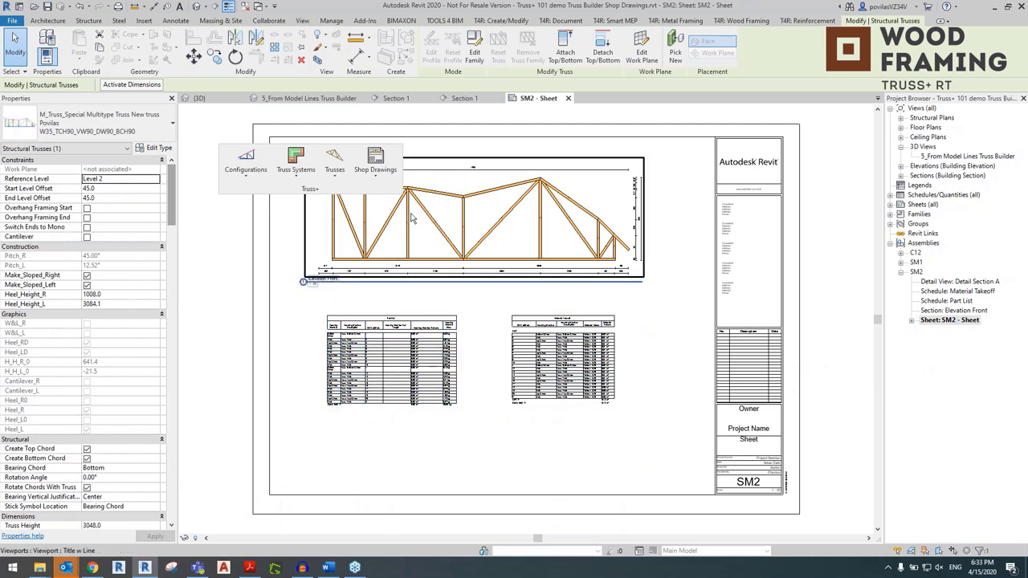
- Examine the SM2 sheet: the front elevation's dimensions and member numbers, the part list and the material takeoff
scroll(411, 218, "up", 6)
scroll(386, 293, "down", 6)
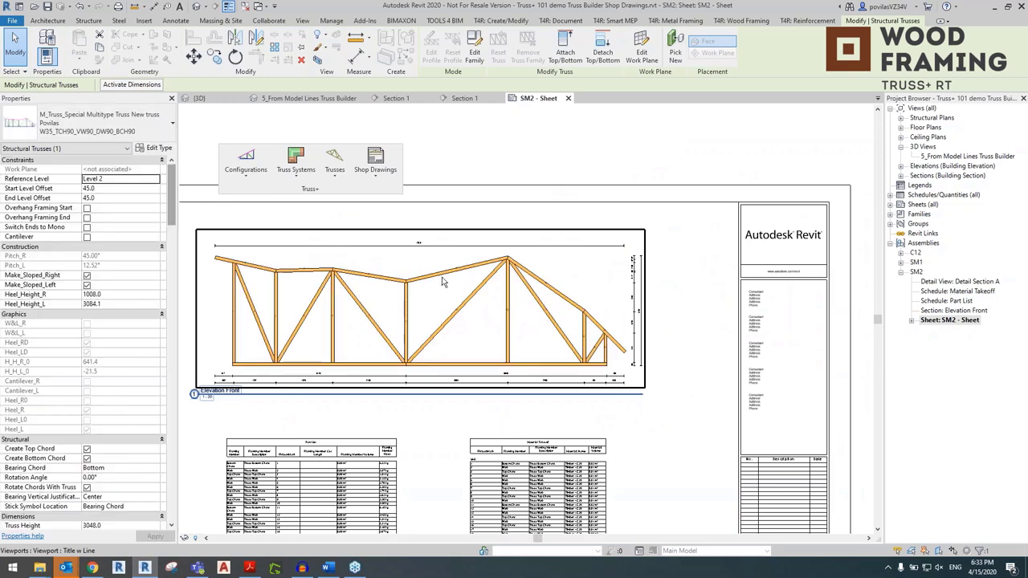
scroll(442, 281, "up", 4)
scroll(743, 288, "up", 2)
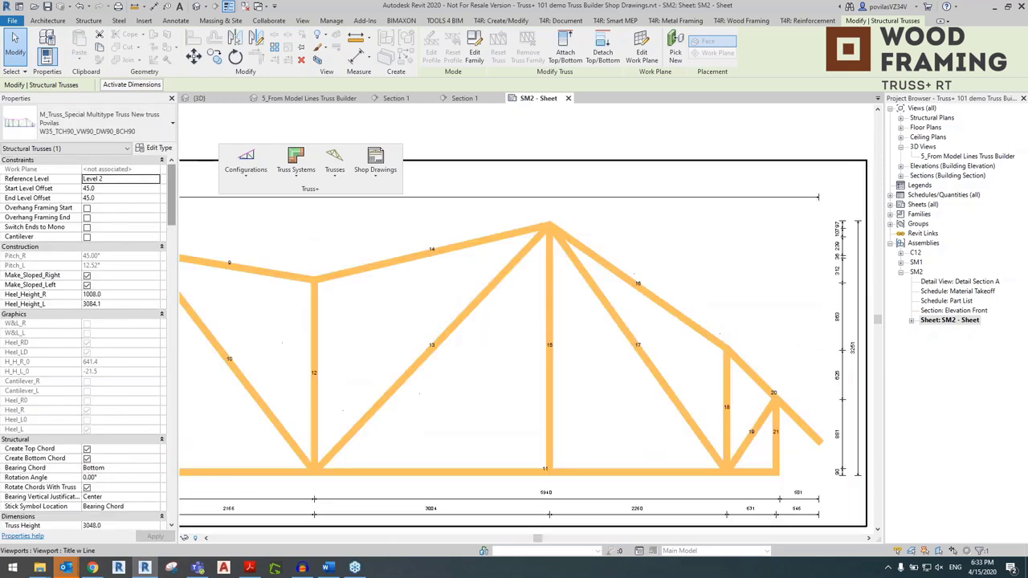
scroll(668, 213, "down", 3)
middle_click_drag(364, 214, 674, 338)
scroll(293, 438, "up", 3)
scroll(293, 438, "down", 3)
scroll(293, 439, "up", 1)
scroll(298, 340, "down", 5, "ctrl")
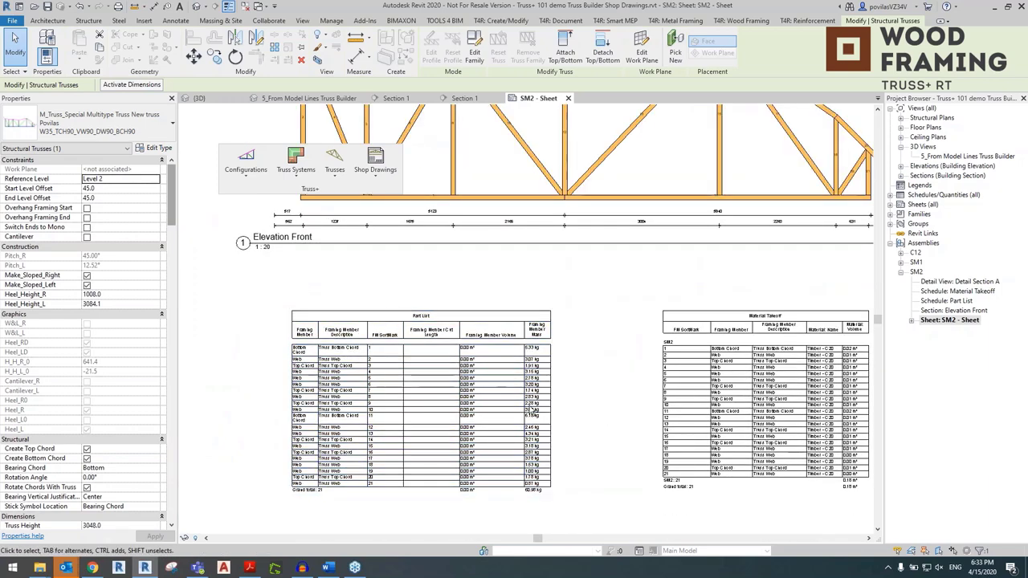
scroll(334, 431, "right", 5, "shift")
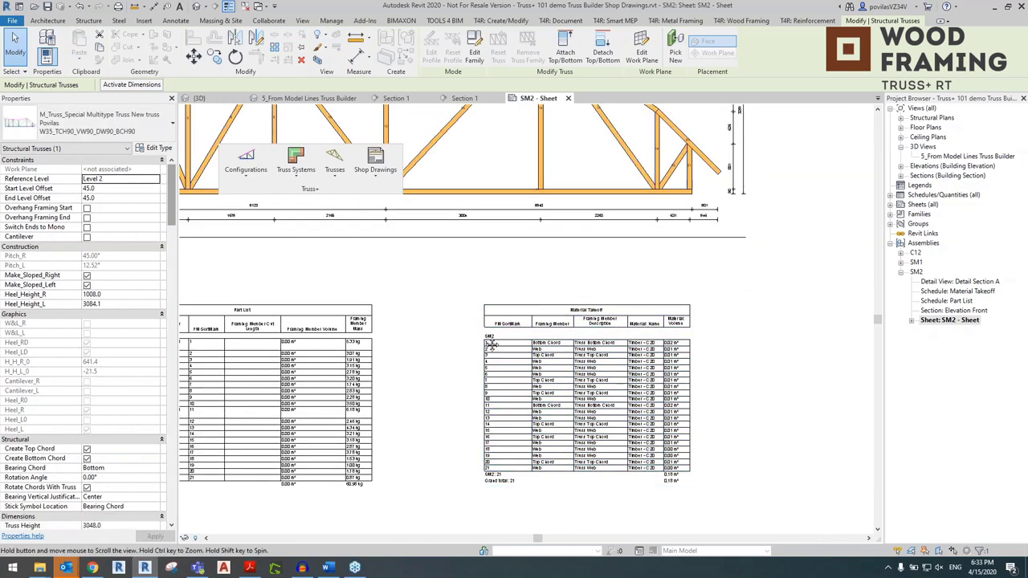
scroll(508, 318, "up", 5, "ctrl")
scroll(388, 344, "up", 2, "ctrl")
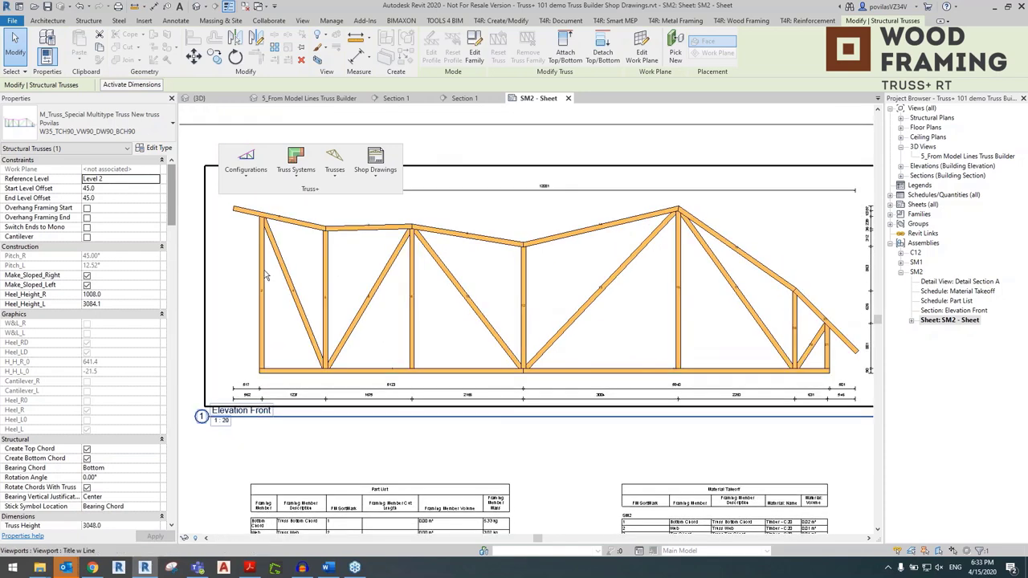
scroll(378, 277, "up", 4)
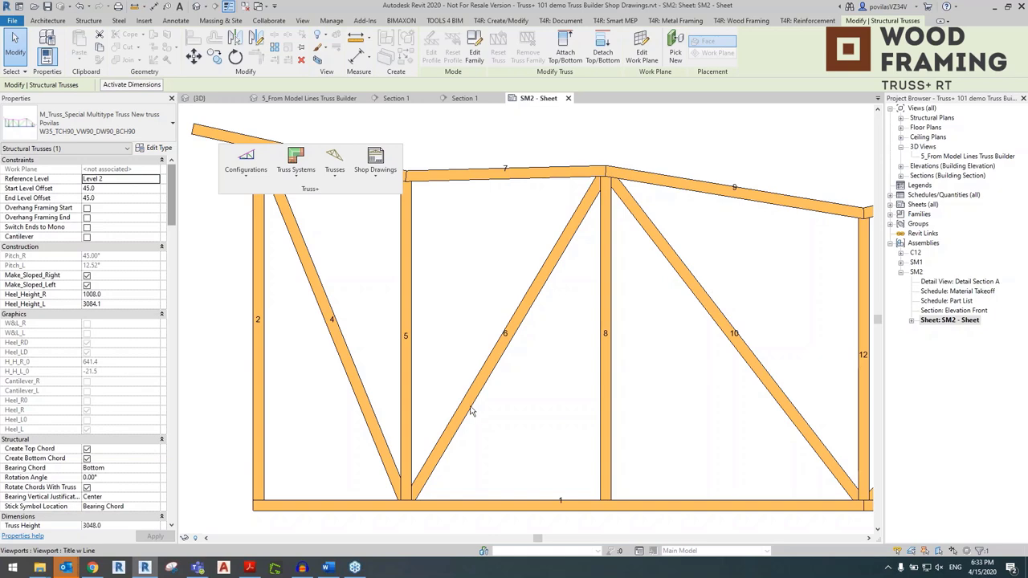
scroll(719, 370, "down", 1)
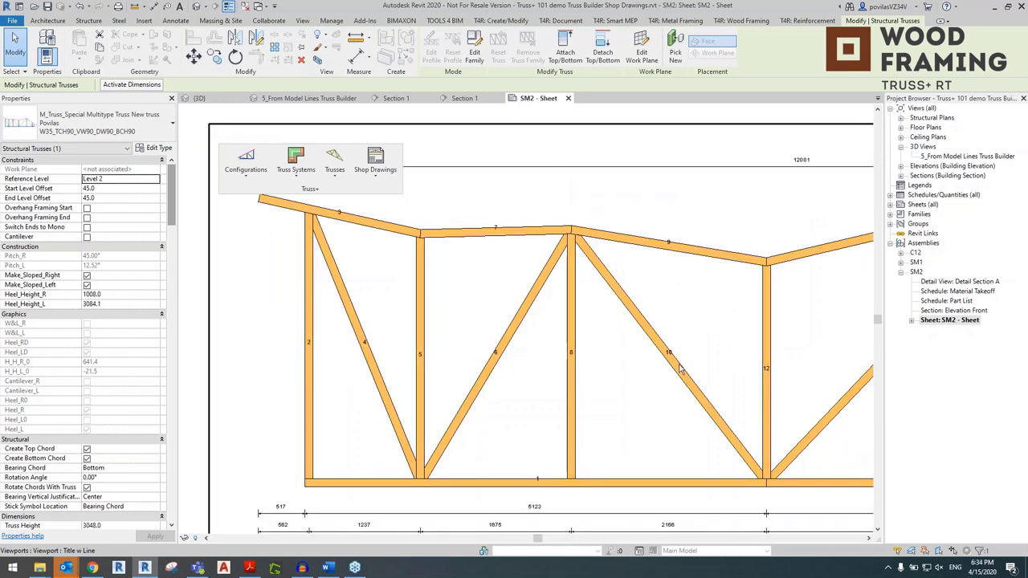
scroll(672, 364, "down", 1)
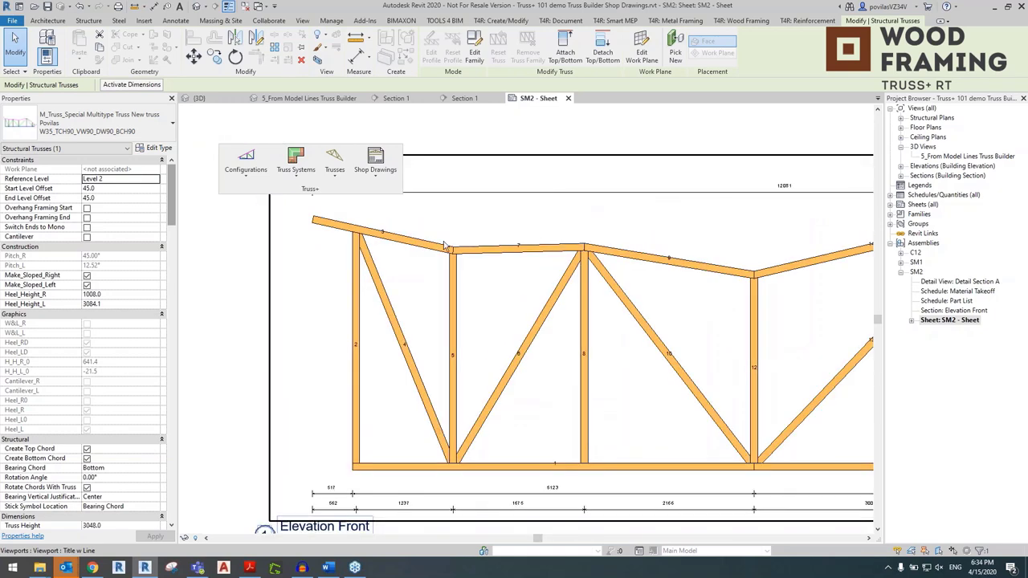
scroll(706, 362, "down", 1)
scroll(803, 271, "down", 2)
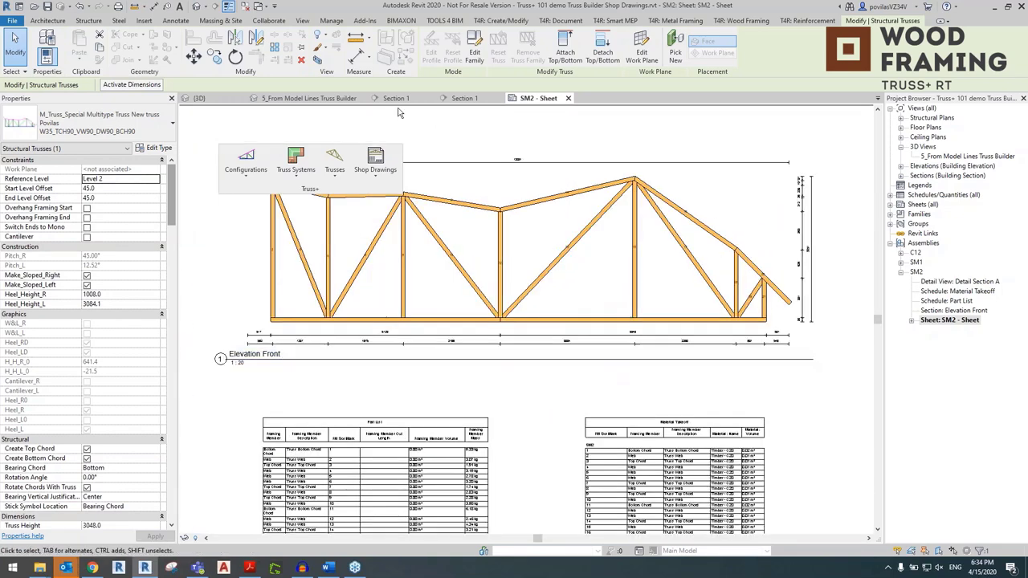
- Return to the model and open the Section 1 view showing the trusses beneath the roof
left_click(319, 99)
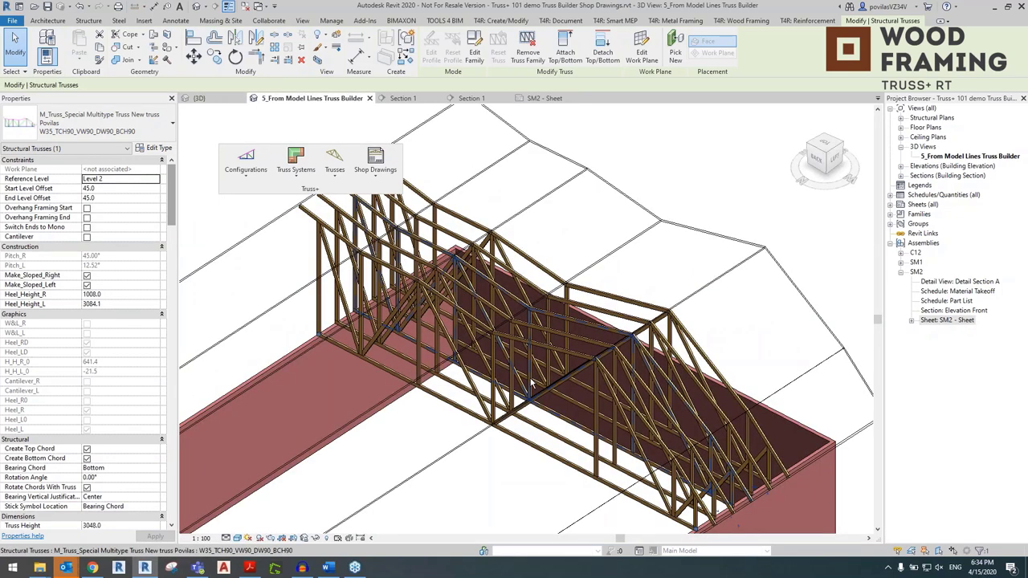
left_click(477, 99)
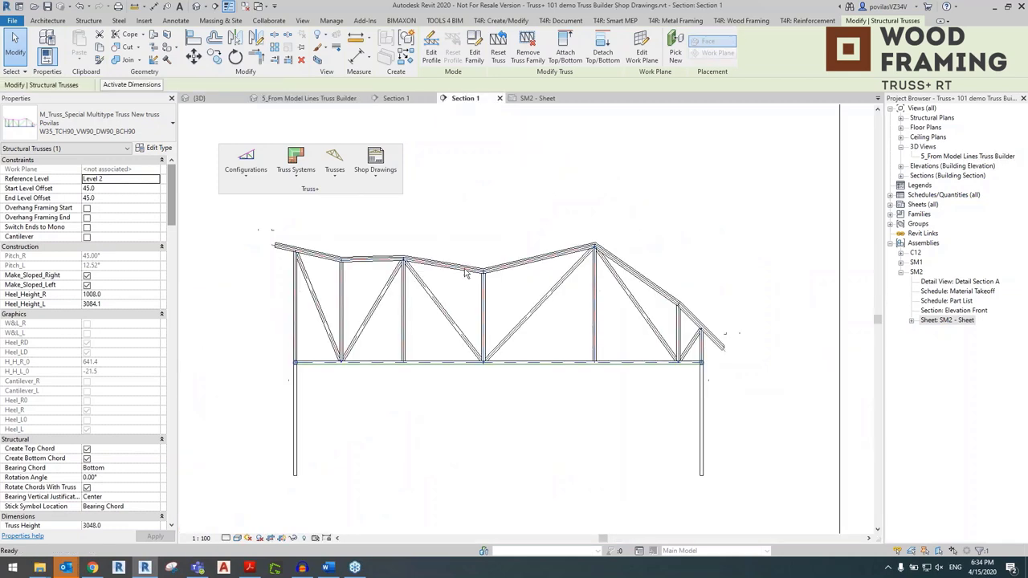
left_click(448, 401)
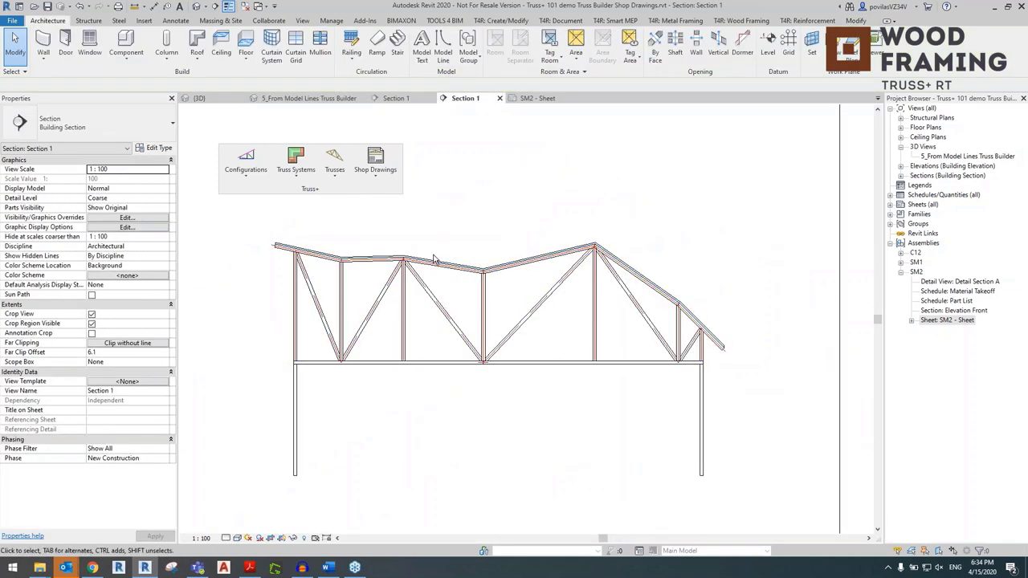
left_click(434, 260)
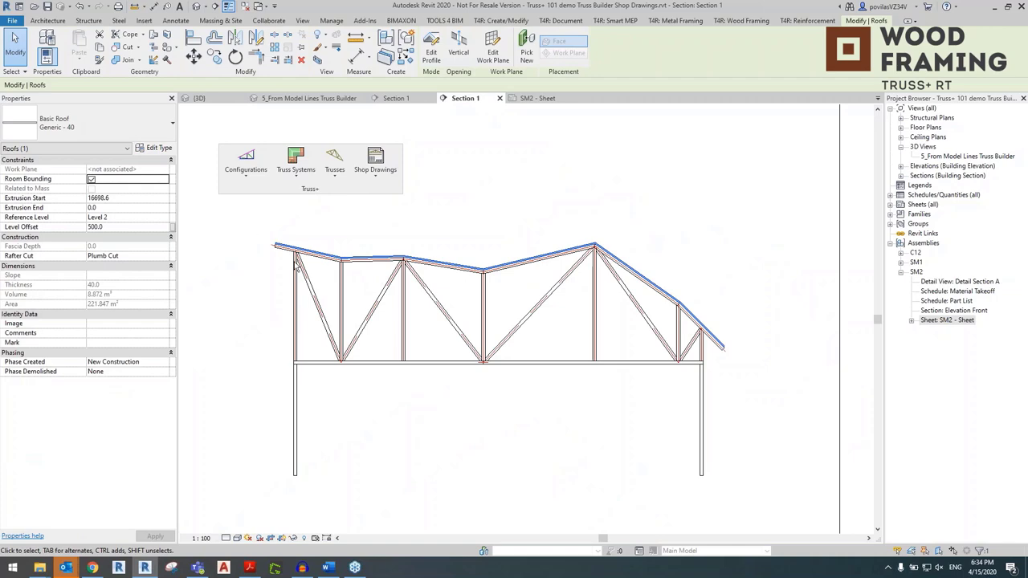
key("Escape")
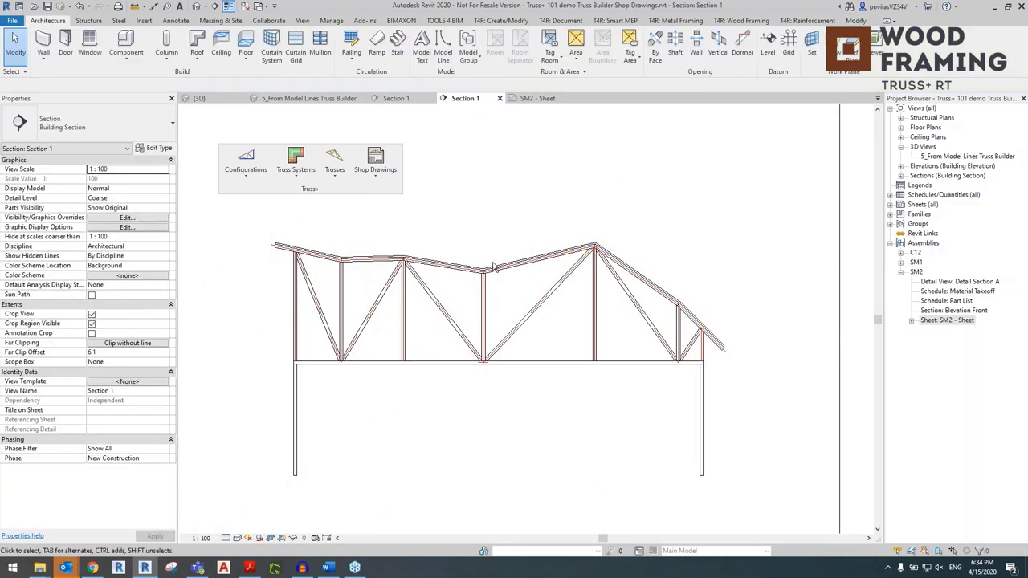
- Edit the roof's profile in the section, shifting the segment that rises to the highest ridge upward to a length of about 3720 mm
left_click(496, 265)
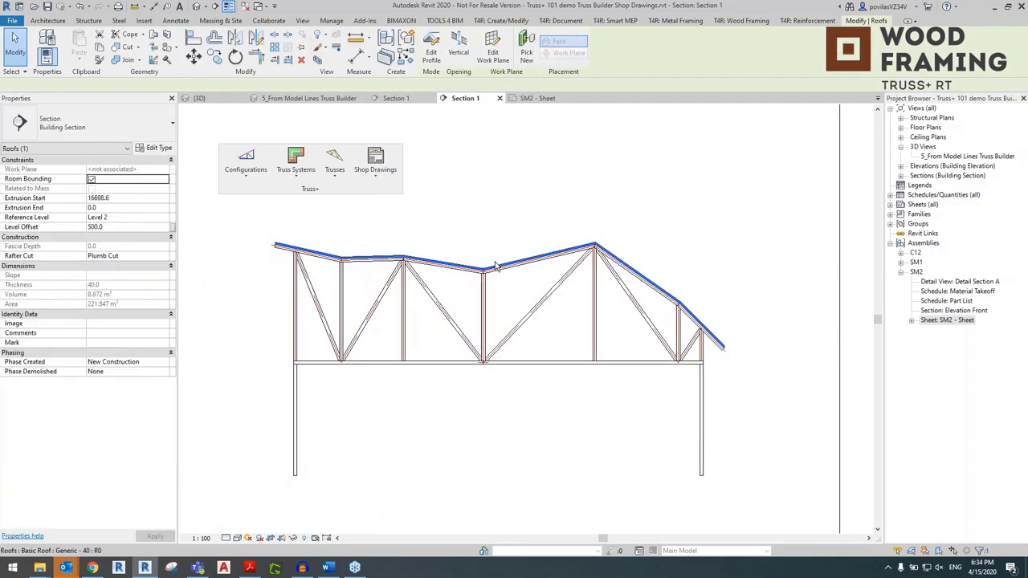
left_click(431, 49)
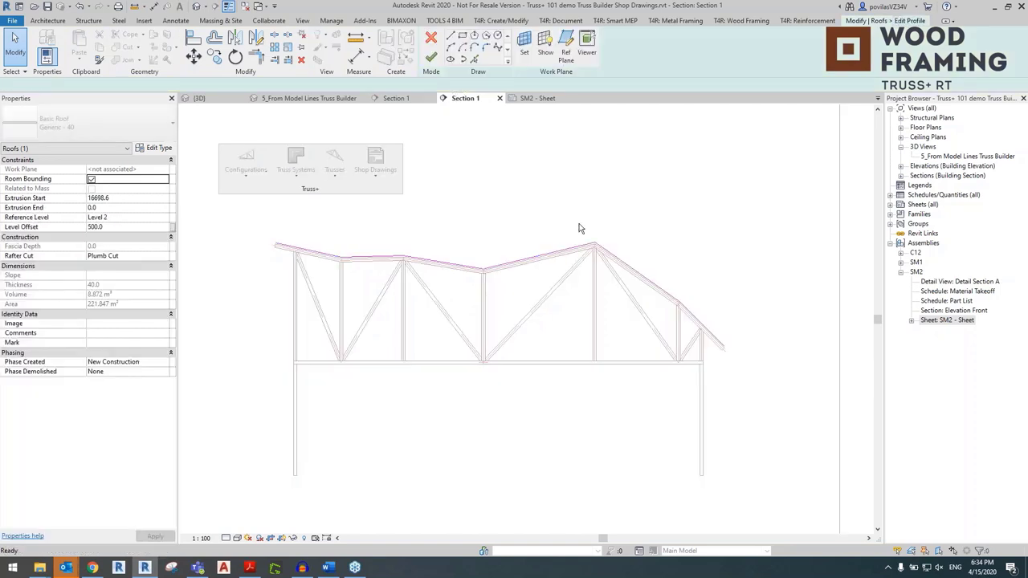
scroll(629, 278, "up", 4)
left_click(426, 253)
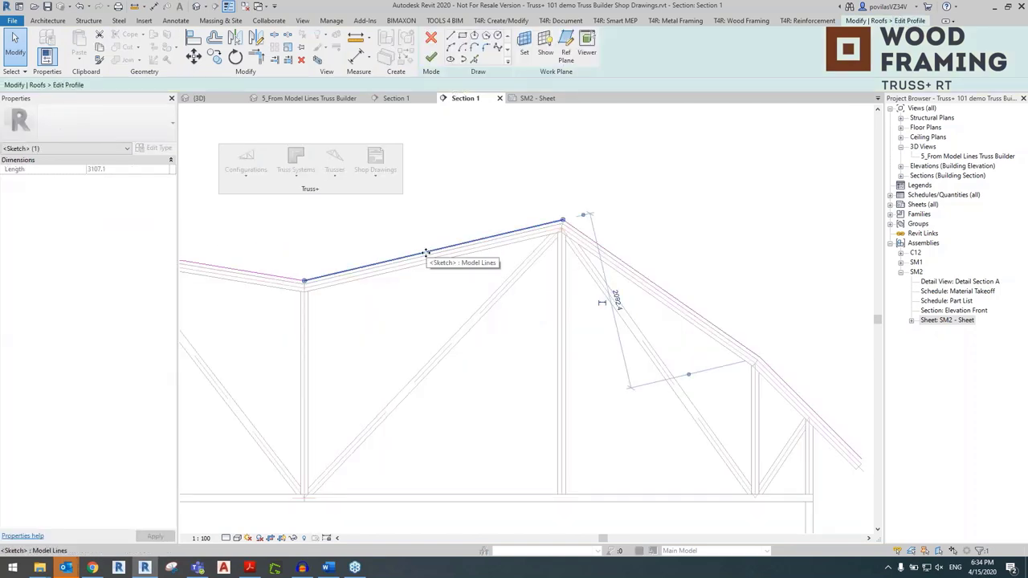
left_click_drag(391, 259, 375, 236)
left_click(431, 57)
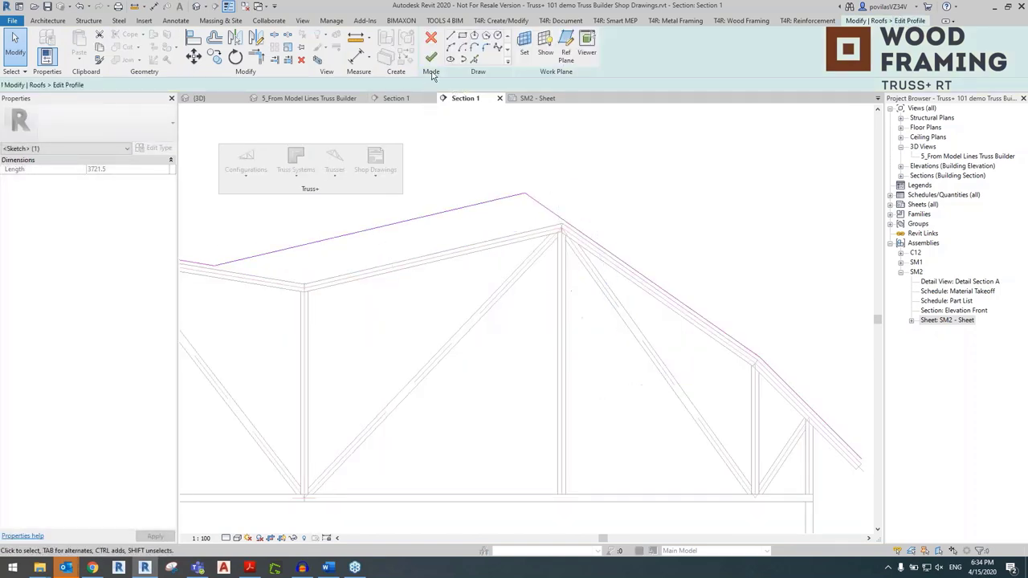
scroll(447, 277, "down", 5)
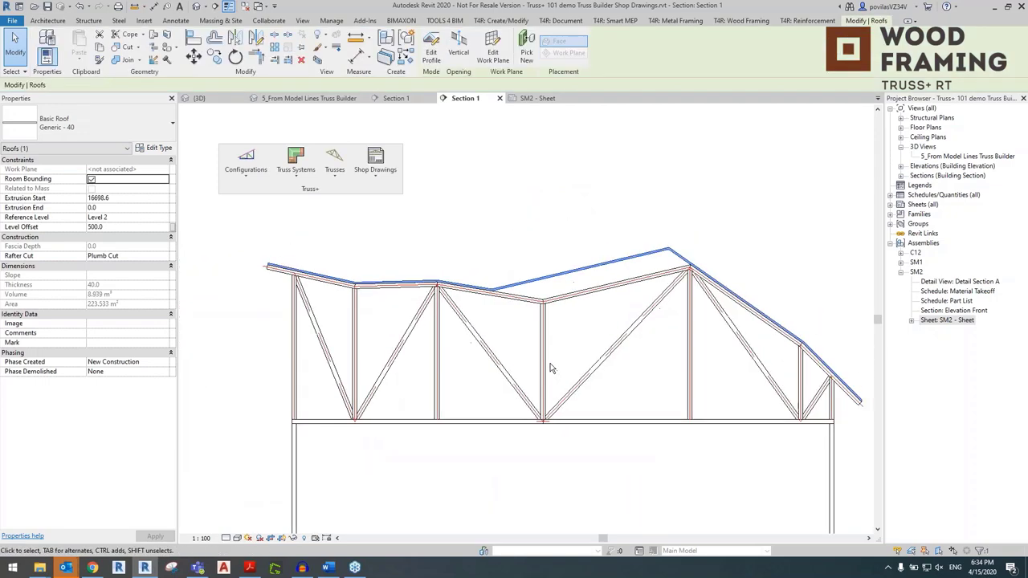
key("Escape")
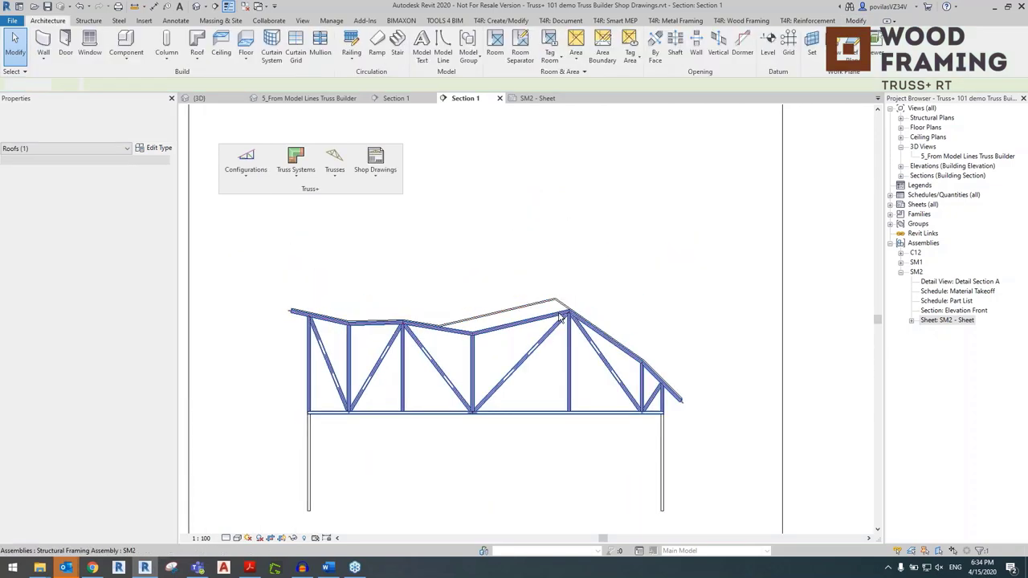
- Disassemble the SM2 truss assembly shown in the section
left_click(507, 331)
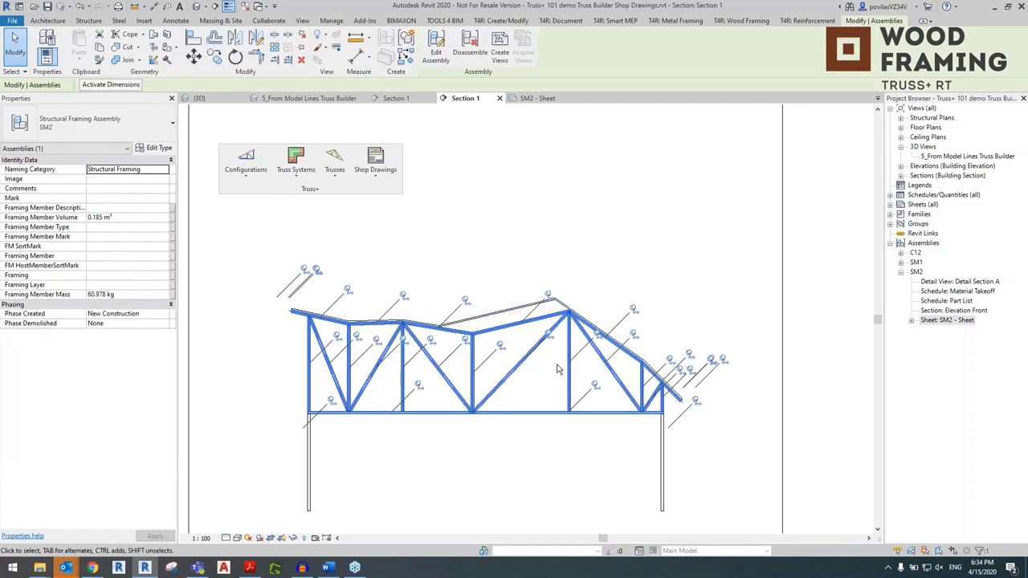
left_click(374, 172)
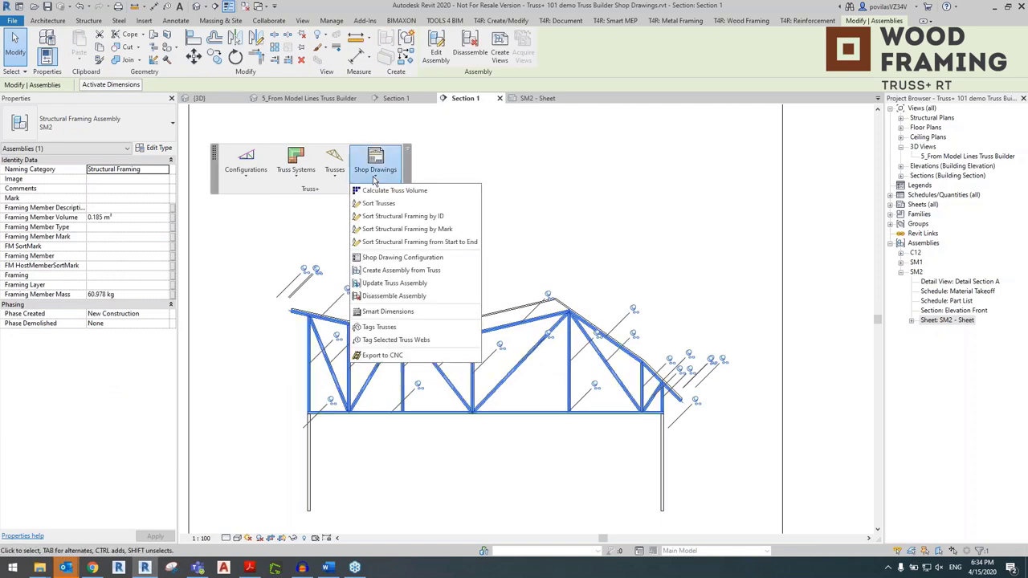
left_click(460, 298)
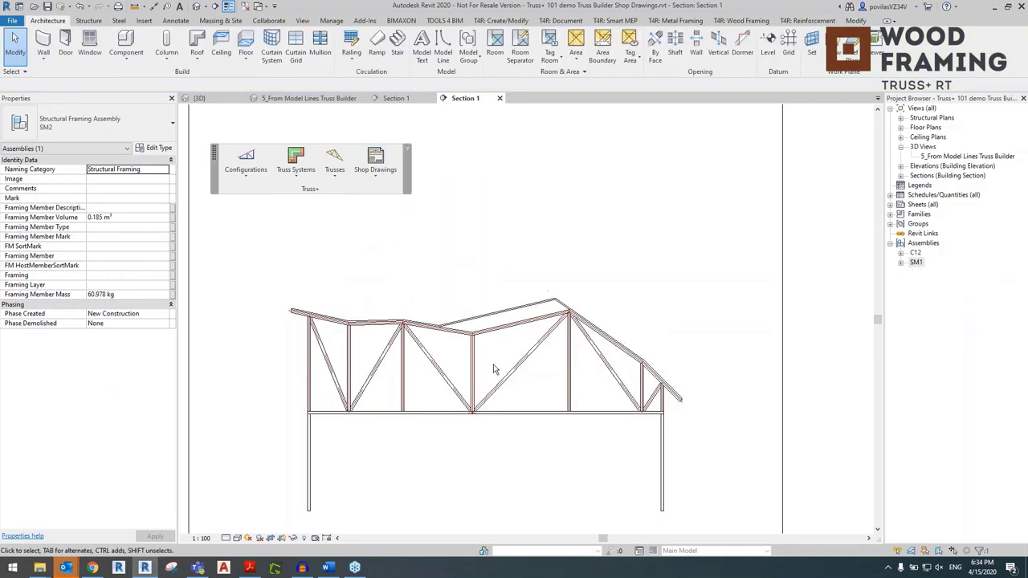
- Update the special multitype roof truss in the section so that it follows the edited roof profile
left_click(466, 339)
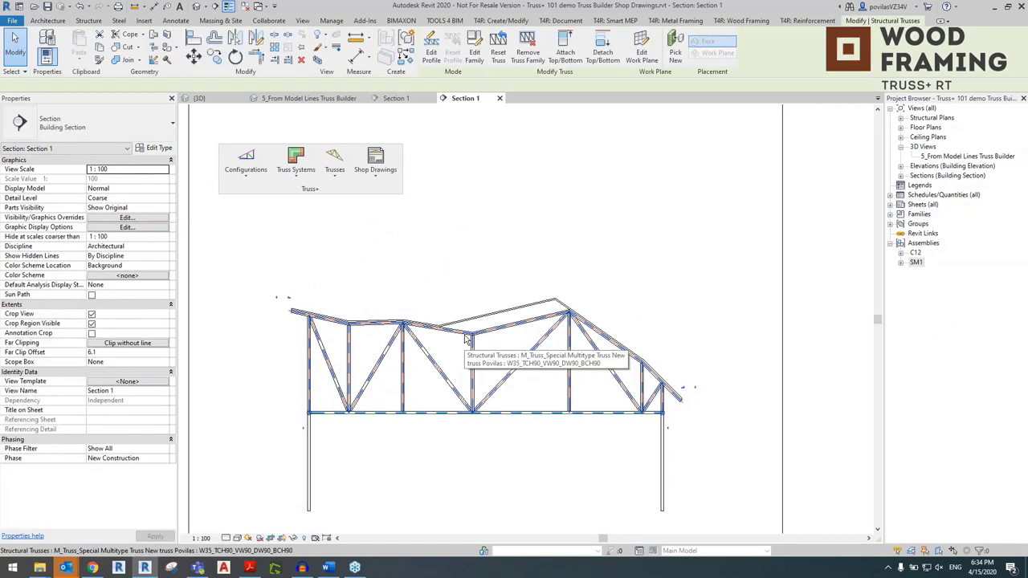
left_click(335, 164)
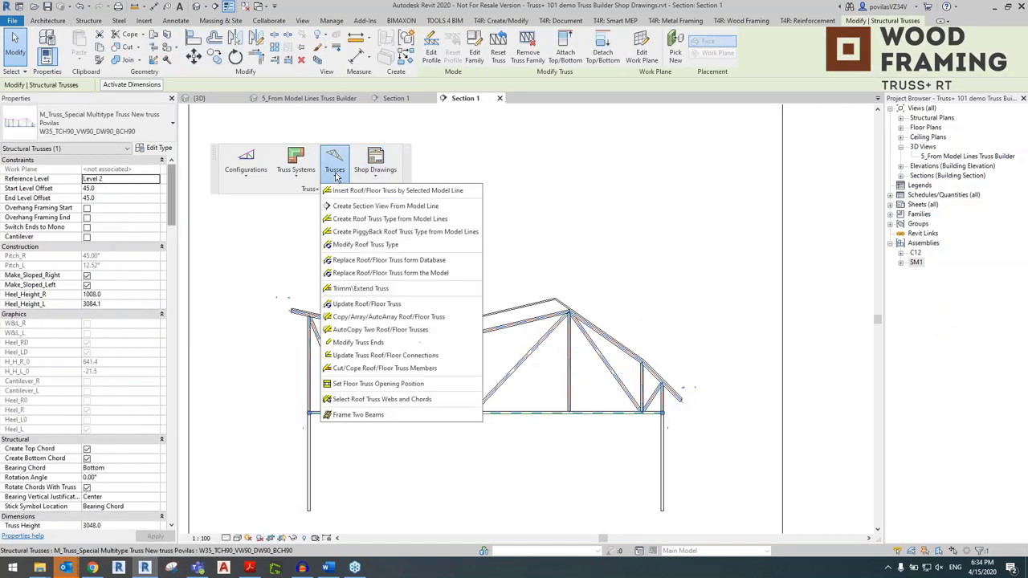
left_click(415, 305)
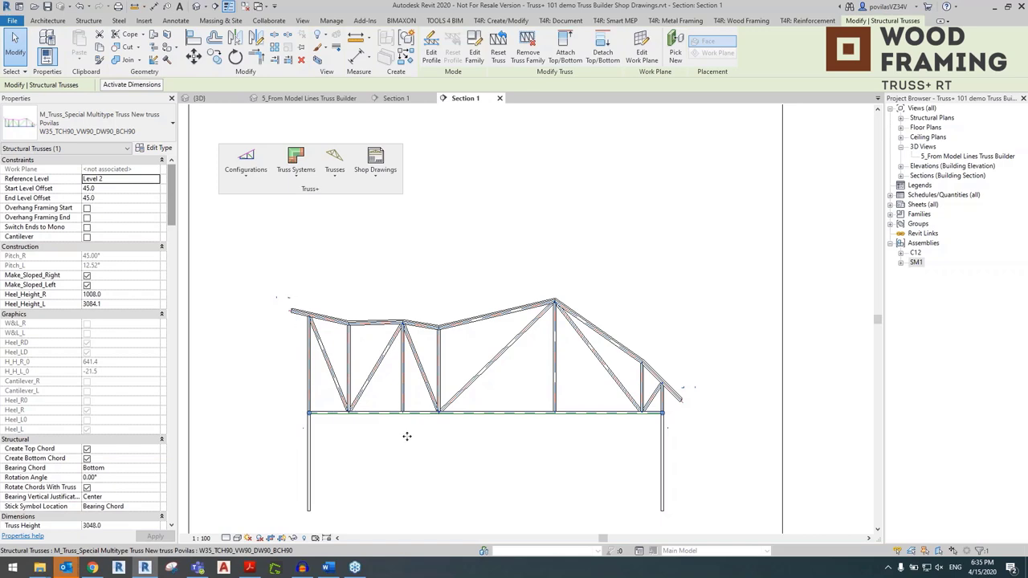
- Create an assembly from the updated truss and dismiss the assembly report
left_click(482, 372)
left_click(374, 172)
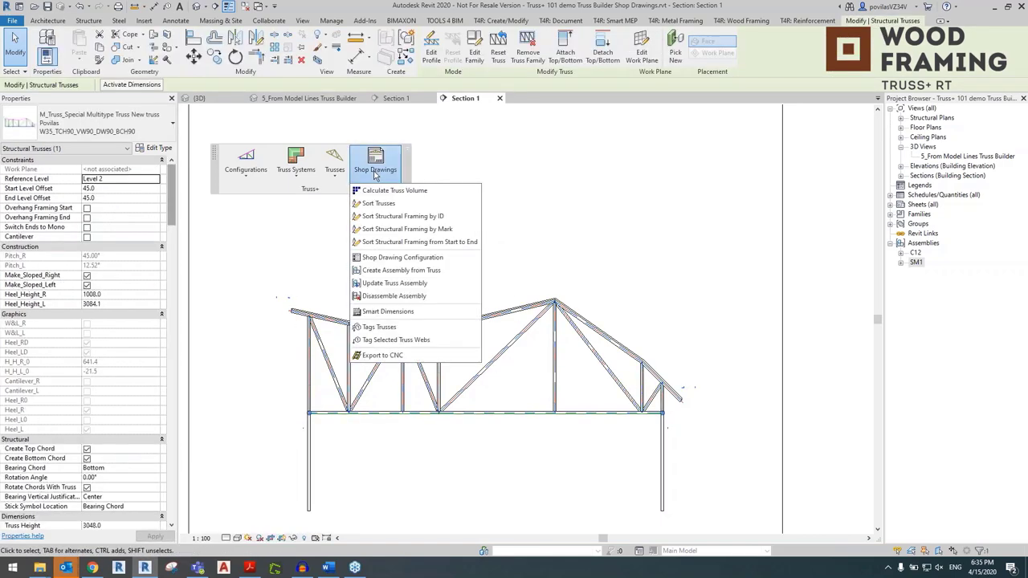
left_click(454, 273)
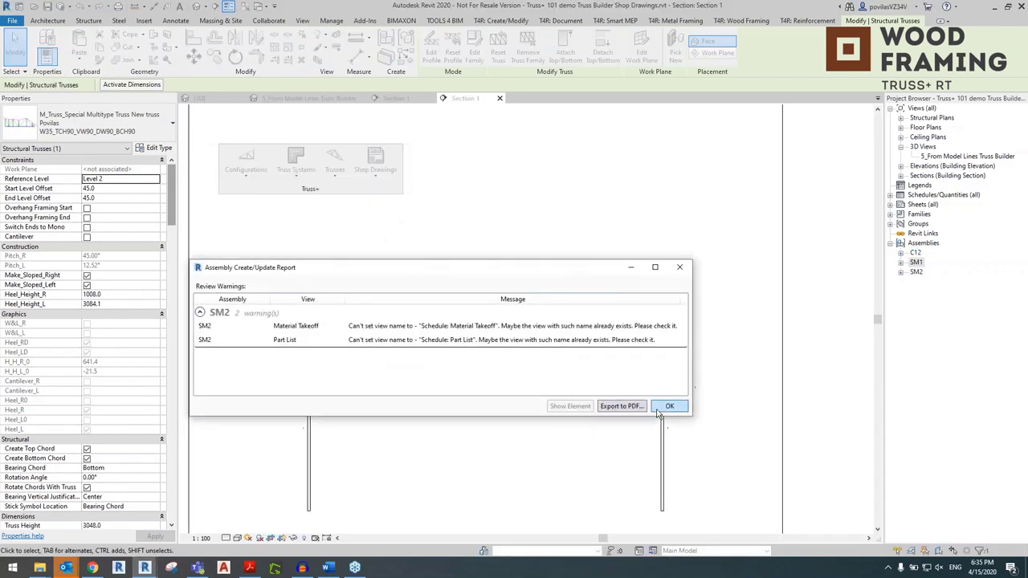
left_click(669, 405)
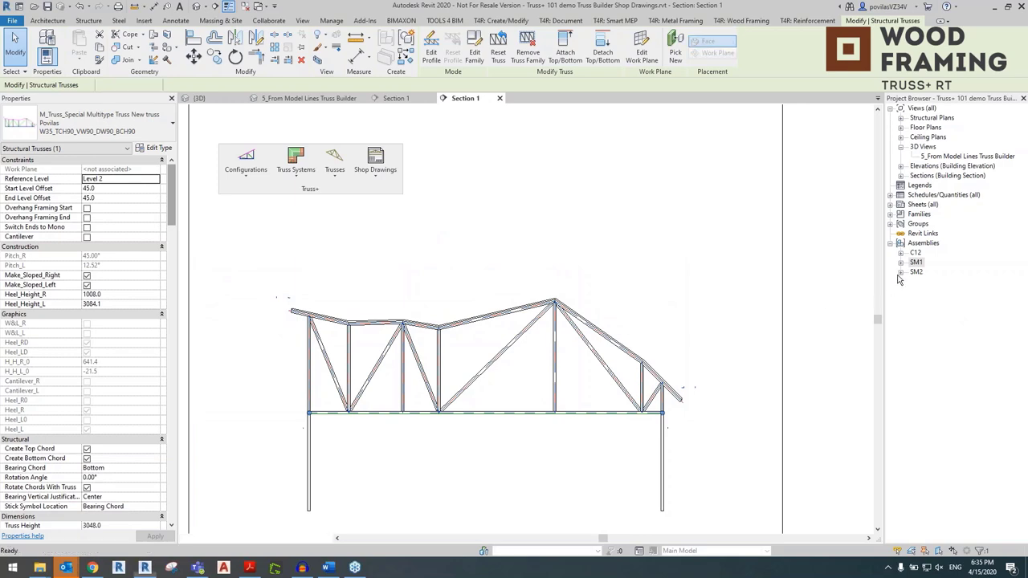
- Open the new SM2 assembly's sheet and expand its list of placed views
left_click(916, 271)
left_click(900, 272)
left_click(947, 319)
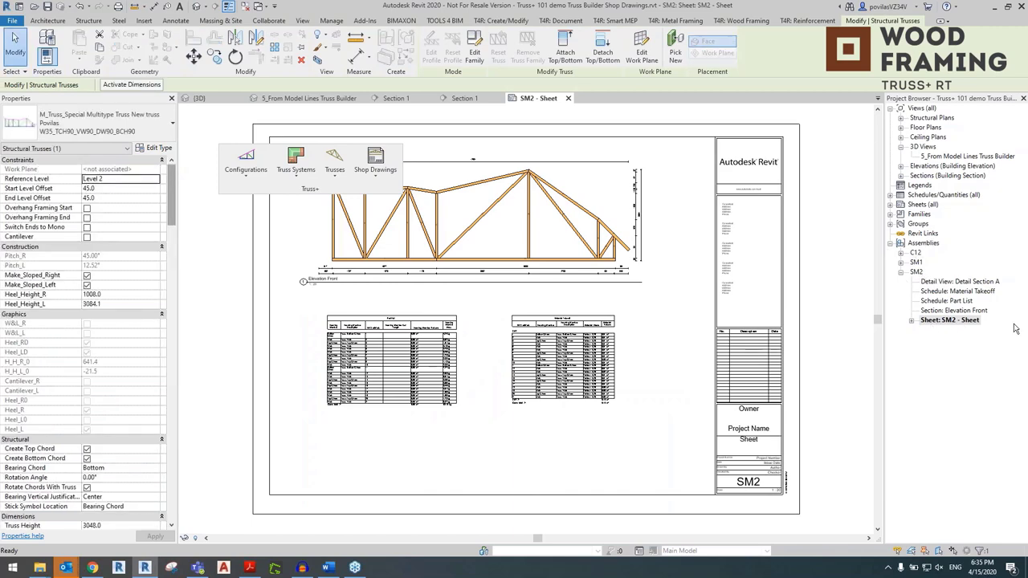
left_click(911, 321)
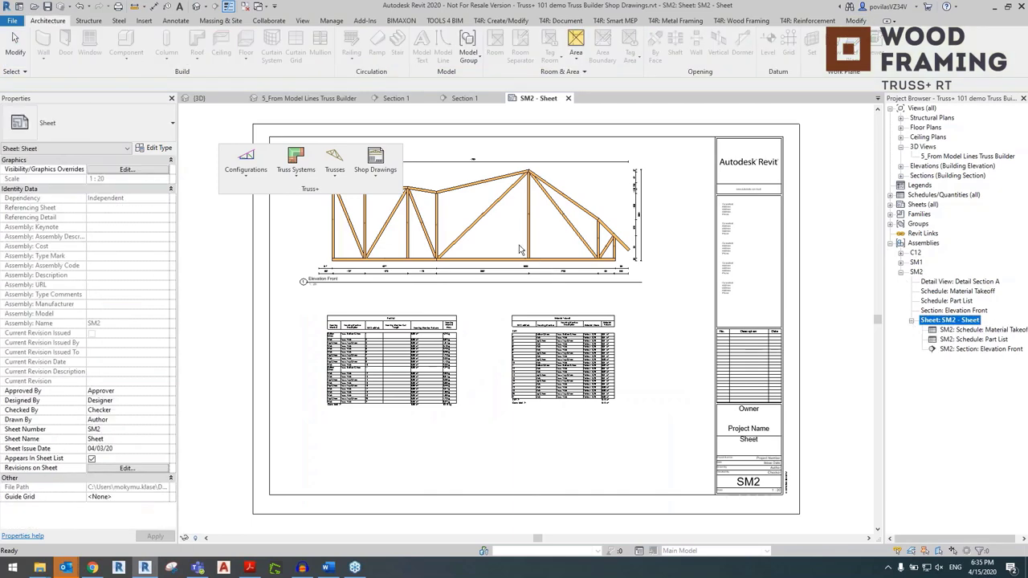
- Examine the regenerated SM2 sheet: the front elevation's member numbers and dimensions, the part list and the material takeoff
scroll(498, 167, "up", 5)
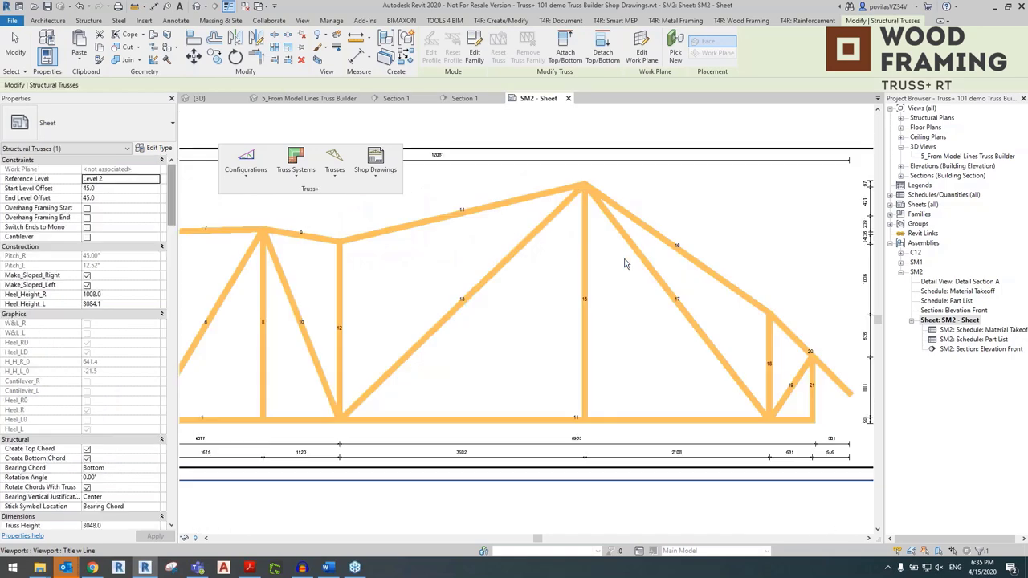
scroll(626, 264, "down", 4)
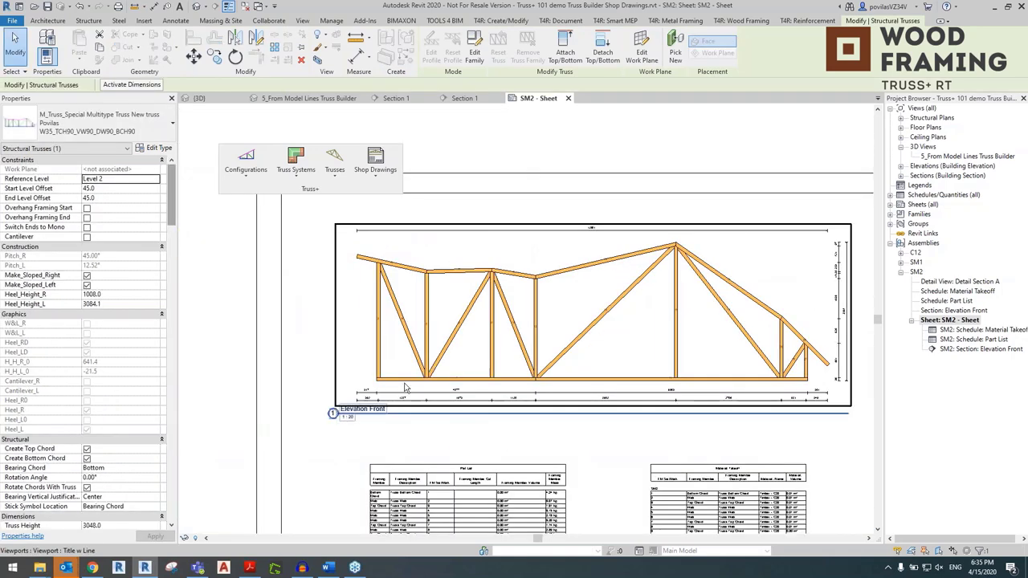
scroll(405, 416, "down", 2)
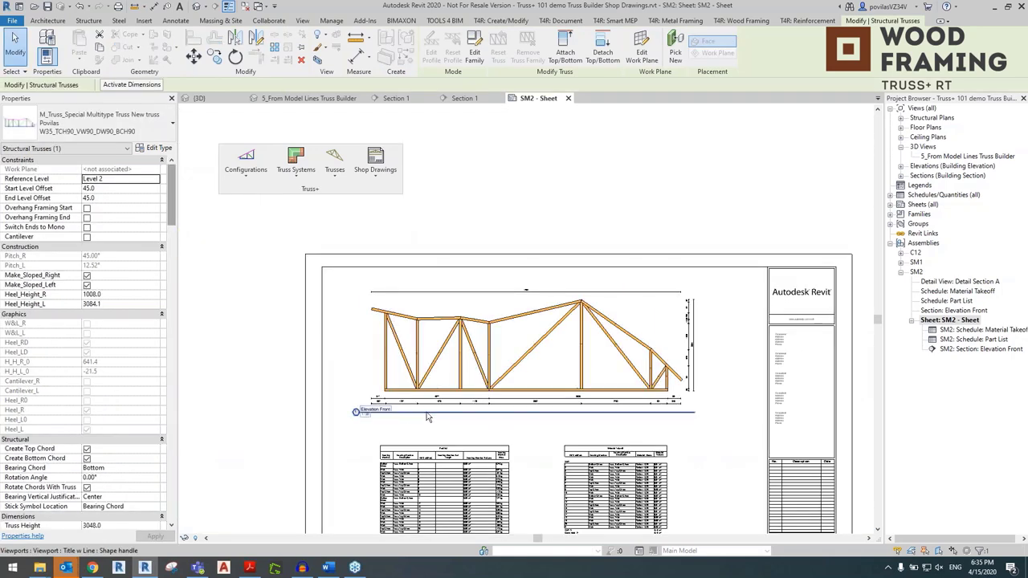
middle_click_drag(480, 409, 473, 348)
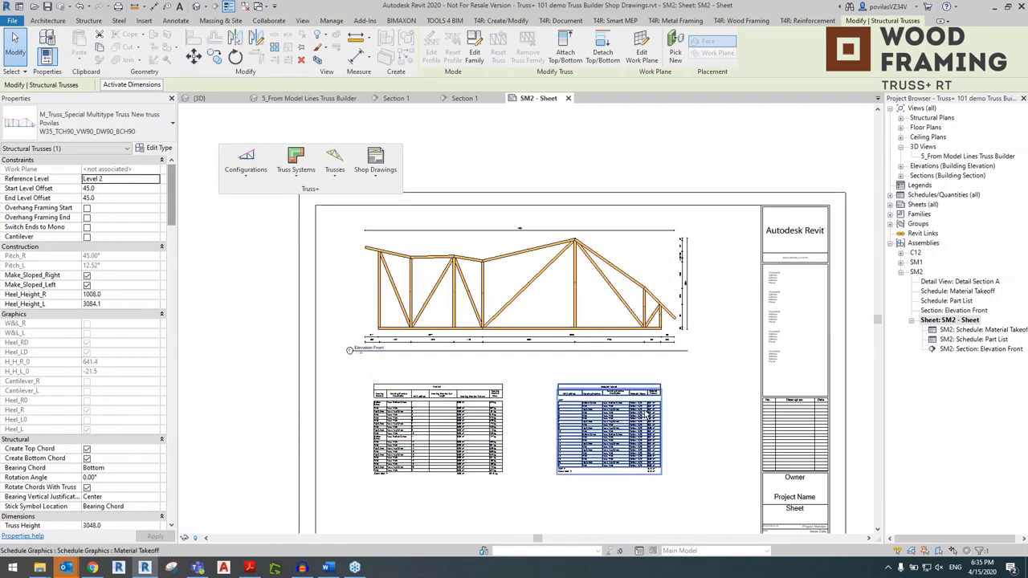
middle_click_drag(696, 298, 607, 254)
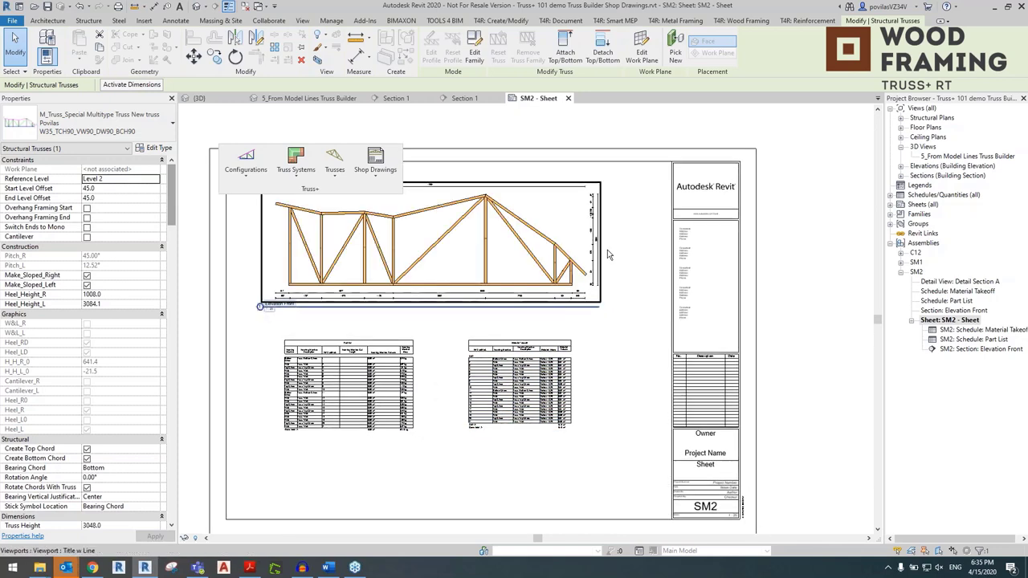
scroll(557, 211, "down", 1)
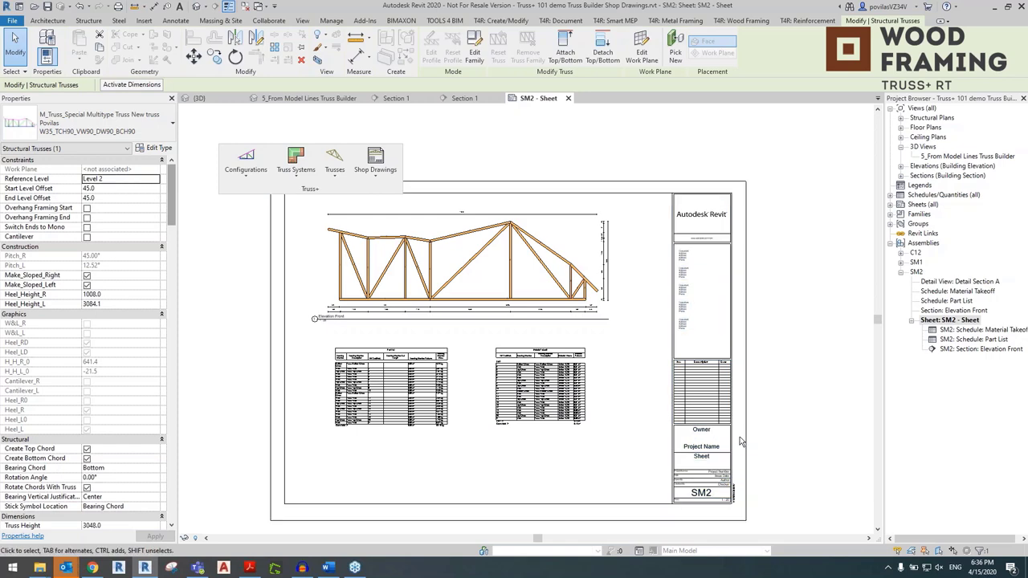
left_click(911, 319)
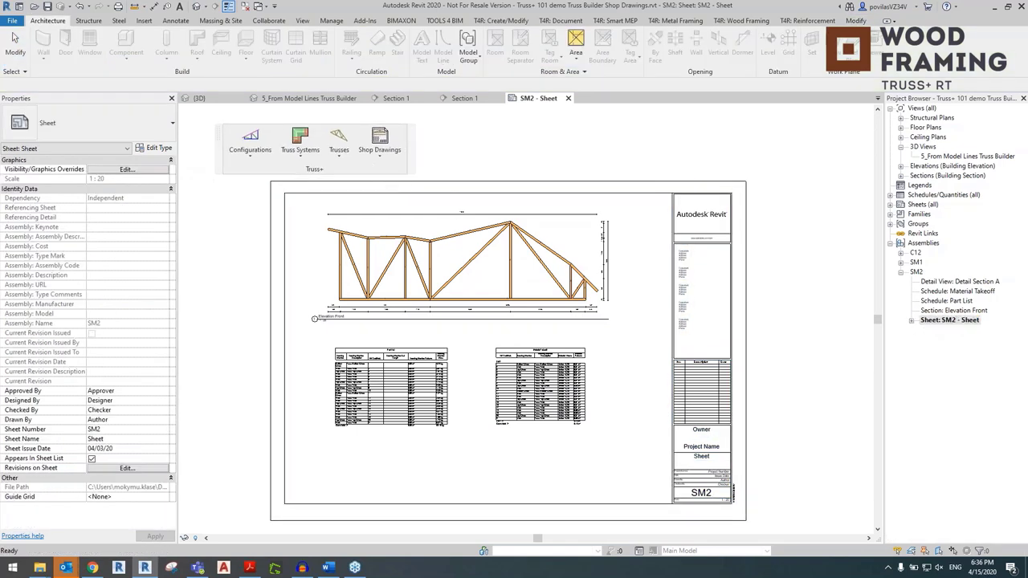
left_click(384, 153)
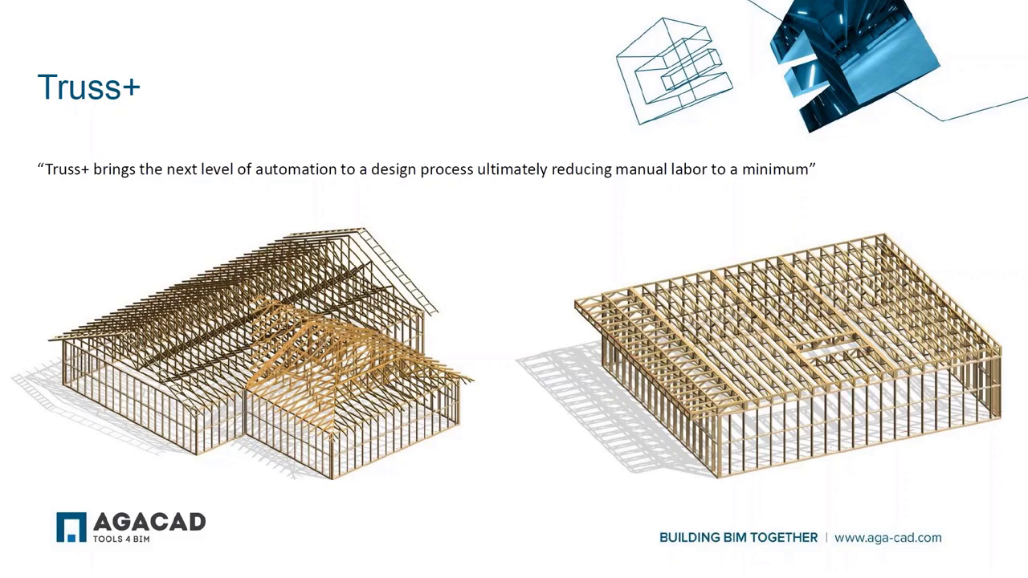
key("Right")
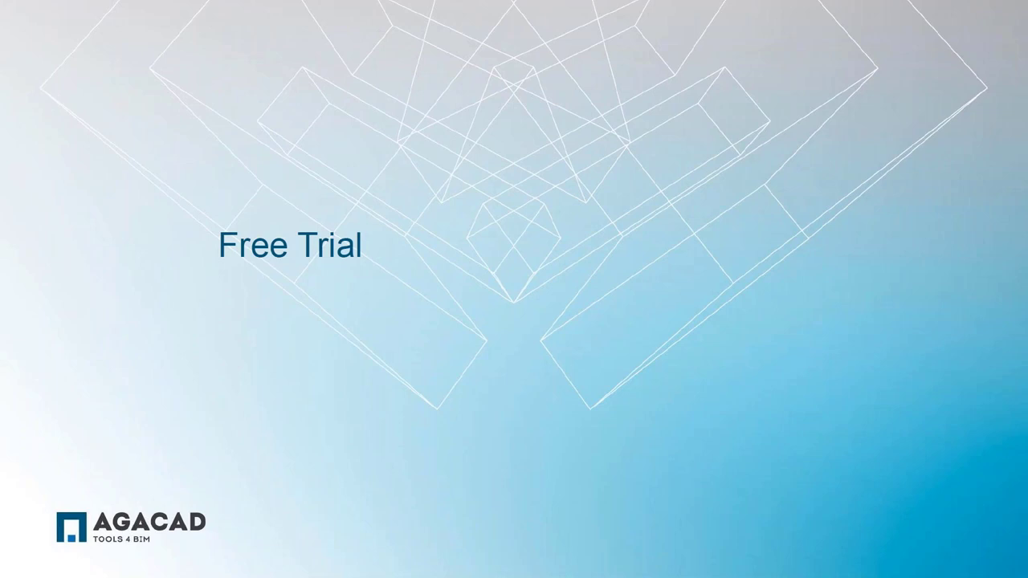
- Switch to the Chrome browser and open the TOOLS4BIM Dock page from the Free Trials section of the AGACAD home page
key("super")
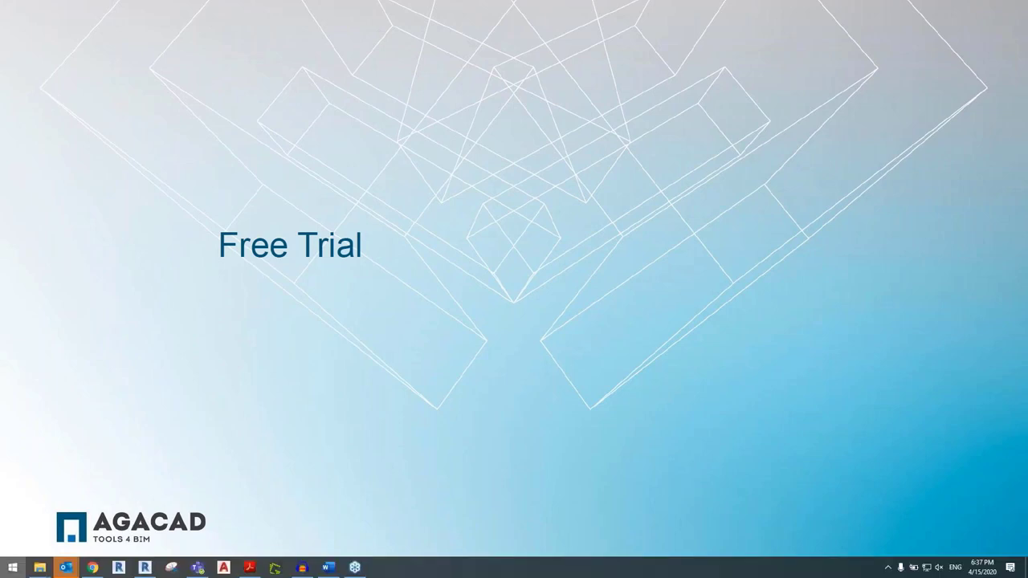
left_click(92, 567)
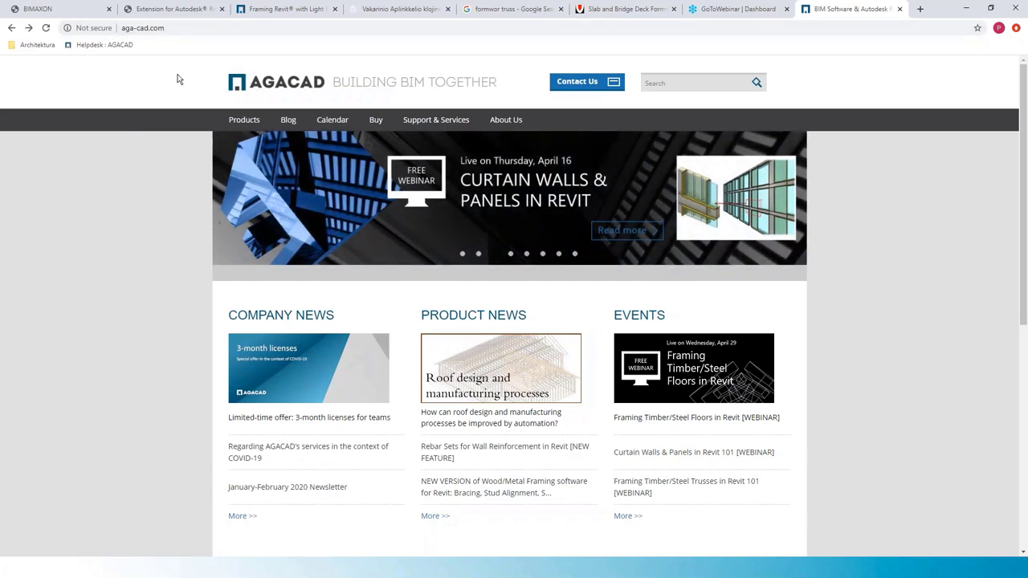
scroll(297, 265, "down", 5)
scroll(296, 266, "up", 3)
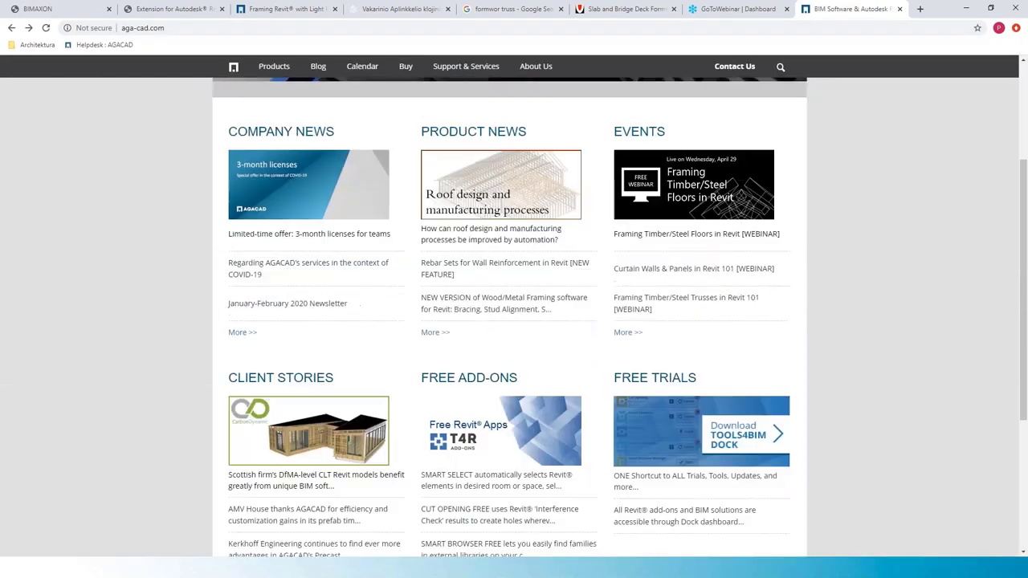
scroll(642, 401, "up", 3)
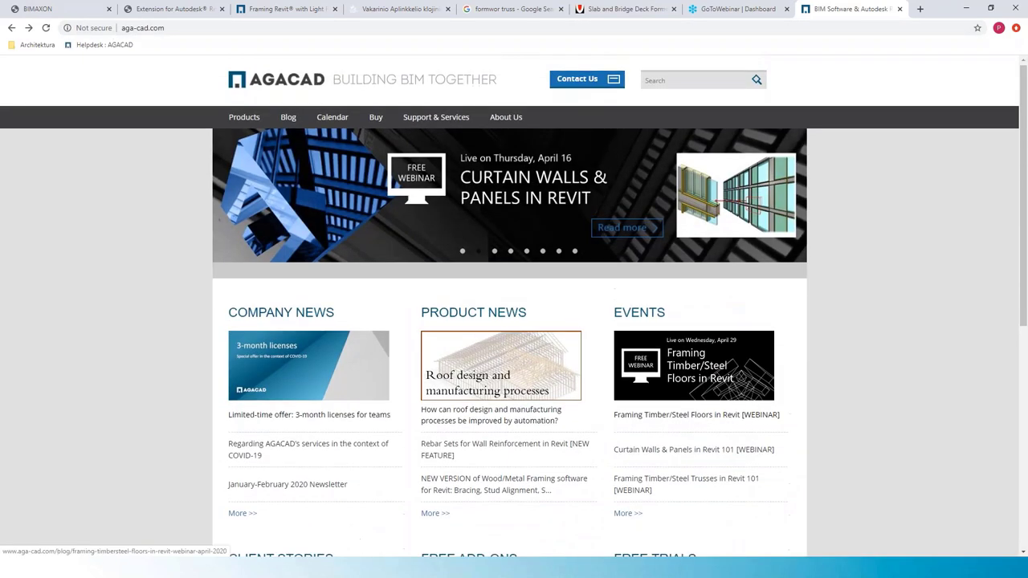
scroll(643, 401, "down", 3)
left_click(699, 362)
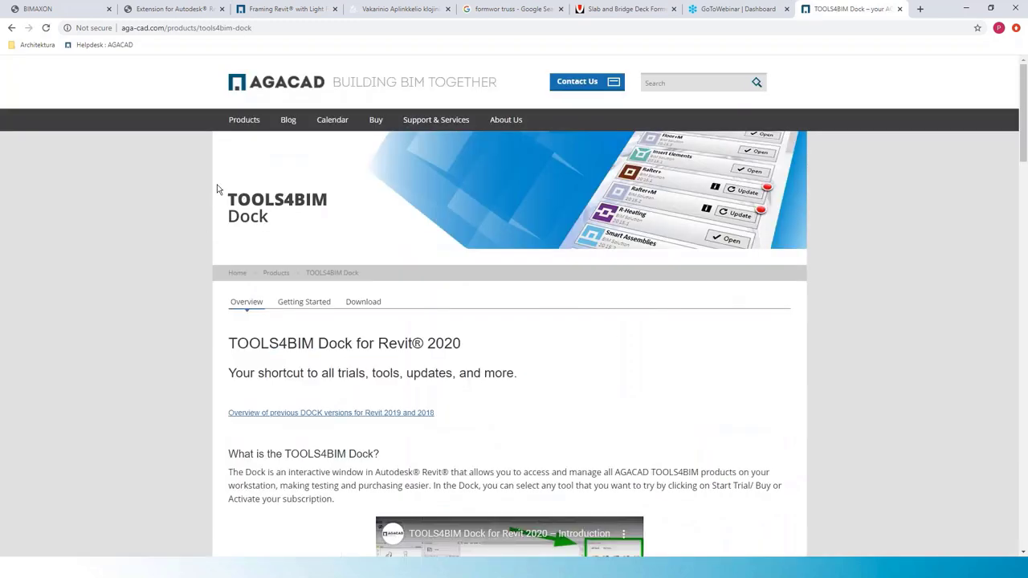
- Look through the TOOLS4BIM Dock overview: its purpose, the introduction video and the illustrated tool lists
scroll(295, 239, "down", 3)
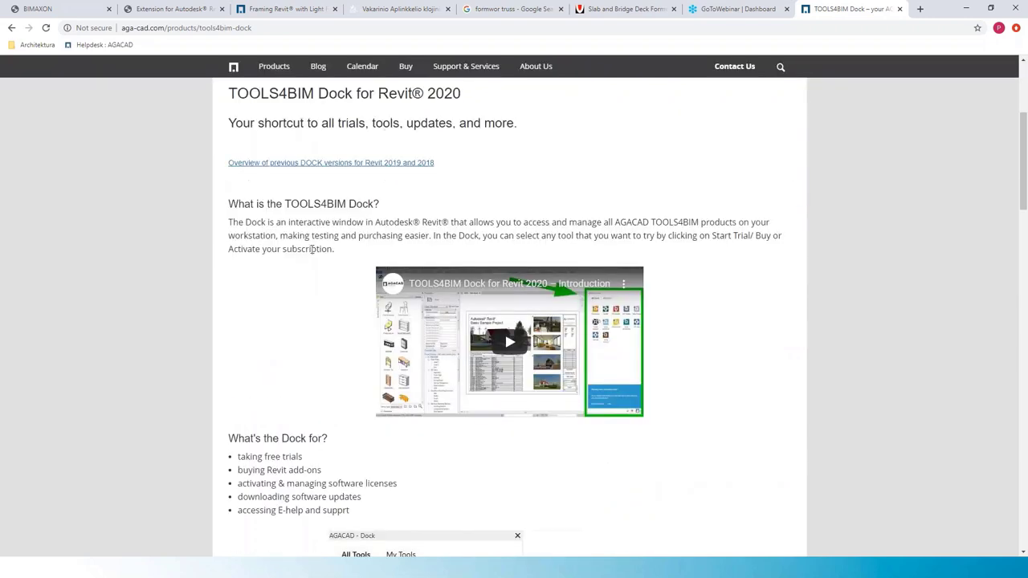
scroll(312, 245, "up", 1)
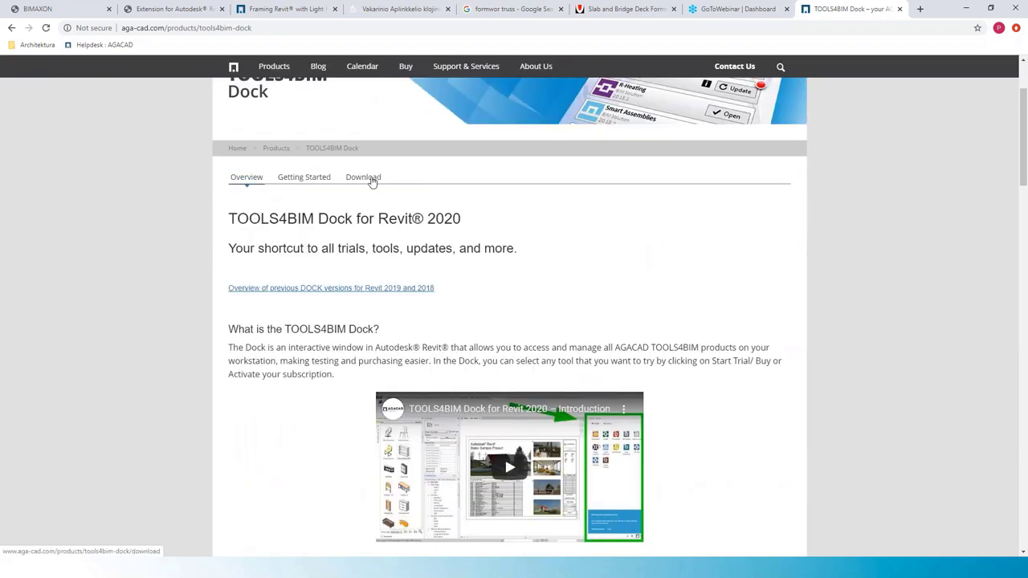
scroll(240, 196, "down", 2)
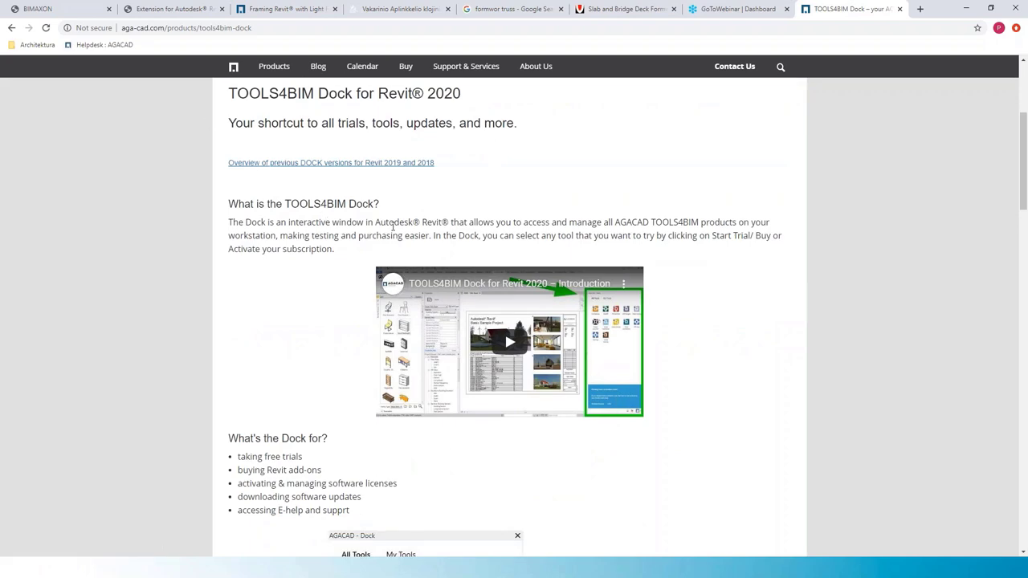
scroll(331, 242, "down", 8)
scroll(452, 251, "up", 4)
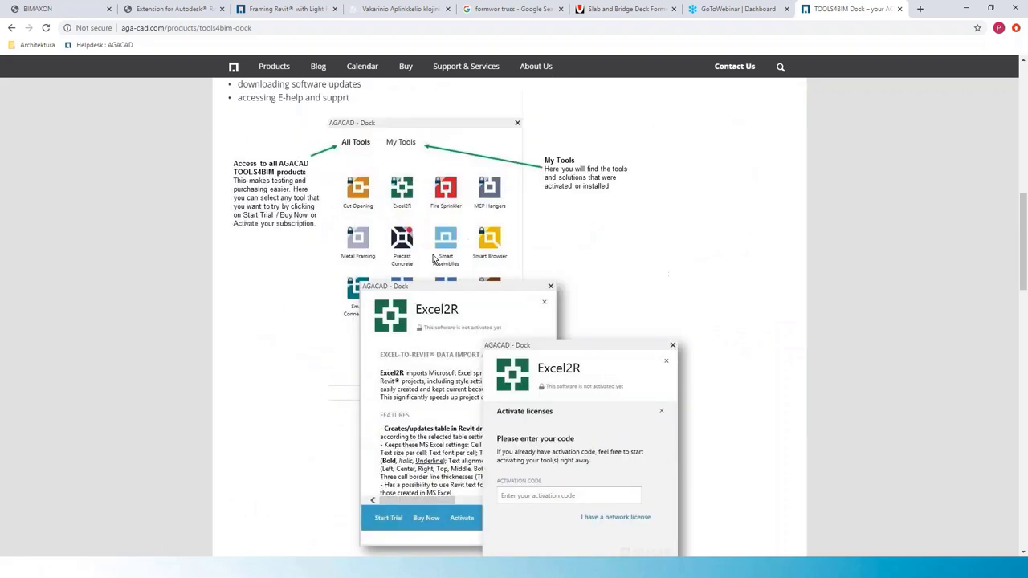
- Open the Dock's Getting Started page and look through the installation and activation guides and video tutorials
scroll(380, 424, "up", 6)
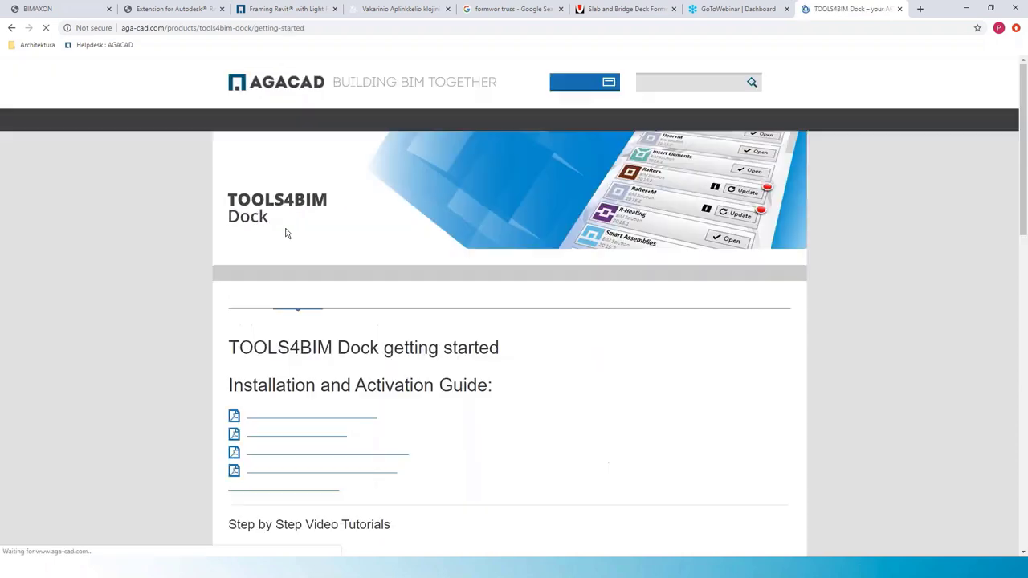
scroll(321, 370, "down", 6)
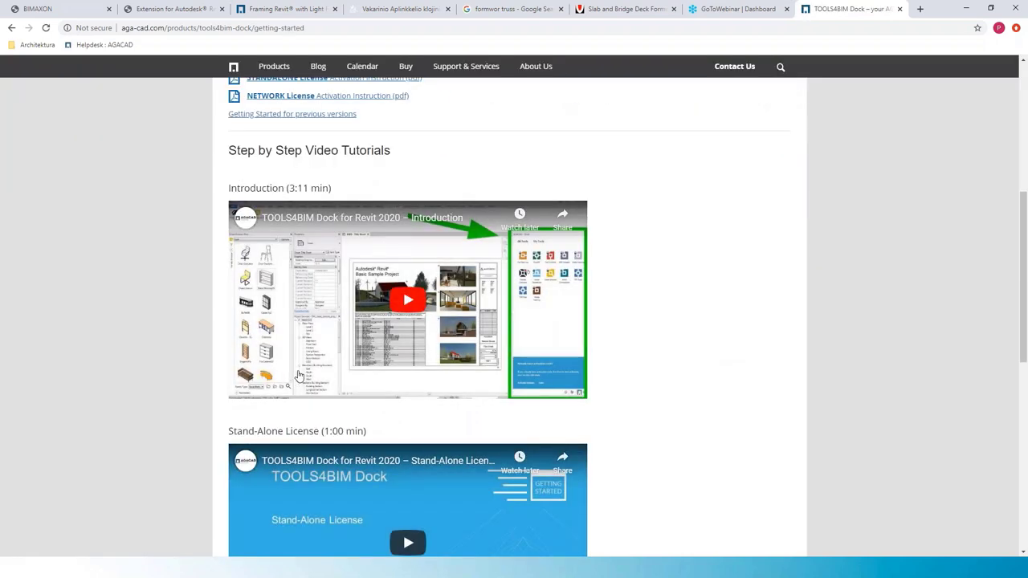
scroll(327, 390, "down", 6)
scroll(397, 318, "up", 4)
scroll(396, 318, "up", 4)
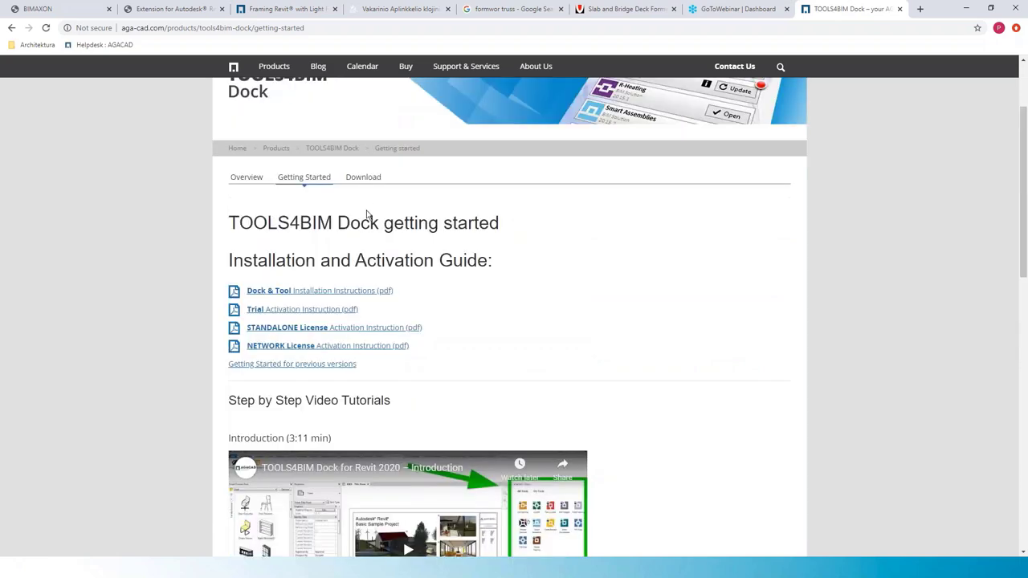
- Open the Dock's Download page and bring up the download options for the Revit versions
left_click(363, 177)
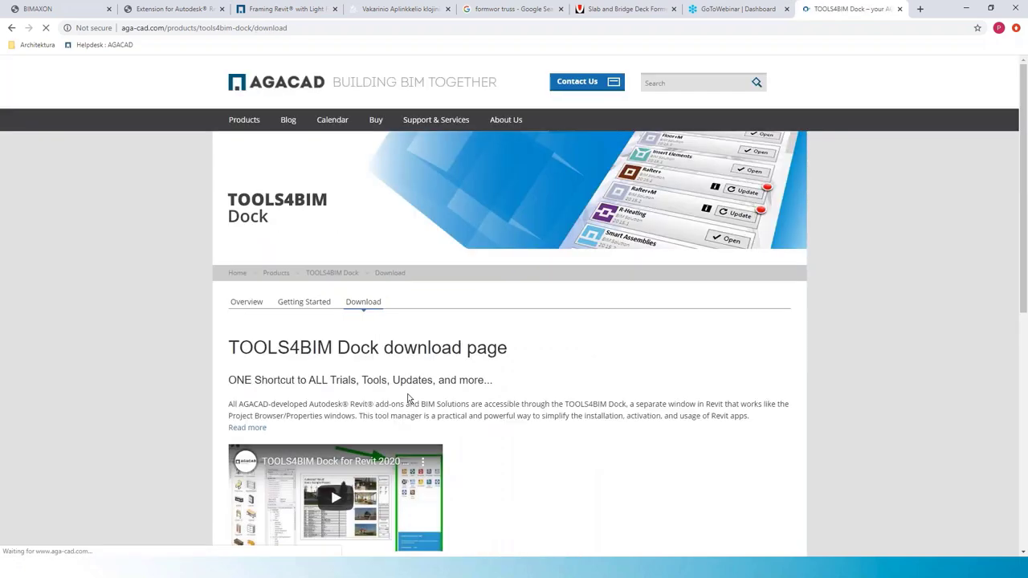
scroll(408, 397, "down", 3)
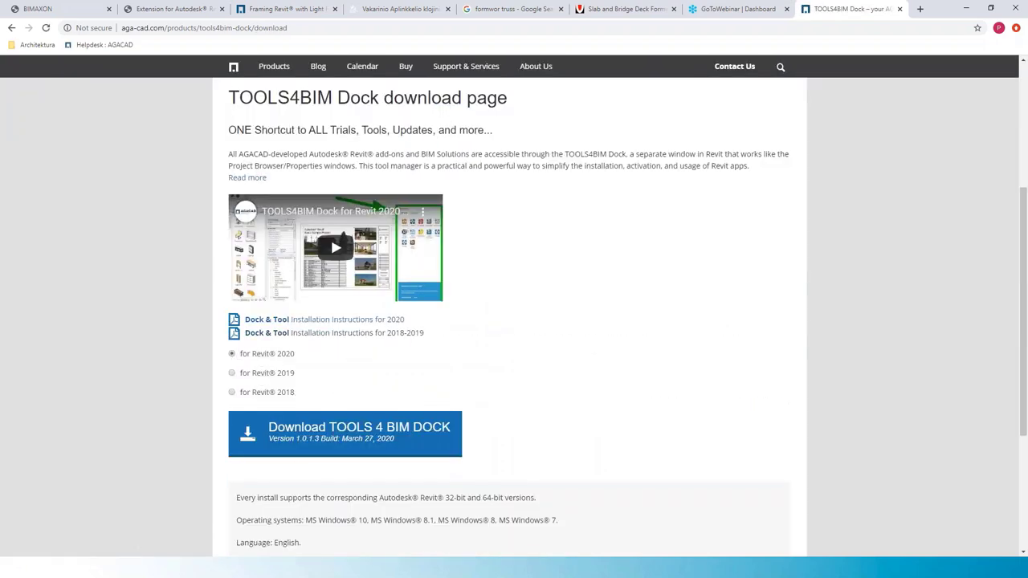